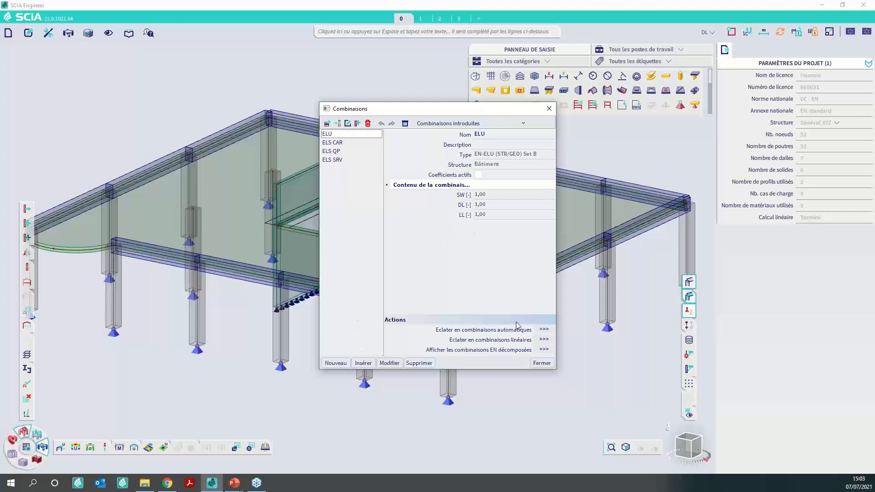
- Explode the ELU combination into linear combinations and review the coefficients of ELU1 to ELU4
left_click(543, 340)
left_click(468, 273)
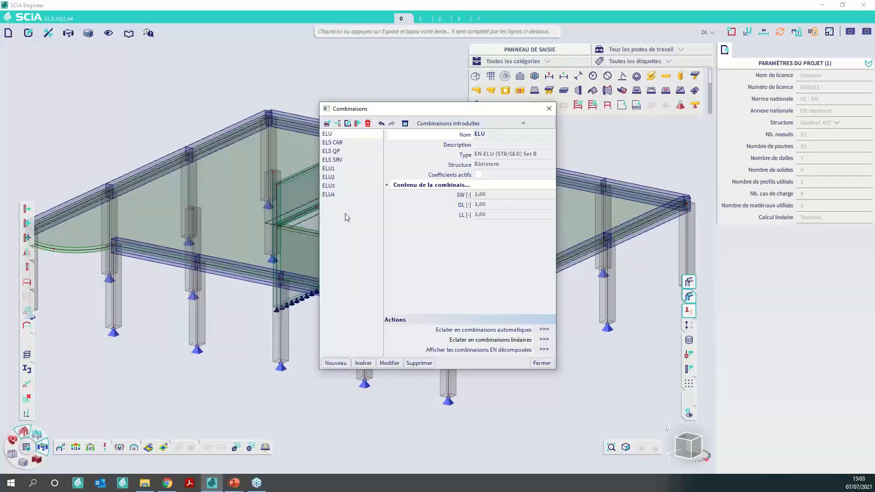
left_click(358, 169)
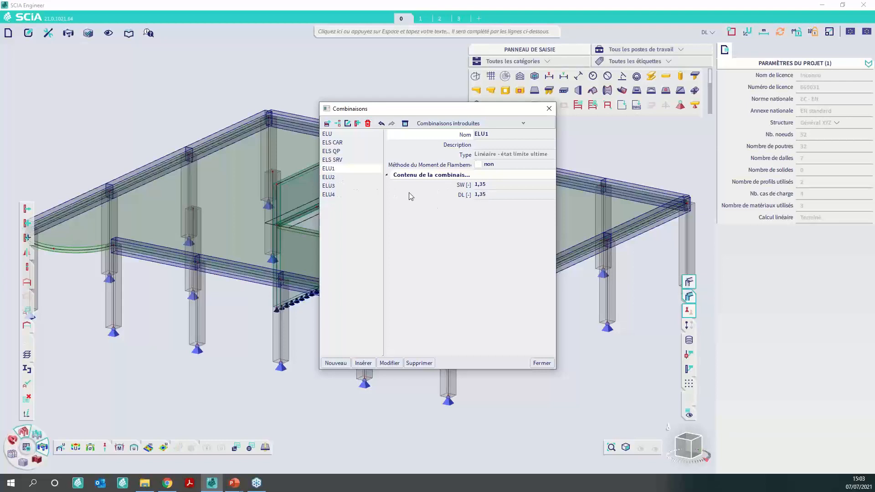
key("Down")
key("Down")
key("Down")
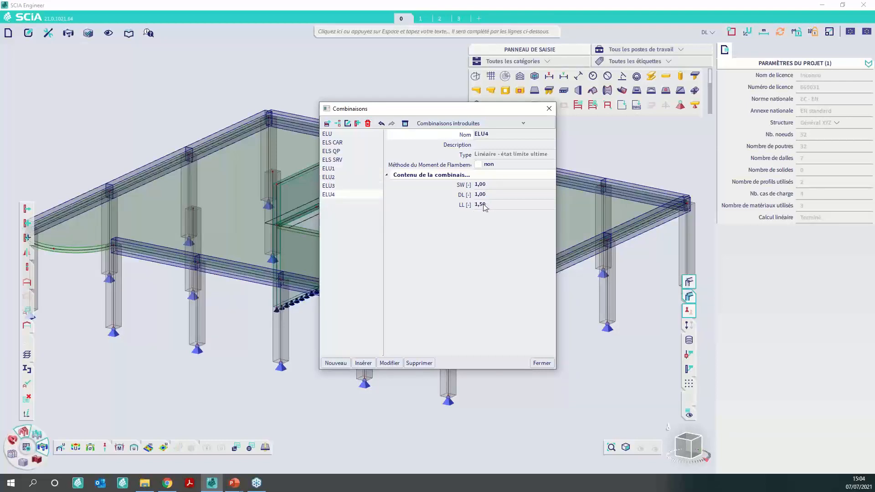
- Delete the linear combinations ELU1 to ELU4 and close the combinations manager
left_click_drag(360, 204, 339, 175)
key("Delete")
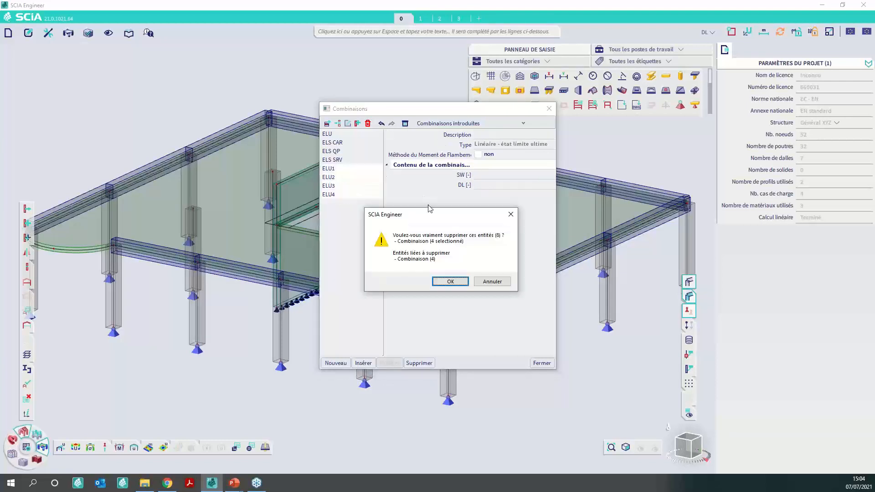
key("Return")
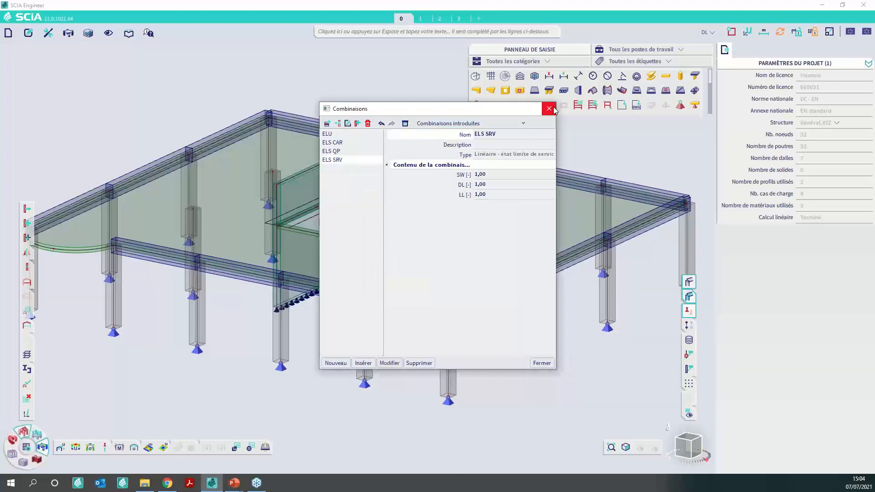
left_click(553, 110)
- Display the 1D internal forces N of the Poteau members for combination ELU, with the 1D extreme set to Elément
left_click(68, 33)
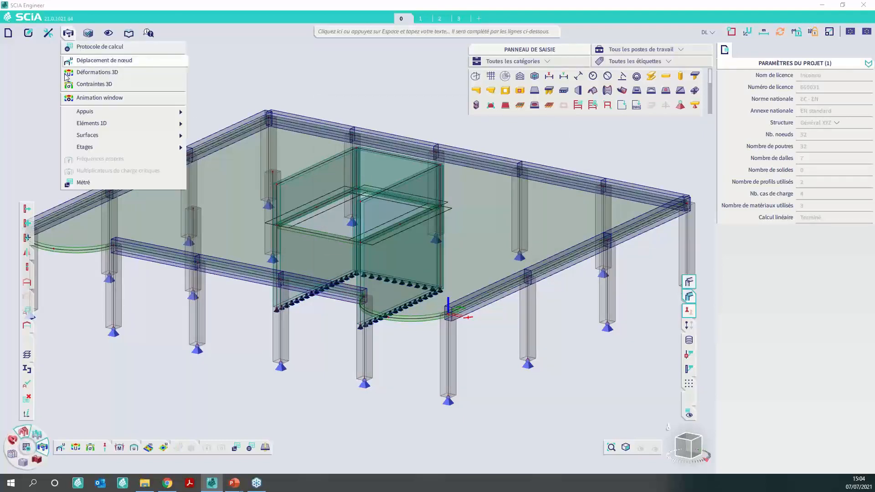
left_click(120, 447)
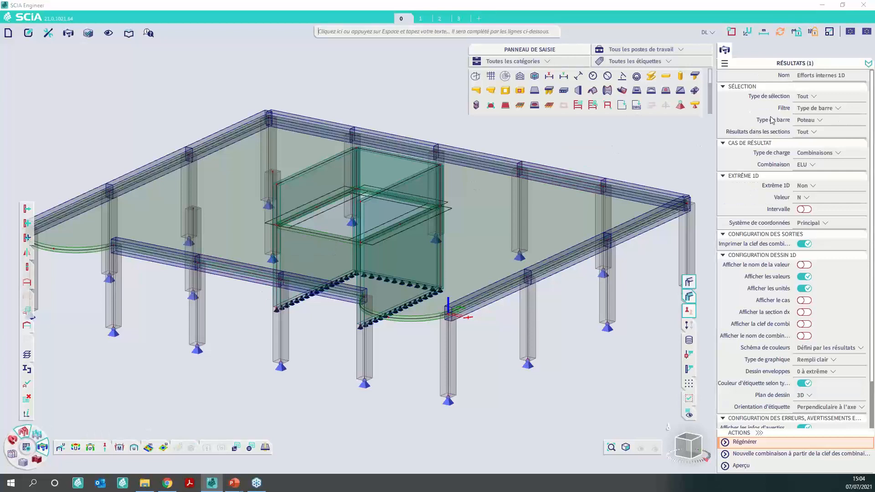
left_click(831, 109)
left_click(828, 110)
left_click(811, 120)
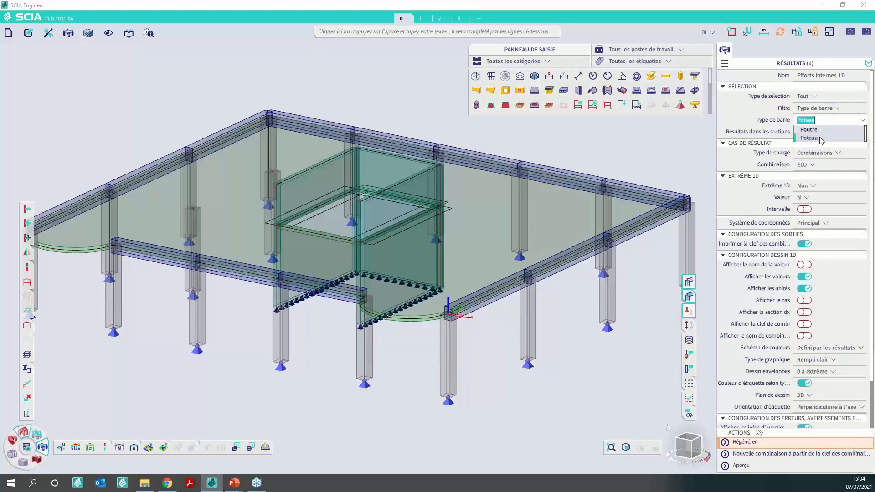
left_click(775, 125)
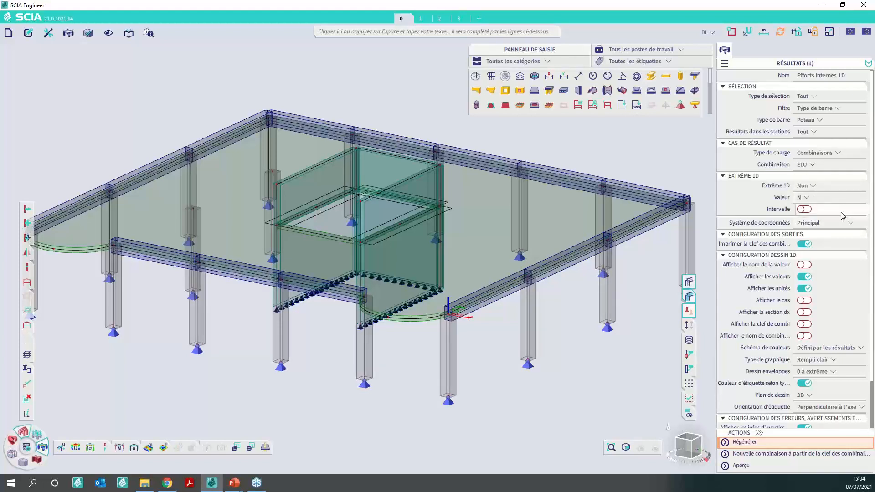
left_click(823, 186)
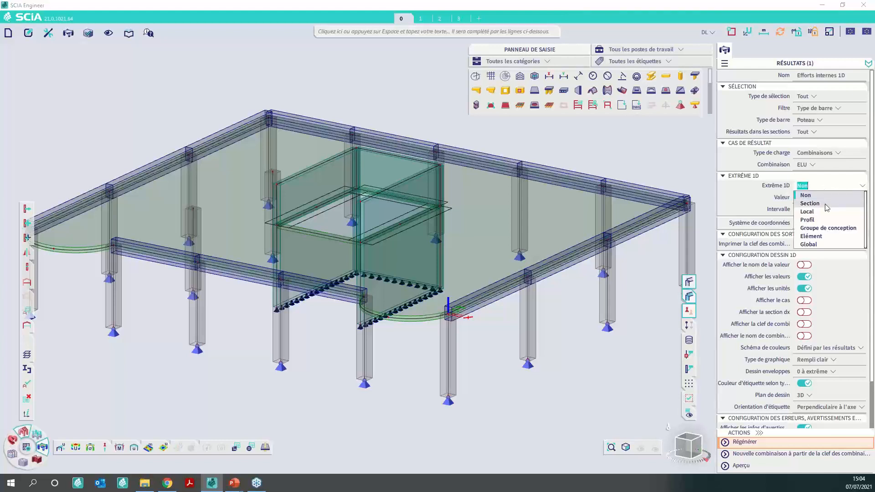
left_click(815, 236)
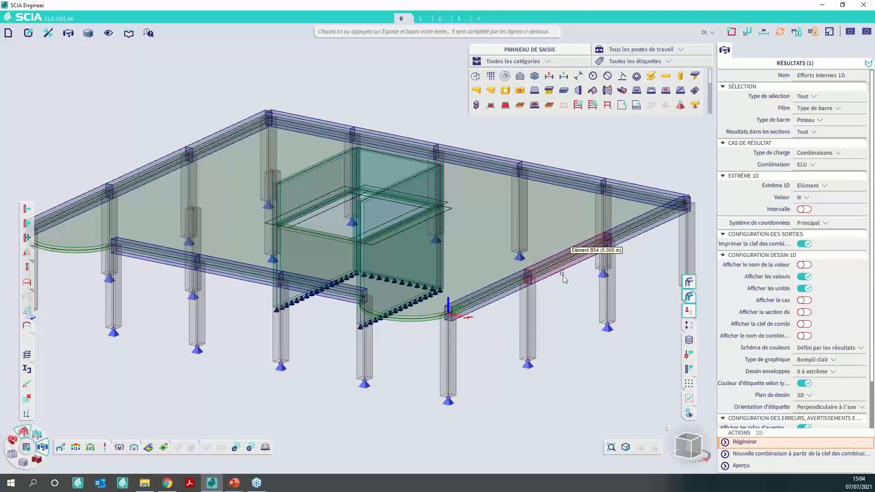
left_click(775, 442)
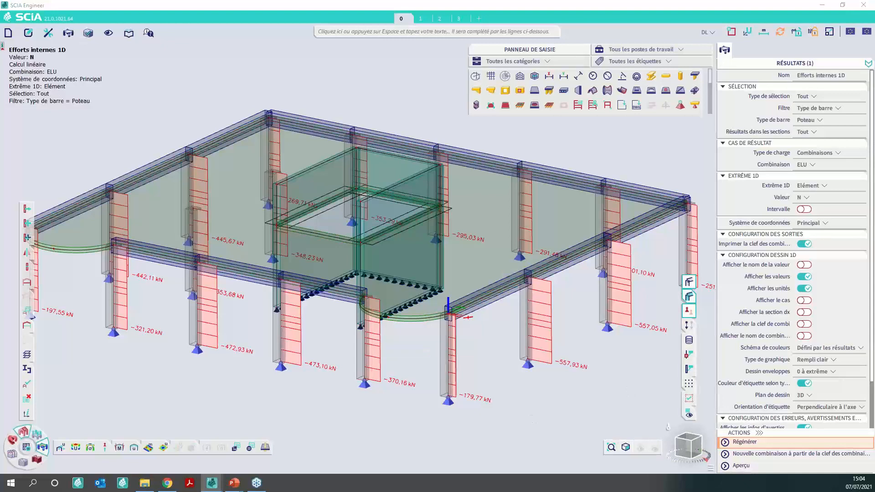
- Enlarge the preview of the 1D internal forces table, examine the extremes per column and the combination key, and close it
left_click_drag(0, 54, 337, 76)
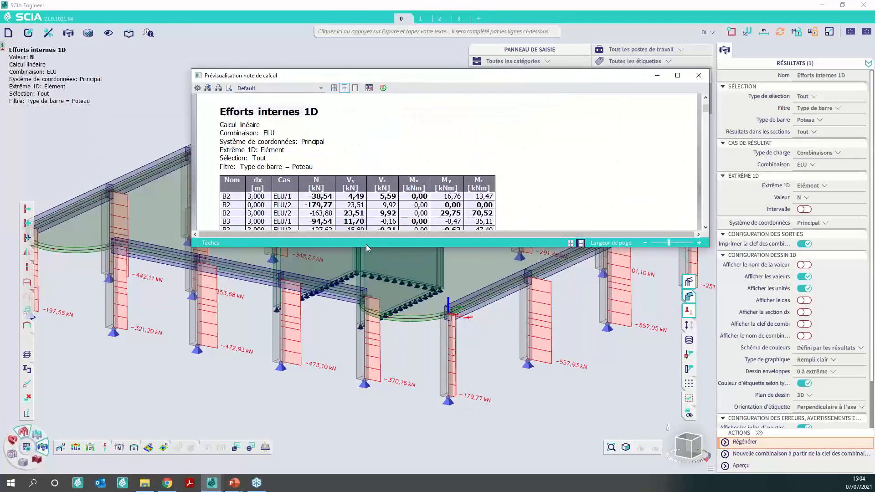
left_click_drag(367, 246, 367, 440)
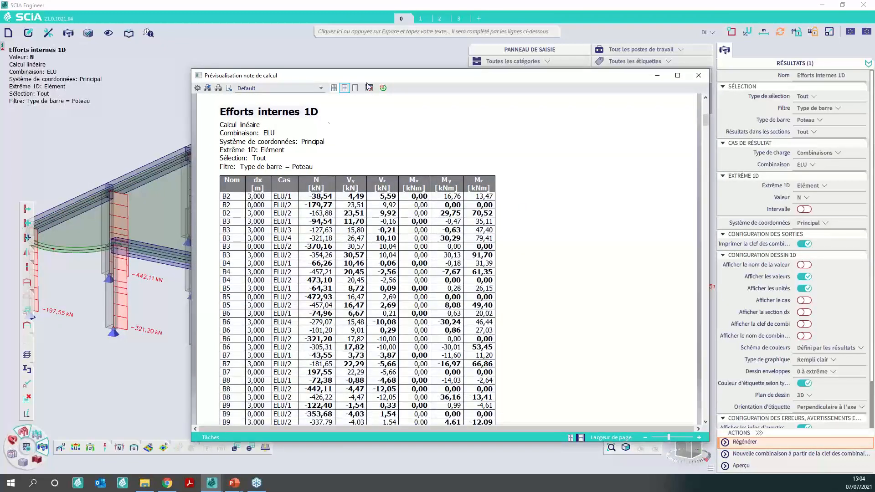
left_click_drag(421, 76, 348, 77)
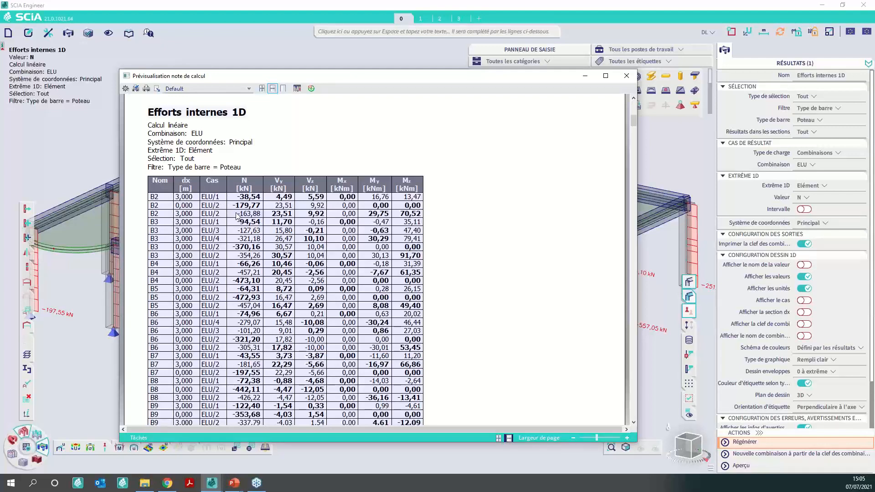
scroll(275, 200, "down", 10)
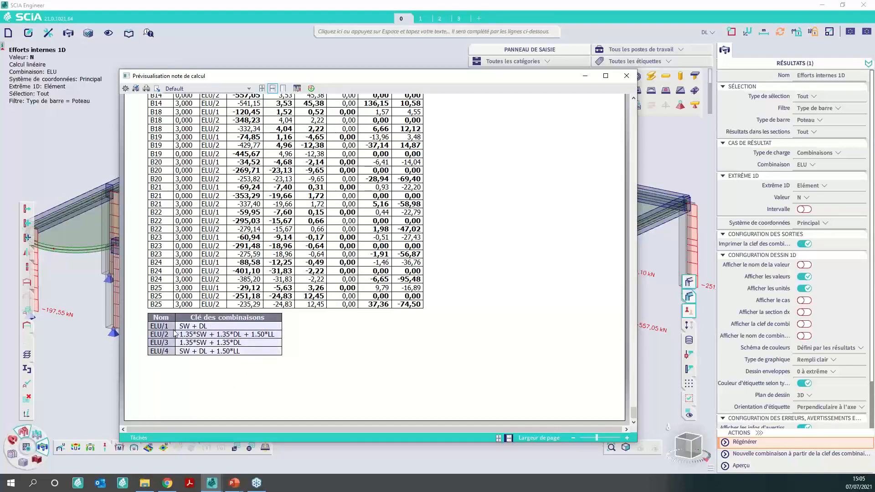
scroll(546, 274, "up", 10)
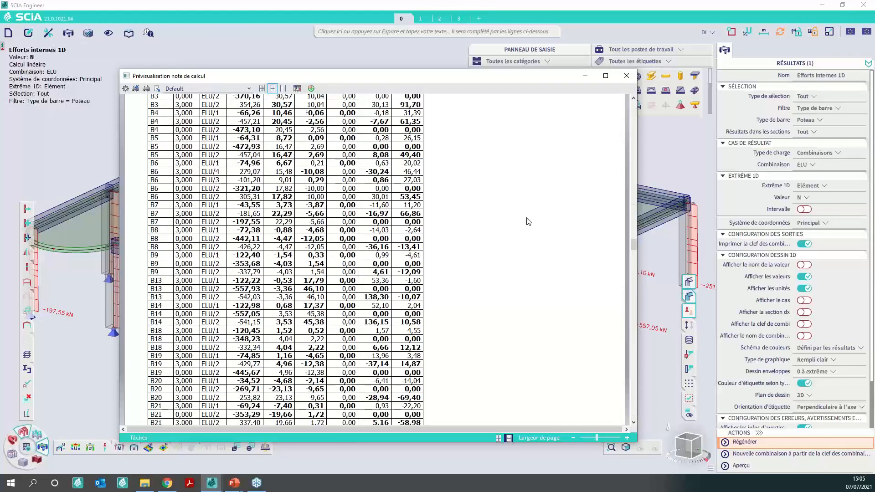
left_click(626, 75)
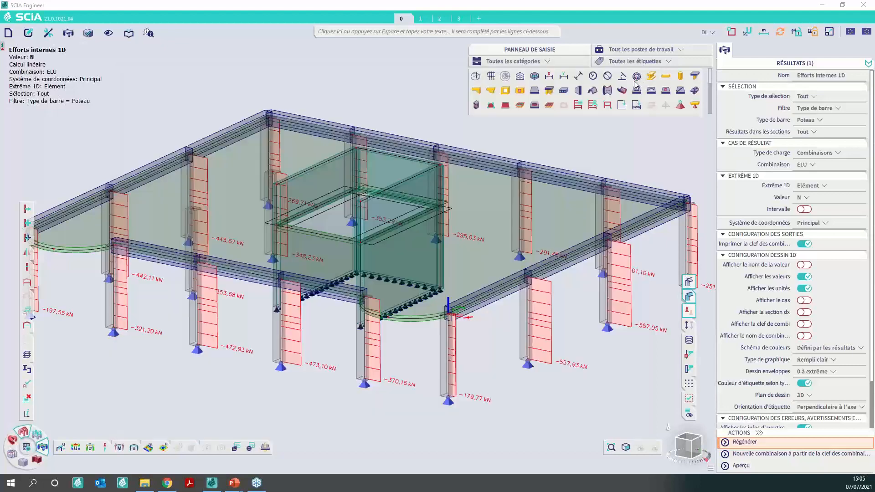
- Set the 1D extreme to Non and preview the column internal forces table for every ELU combination and section
left_click(814, 186)
left_click(819, 196)
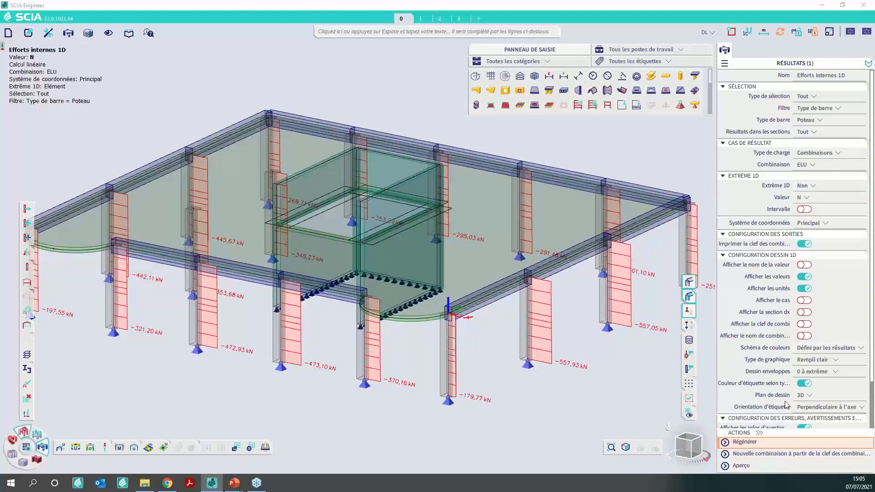
left_click(756, 469)
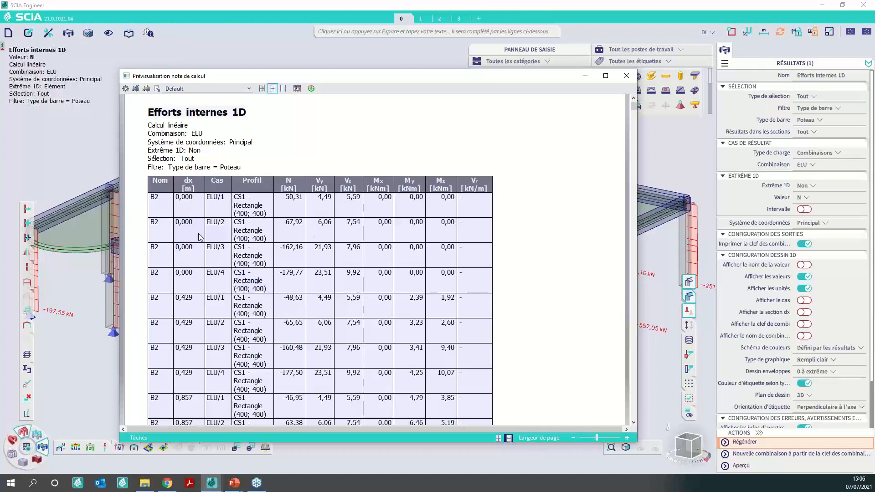
left_click(626, 76)
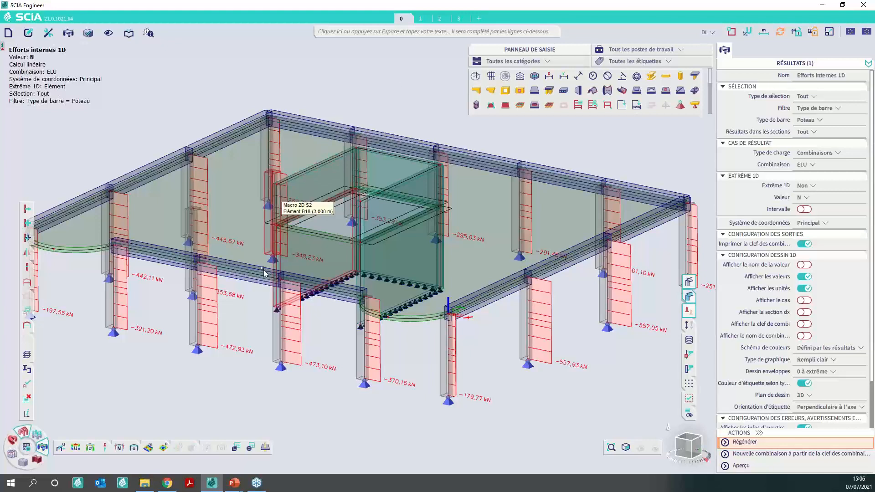
- Open the reactions results, set the load type to Combinaisons with ELU, and preview the nodal reactions table
left_click(106, 451)
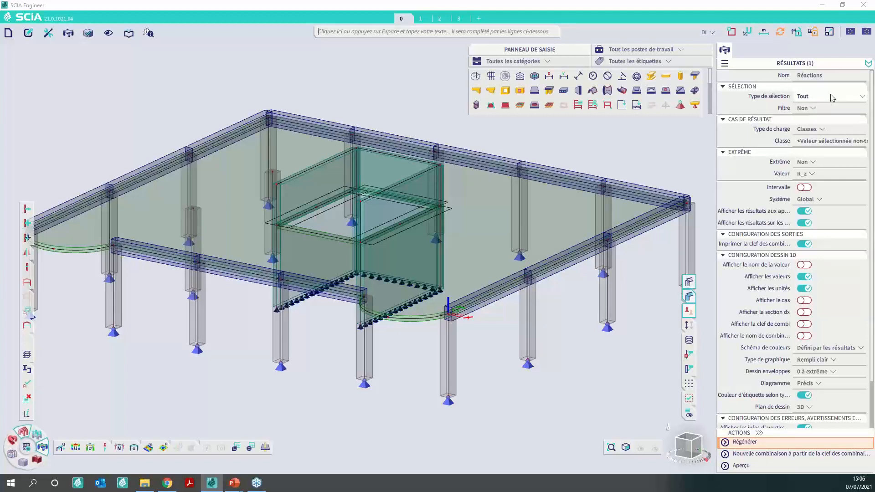
left_click(813, 132)
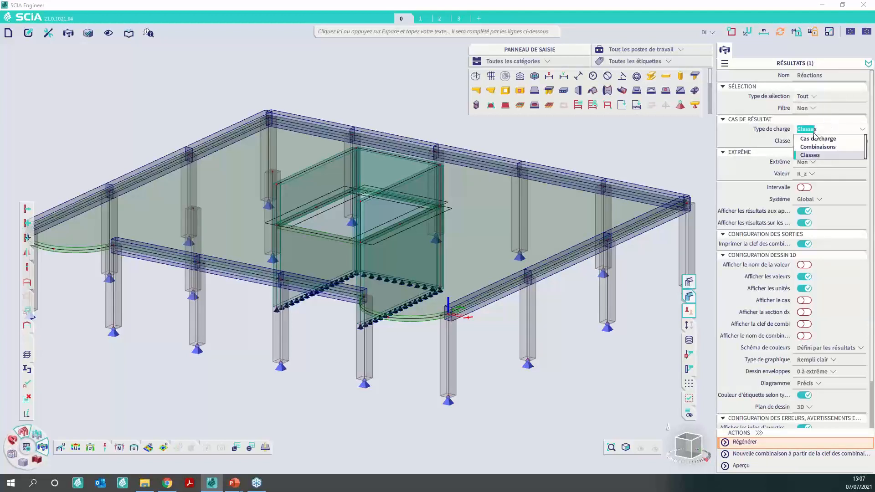
left_click(820, 146)
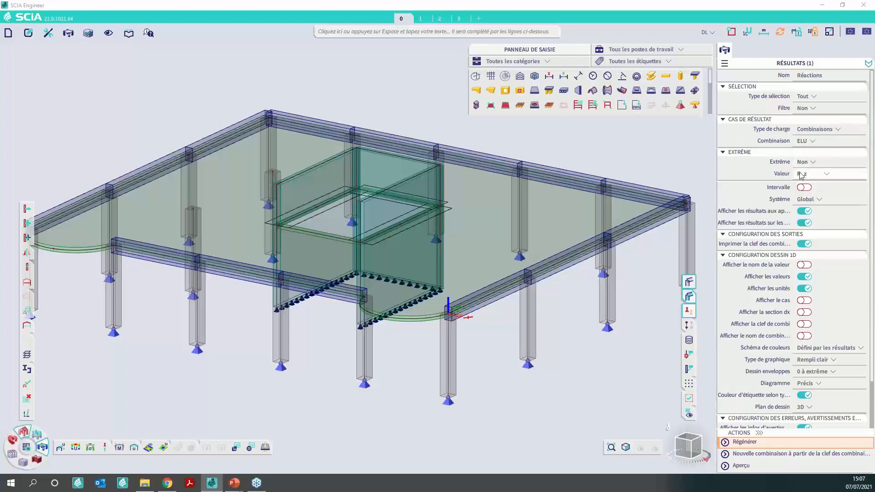
left_click(756, 469)
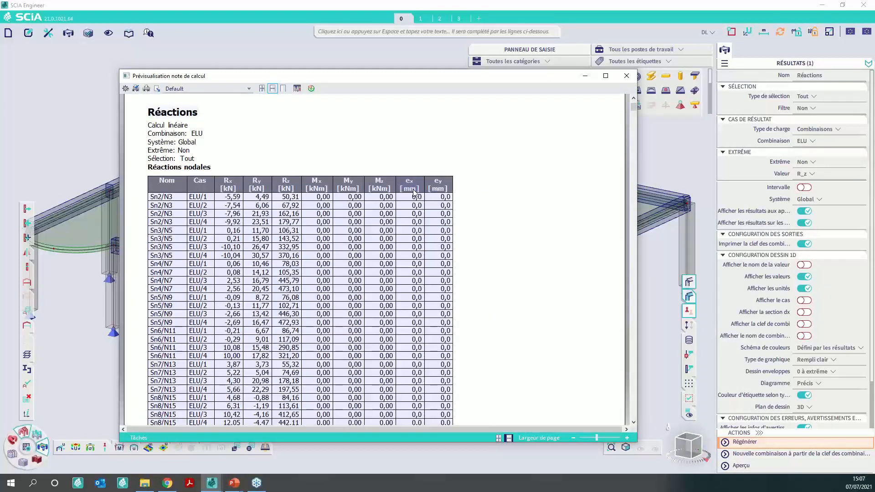
left_click(148, 215)
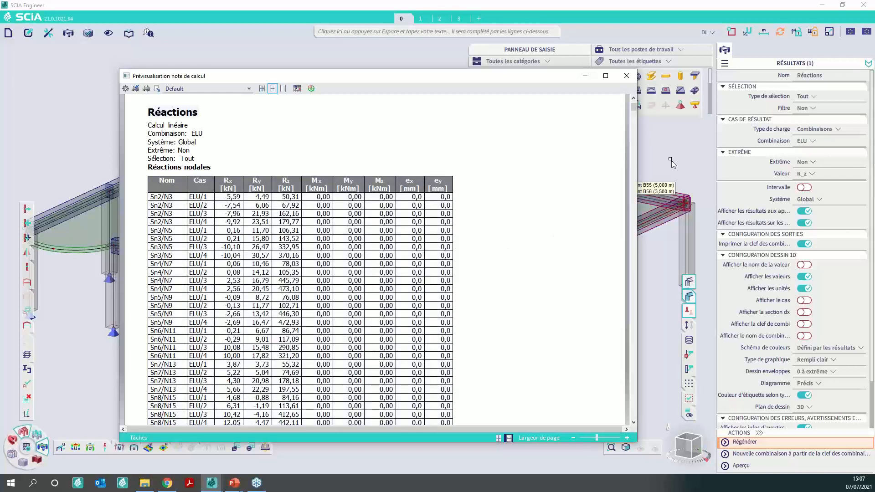
left_click(627, 76)
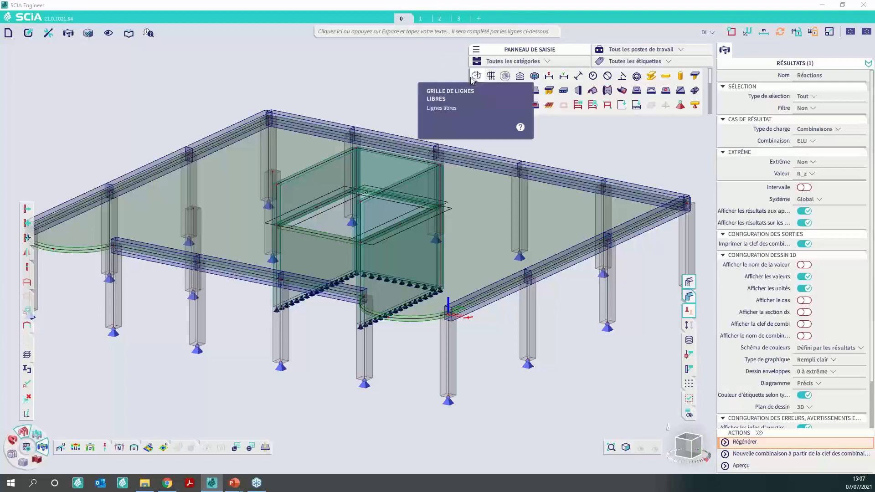
- Search the commands for "class" and open the result classes manager
left_click(358, 32)
type("c")
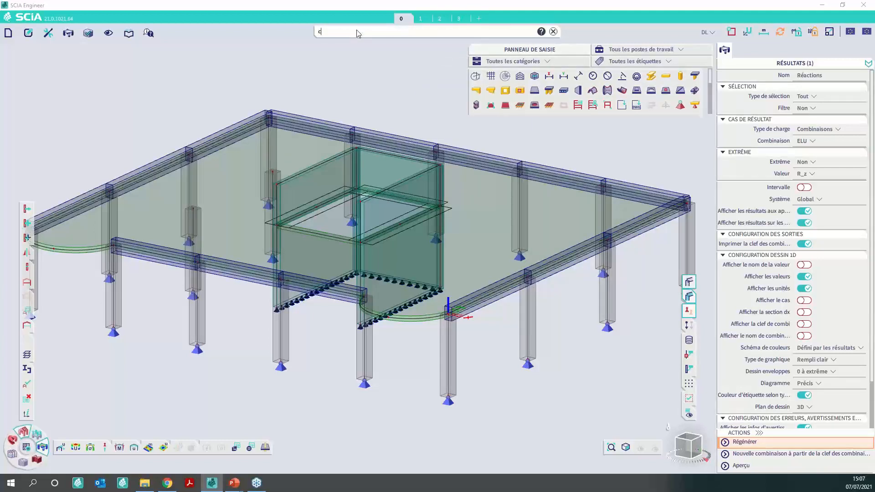
type("lass")
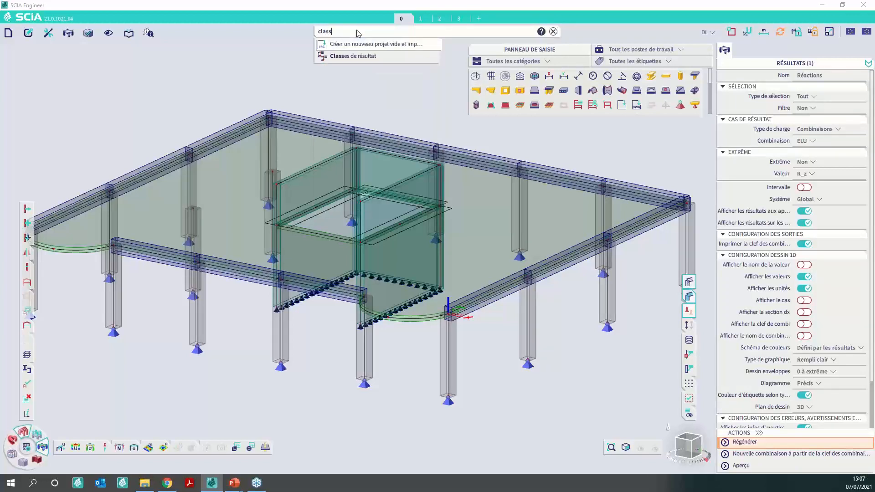
left_click(359, 57)
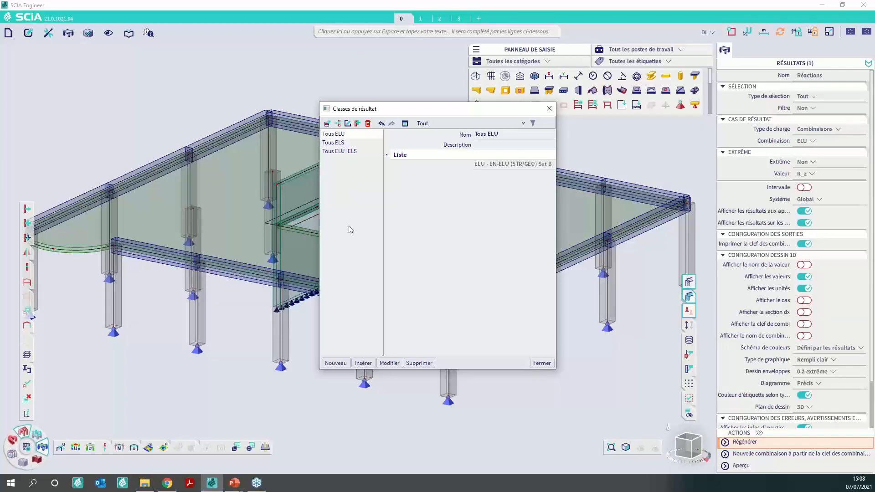
- Create a new result class, remove the Ultimate combination group from its contents, and add the whole Load case group
left_click(336, 363)
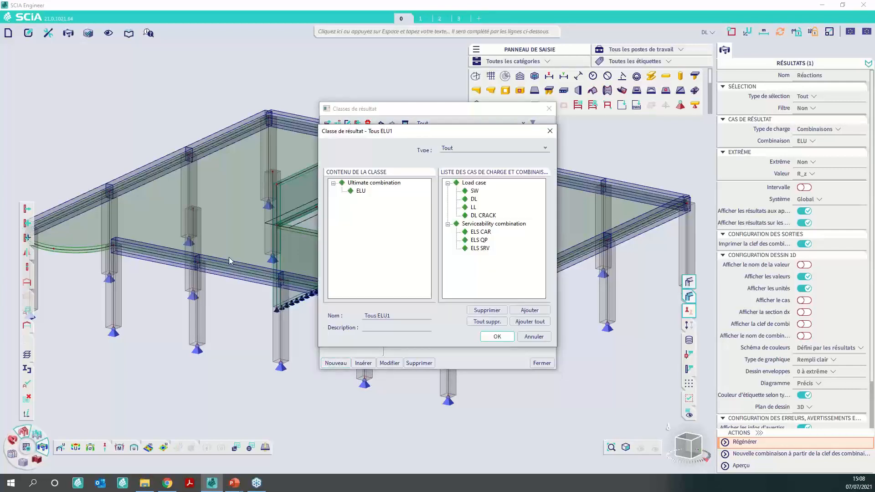
left_click(377, 183)
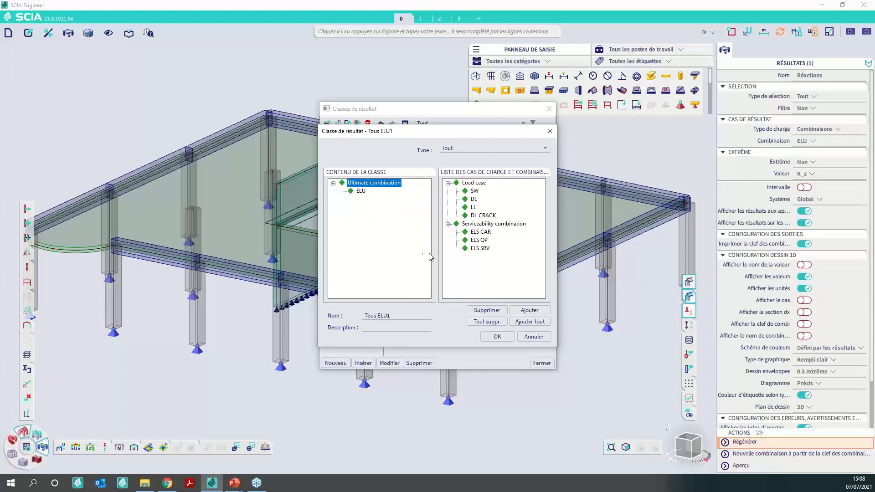
left_click(483, 311)
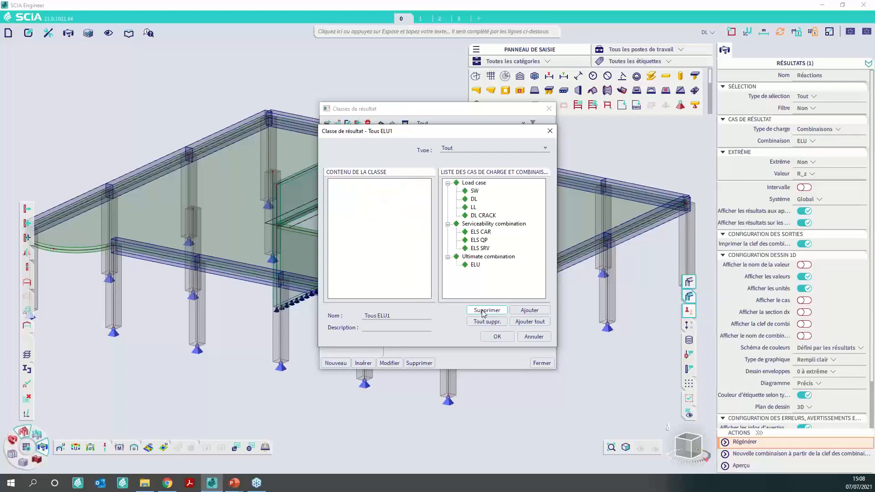
left_click(468, 184)
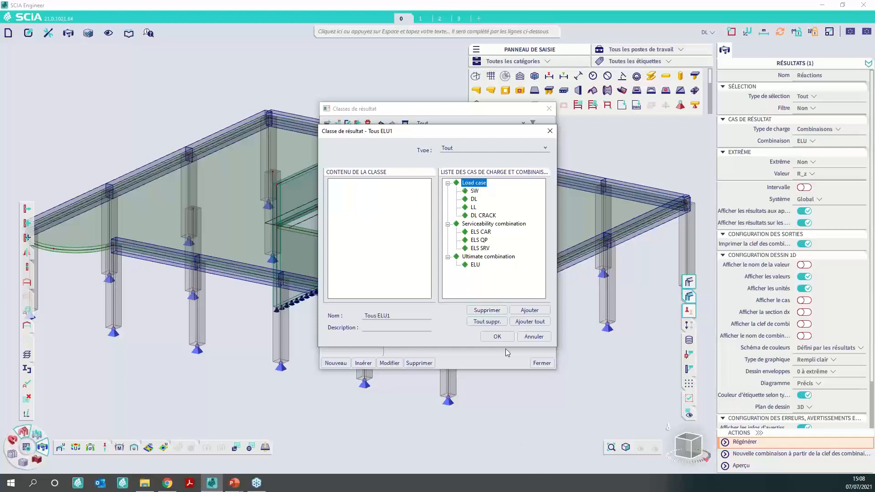
left_click(532, 311)
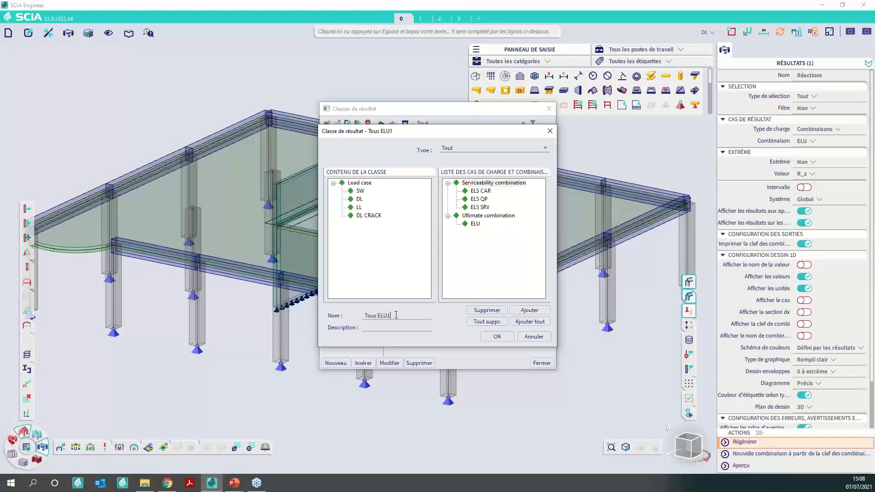
- Name the new result class DC, save it, and close the result classes manager
left_click_drag(395, 315, 339, 316)
type("DC")
left_click(498, 338)
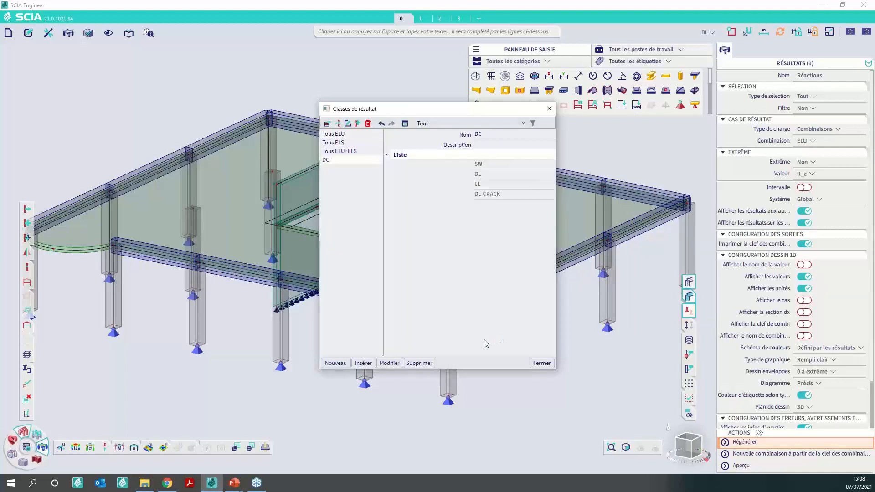
left_click(540, 363)
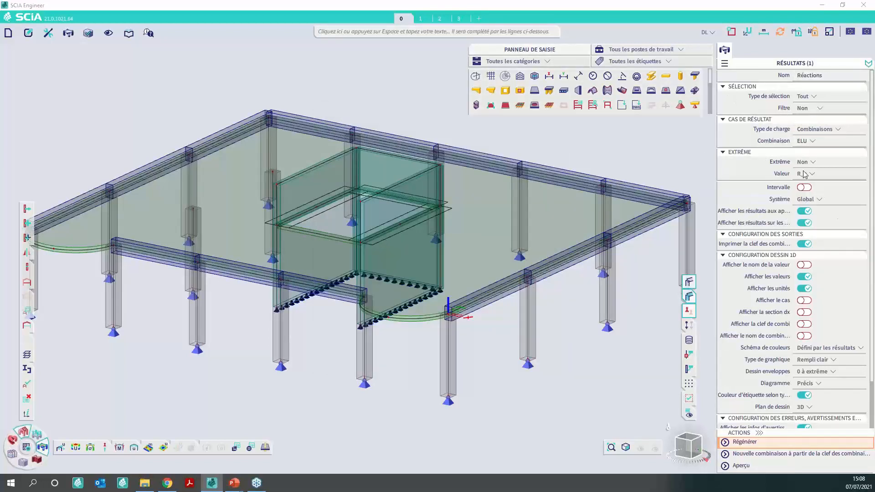
- Set the reactions load type to Classes with class DC, regenerate the results, and preview the reactions table
left_click(820, 129)
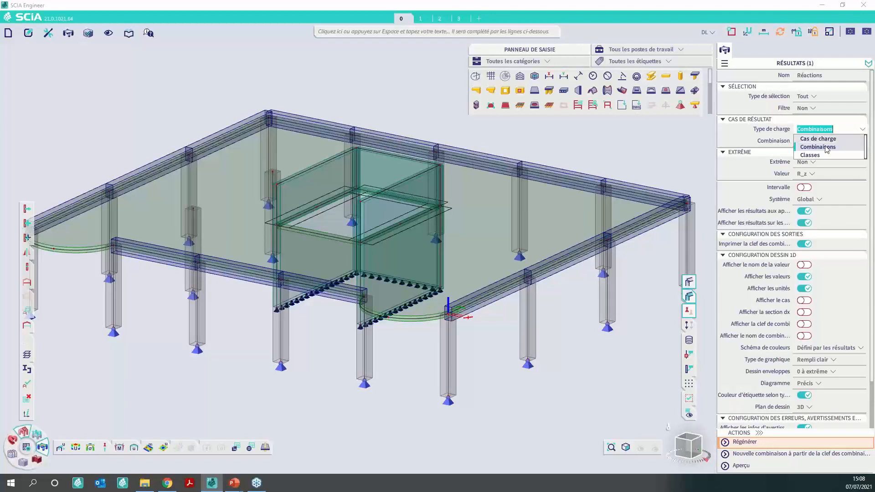
left_click(814, 155)
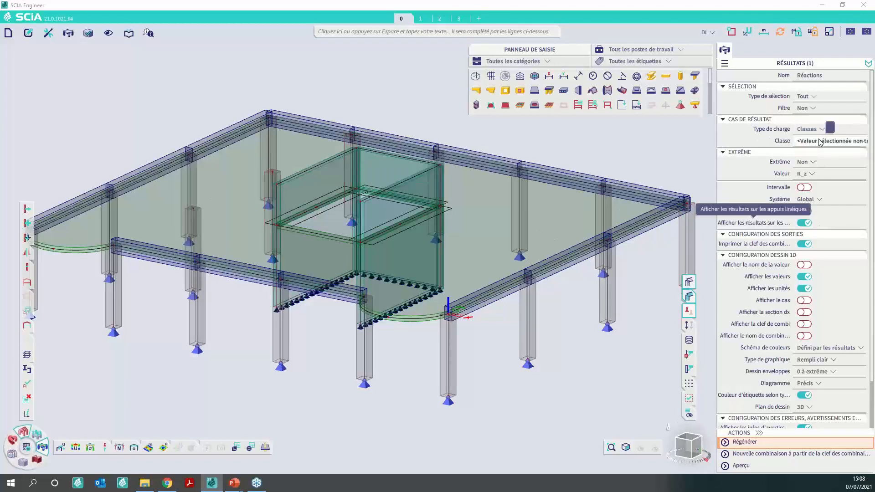
left_click(816, 141)
left_click(803, 175)
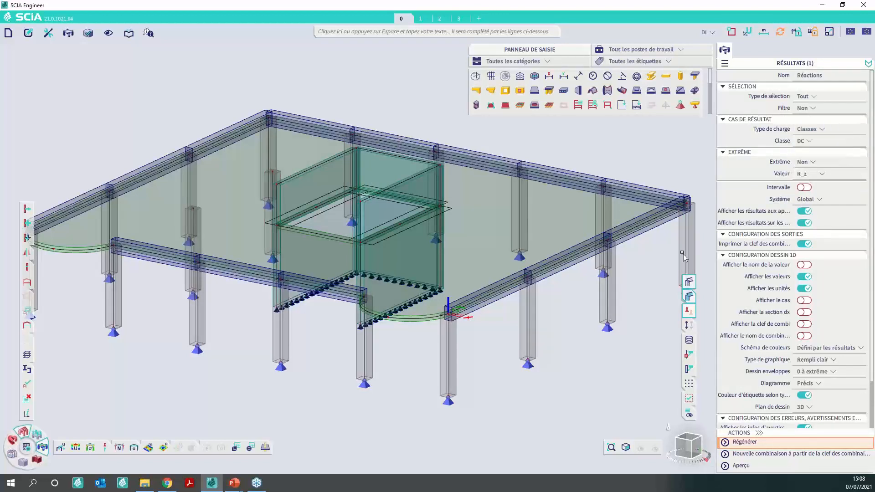
left_click(759, 445)
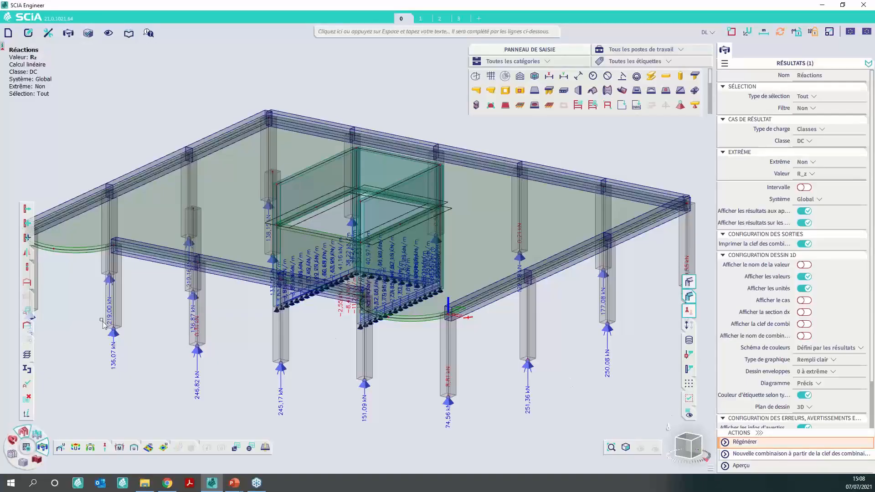
left_click(772, 469)
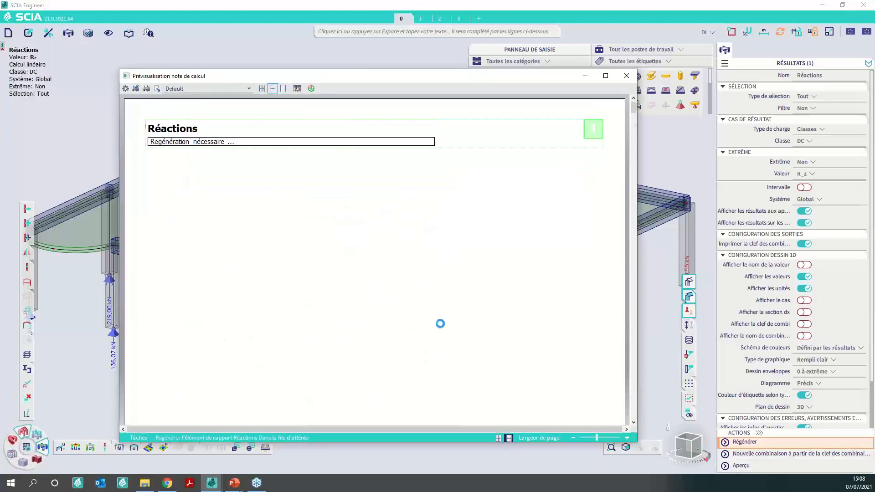
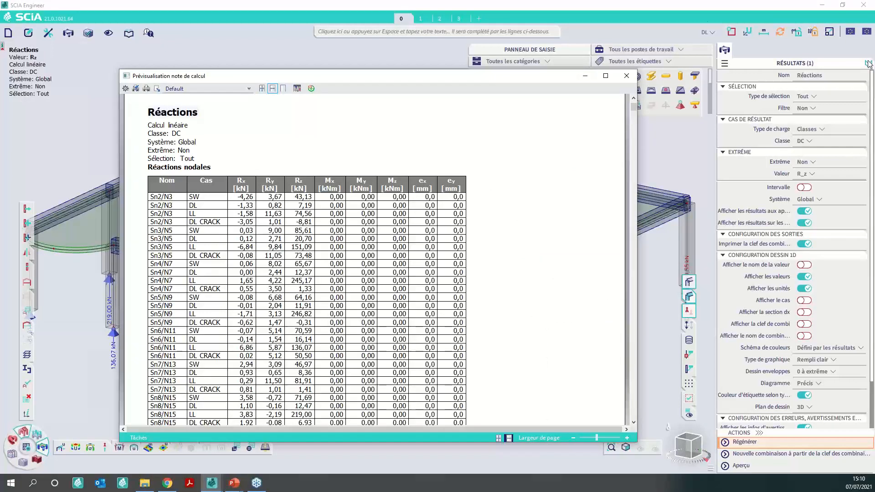
- Close the reactions table preview, switch to open project 1, and check its list of load cases
left_click(626, 75)
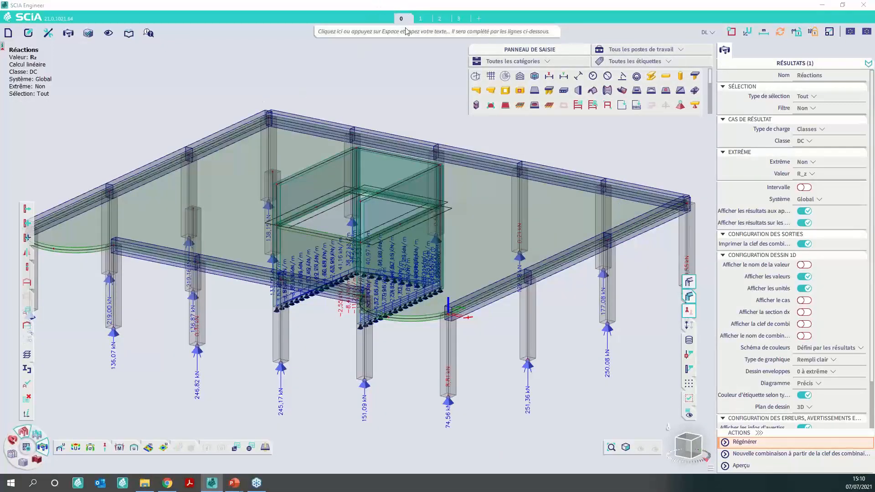
left_click(419, 20)
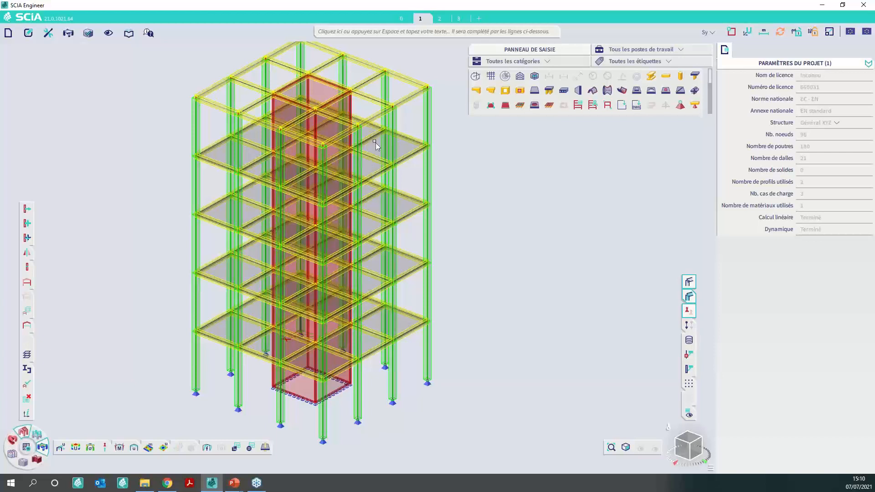
left_click(708, 33)
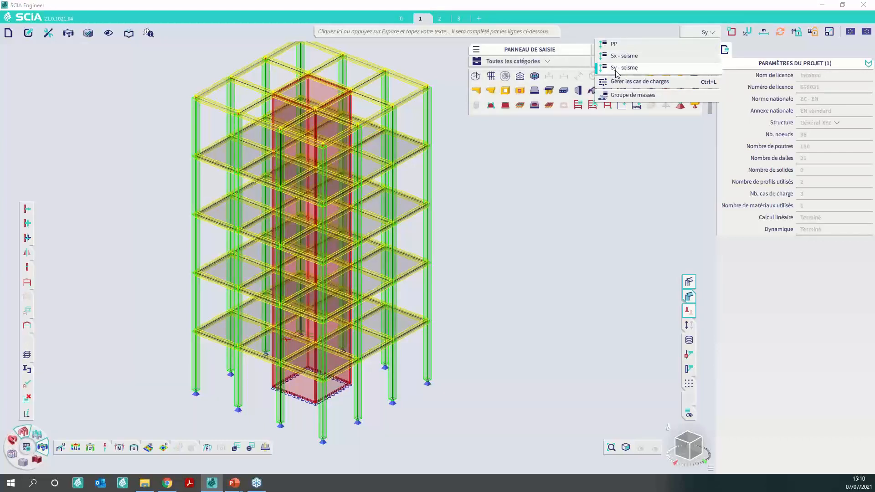
left_click(599, 292)
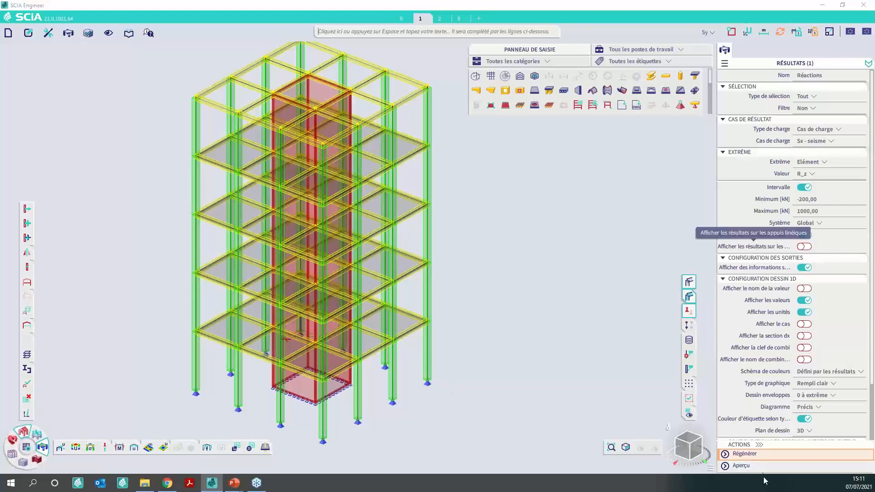
- Regenerate the reactions for load case Sx - seisme and inspect the R_z values at the column supports
left_click(767, 456)
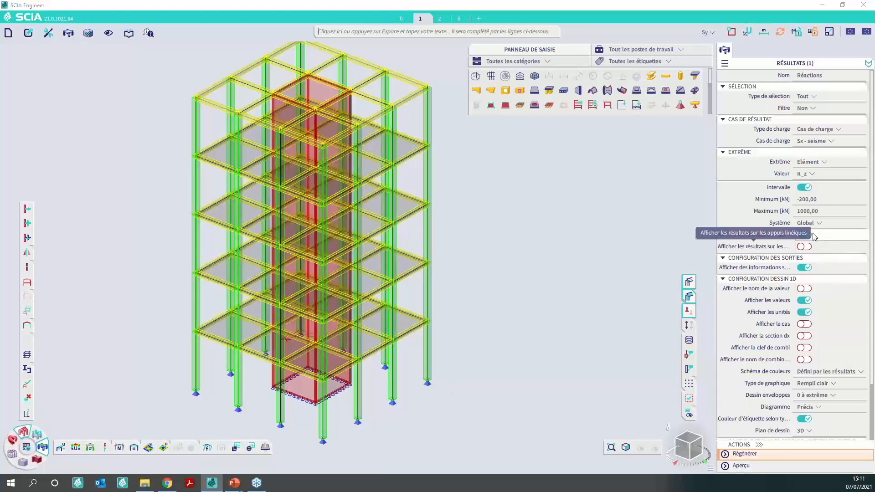
left_click(780, 452)
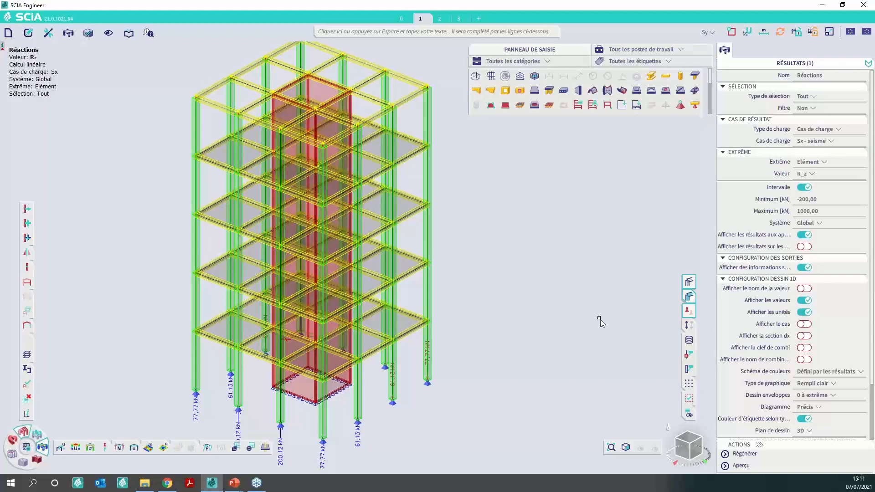
scroll(570, 341, "down", 2)
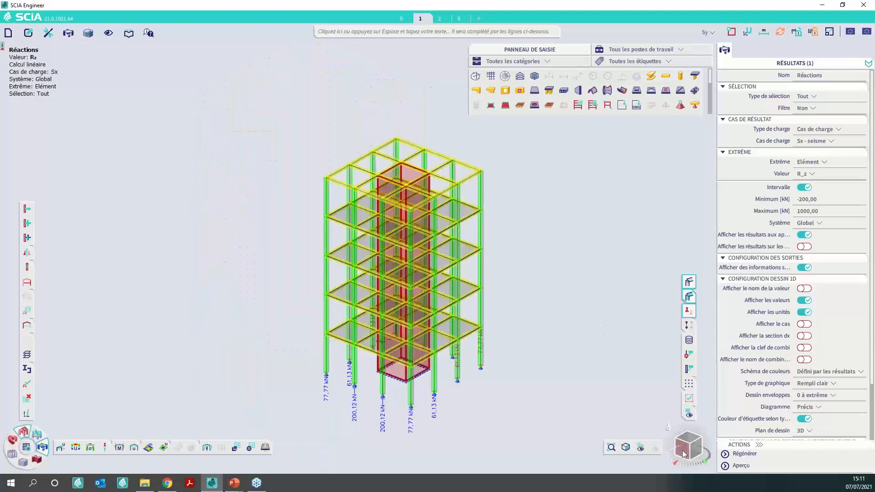
left_click_drag(683, 453, 652, 450)
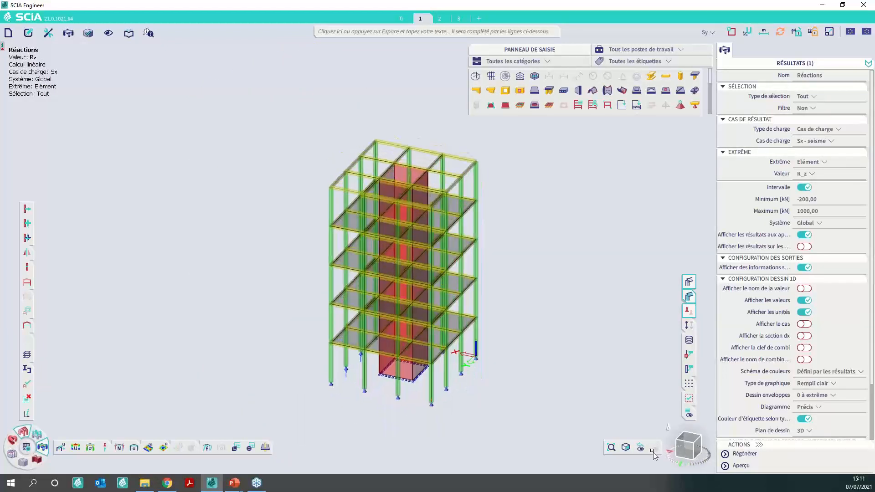
scroll(440, 395, "up", 3)
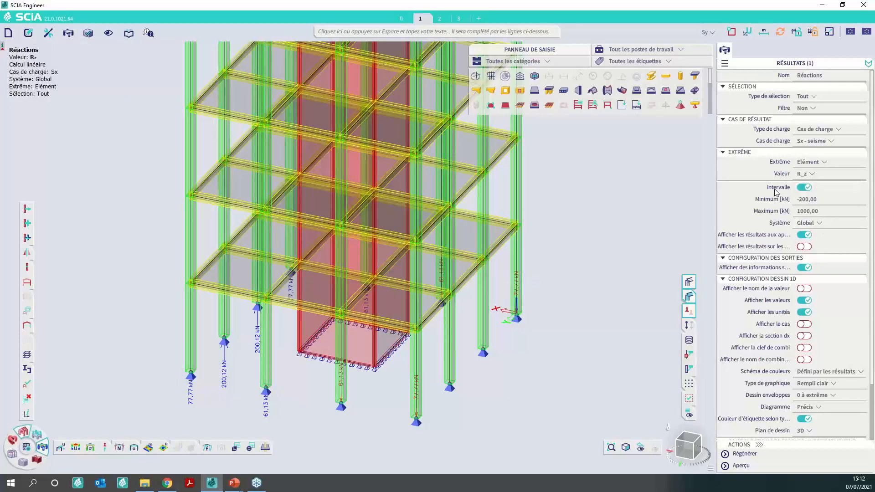
- Set the R_z reaction interval to a minimum of 0 kN and a maximum of 10000 kN
left_click(809, 211)
key("shift+Tab")
type("0")
key("Return")
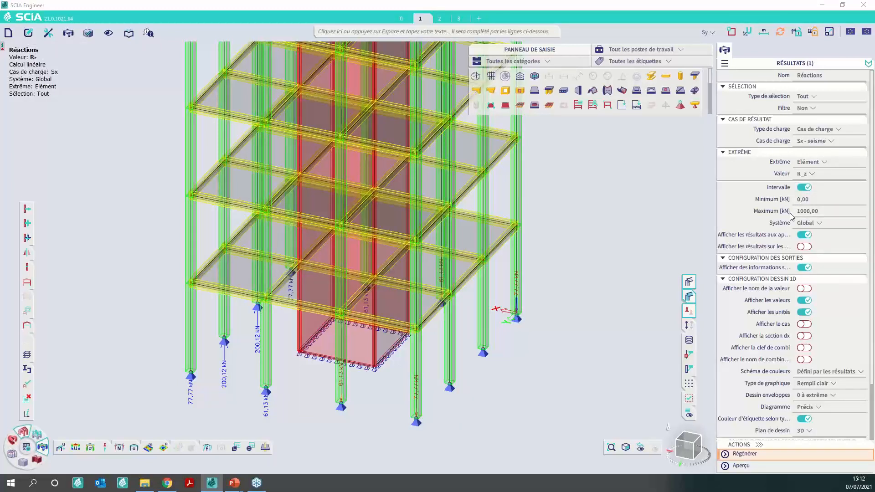
left_click(818, 213)
type("10000000")
key("Return")
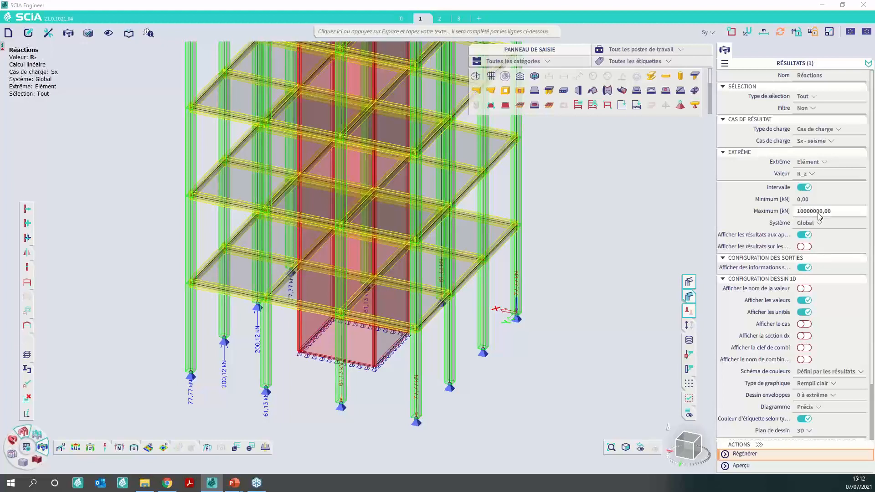
left_click(813, 223)
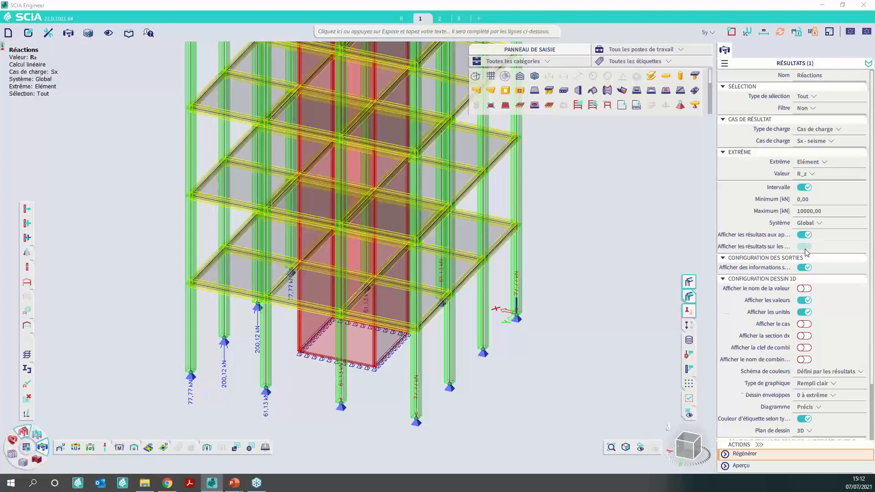
left_click(808, 256)
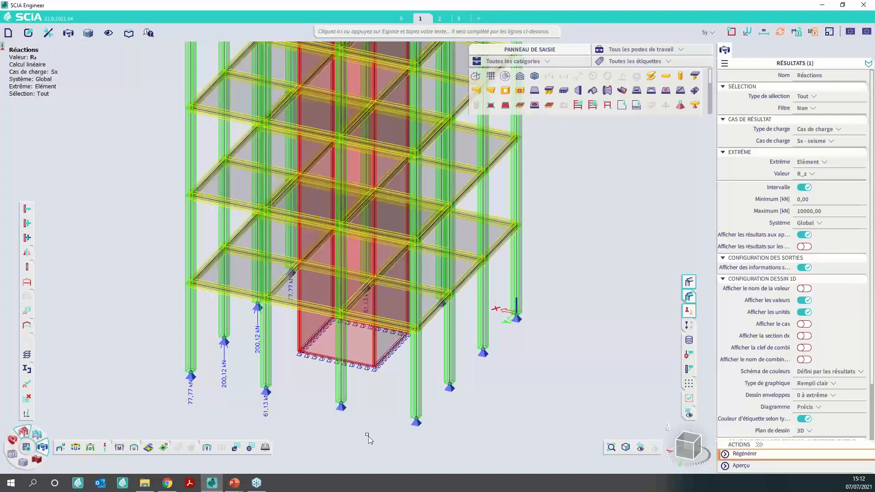
- Regenerate the reactions limited to positive R_z values, preview their table, and close the preview
left_click(744, 454)
mouse_move(685, 452)
left_mouse_down()
mouse_move(654, 448)
mouse_move(688, 446)
left_mouse_up()
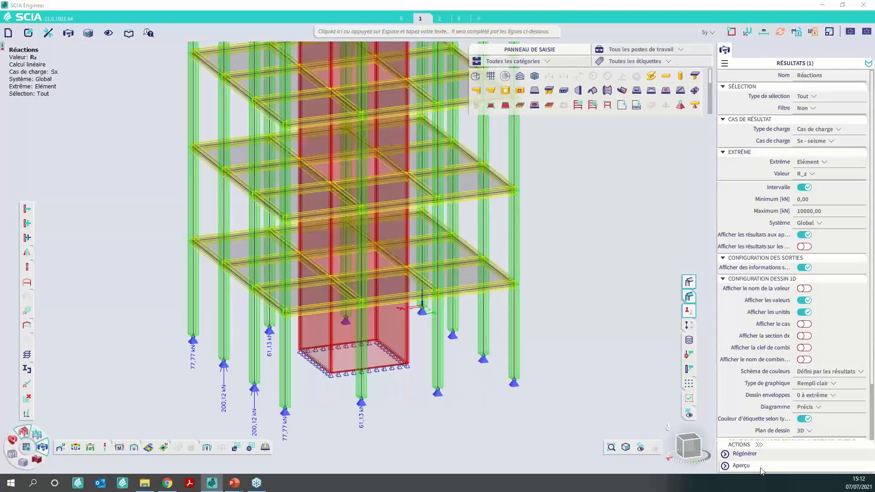
left_click(740, 465)
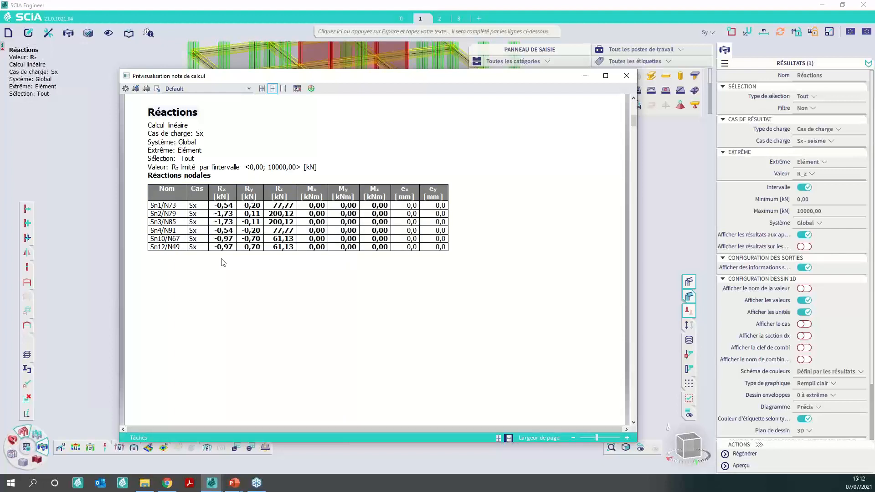
left_click(626, 76)
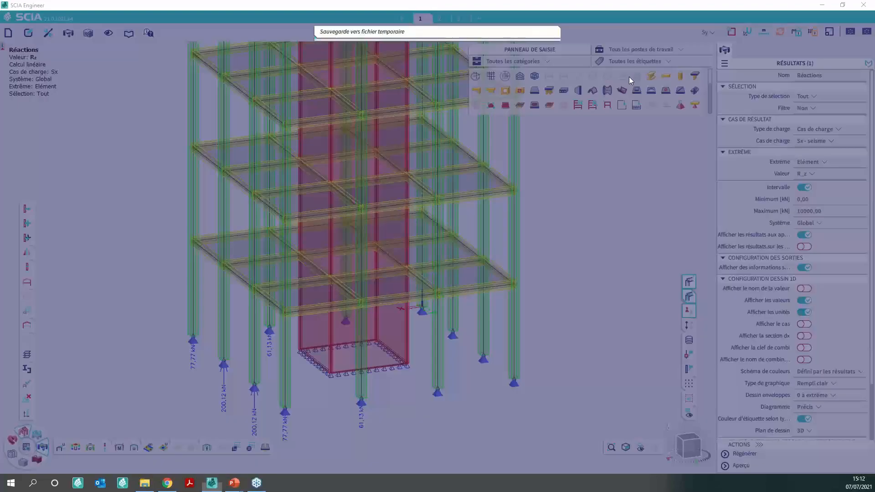
- Set the minimum of the R_z reaction interval to -200 kN
left_click(812, 199)
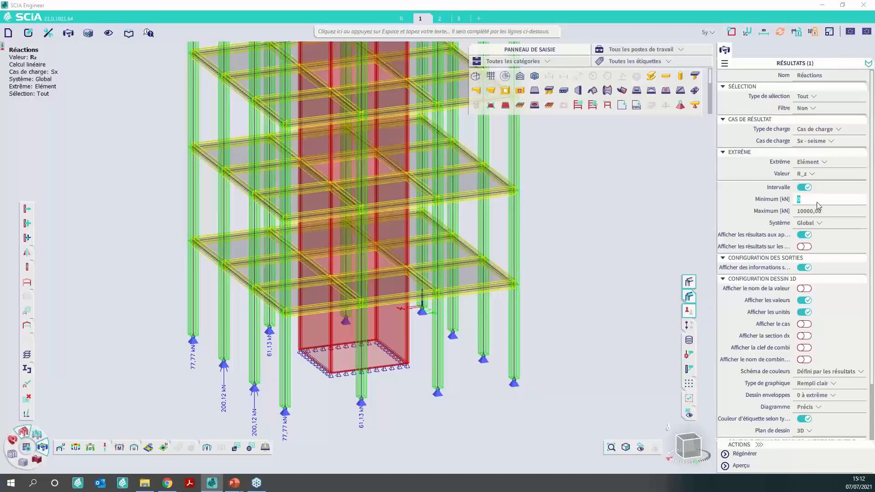
type("-200000")
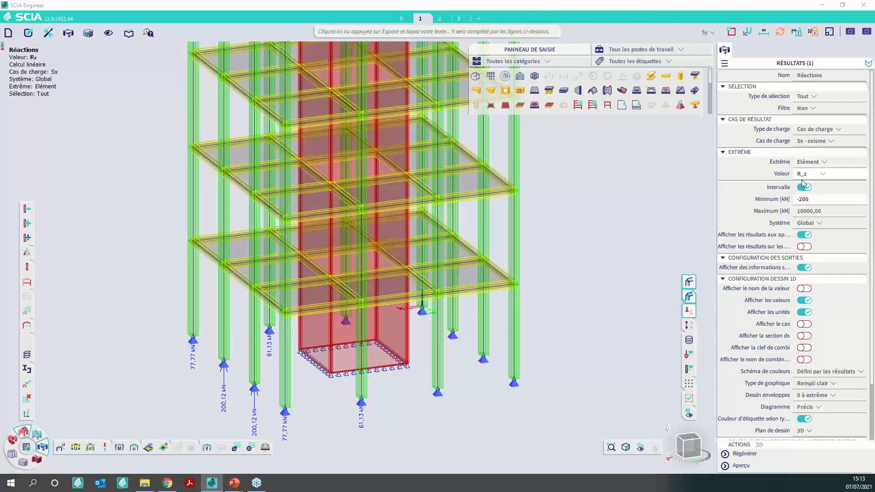
left_click(817, 211)
key("Return")
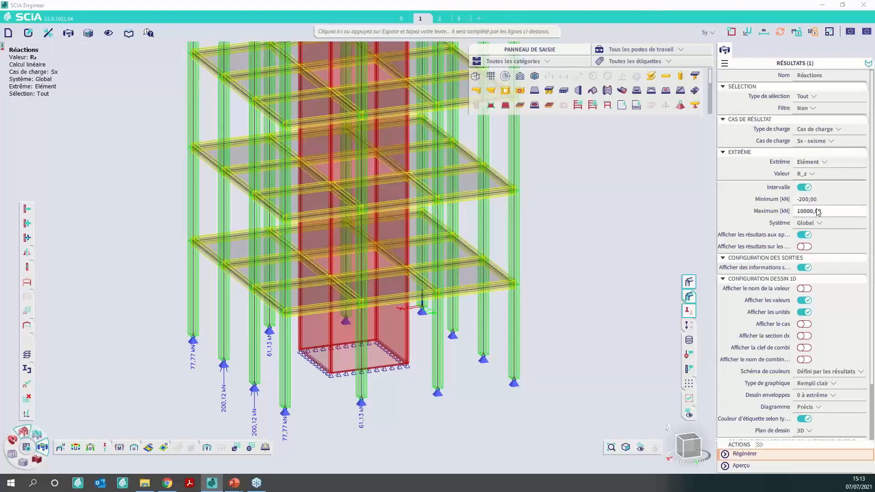
left_click(818, 212)
type("500")
key("Return")
- Regenerate the reactions with the -200 kN lower limit, inspect the supports, and preview the reactions table
left_click(758, 453)
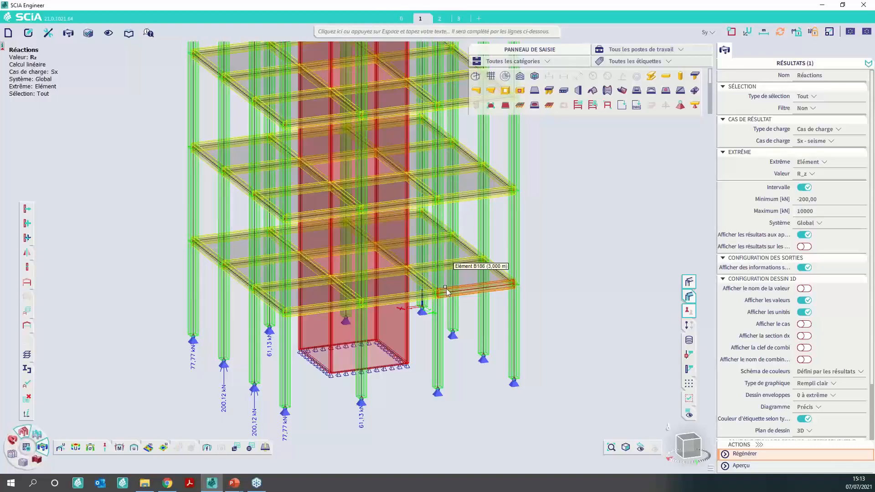
left_click(777, 454)
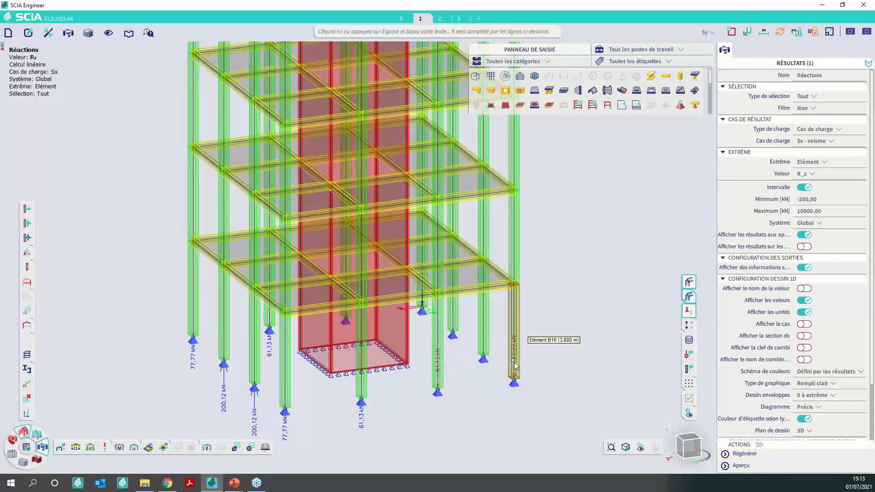
left_click_drag(690, 443, 671, 447)
left_click(740, 465)
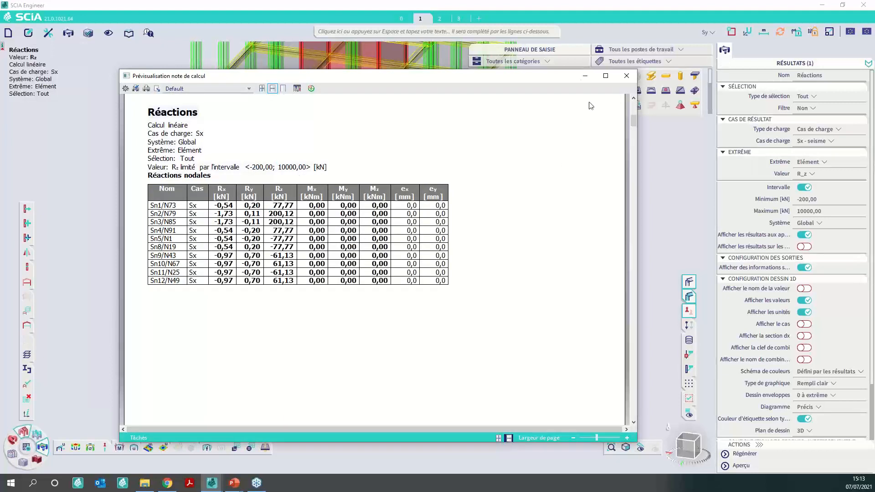
- Try to set the maximum of the R_z interval to 500 kN while the table preview is open
double_click(818, 210)
type("500")
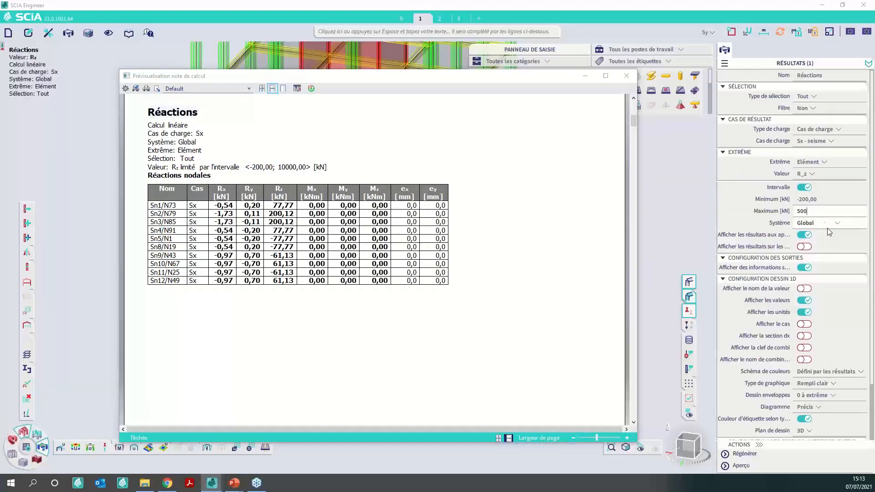
left_click(774, 456)
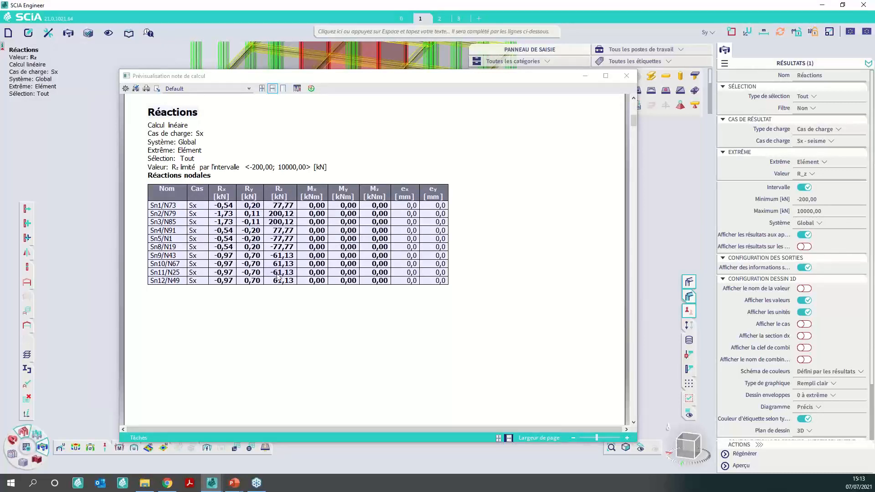
scroll(279, 277, "up", 1)
left_click(820, 212)
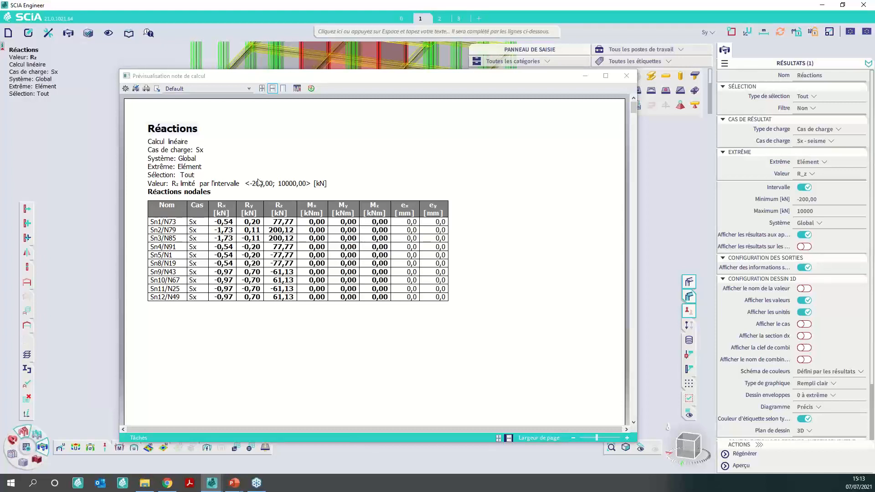
- Close the reactions table preview and exit the reaction results
left_click(626, 76)
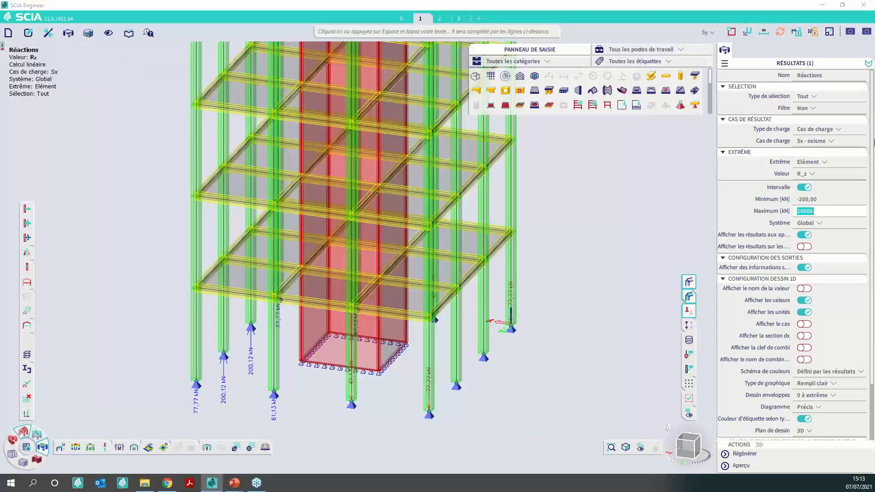
left_click(376, 395)
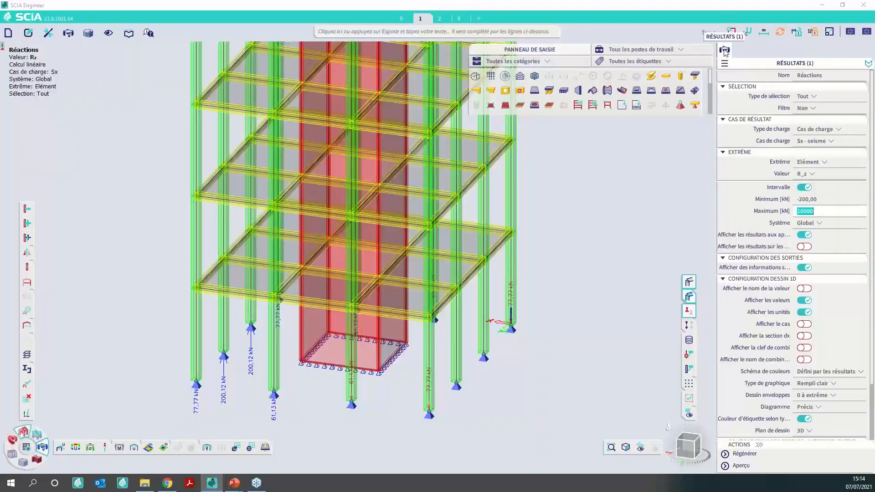
left_click_drag(725, 53, 739, 50)
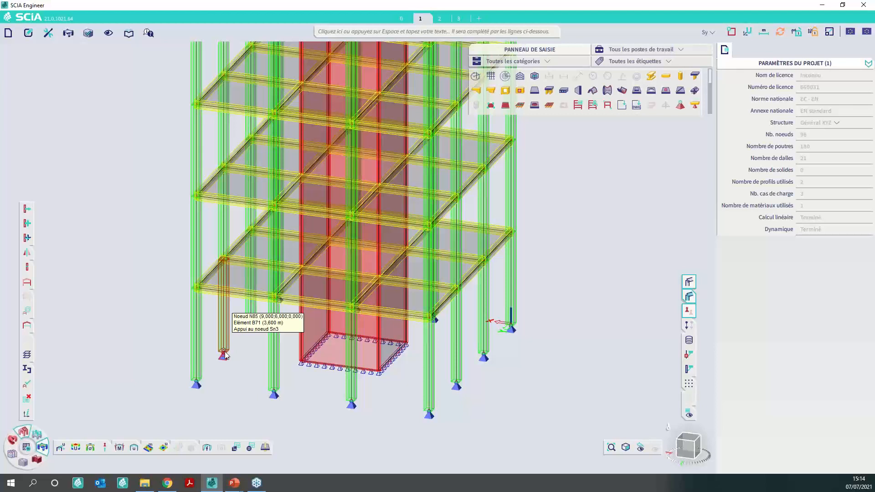
- Switch to the PowerPoint slide show and advance to the slide about selections for result tables
key("alt+Tab")
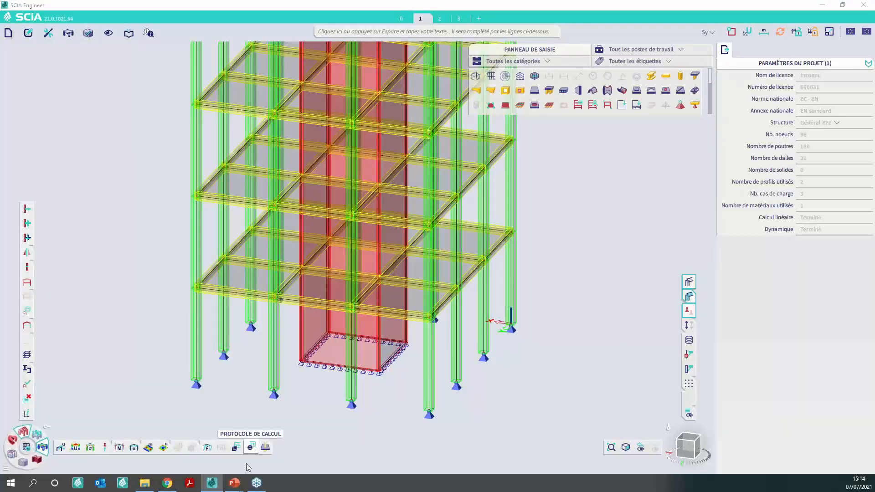
mouse_move(234, 482)
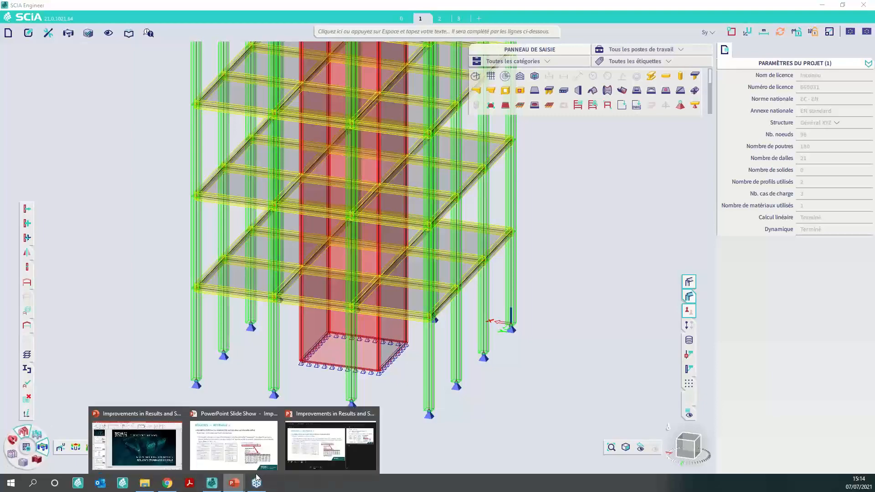
left_click(320, 449)
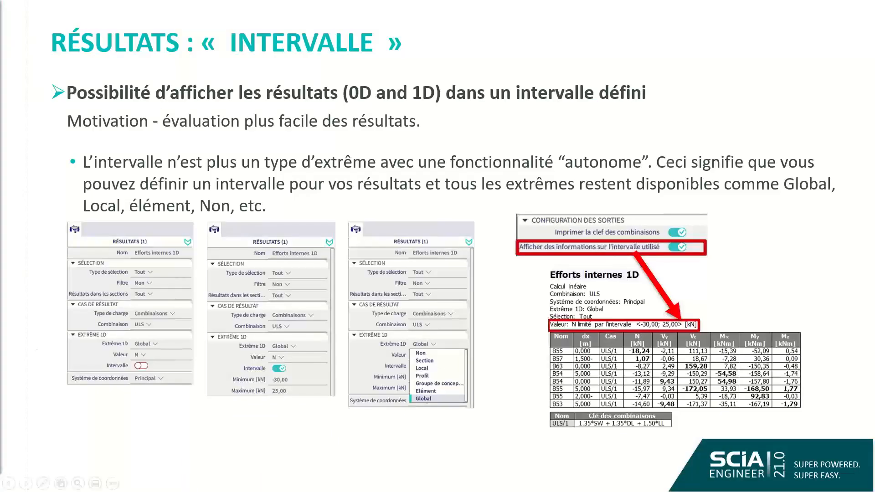
key("Right")
key("Right")
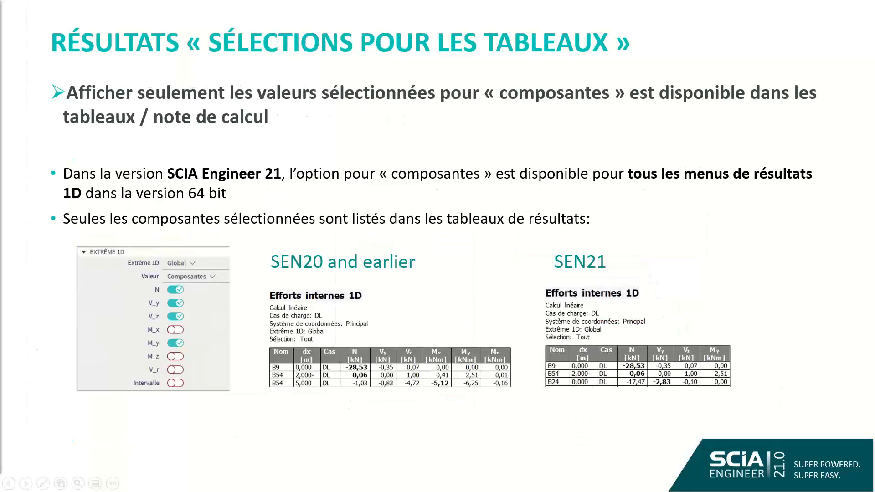
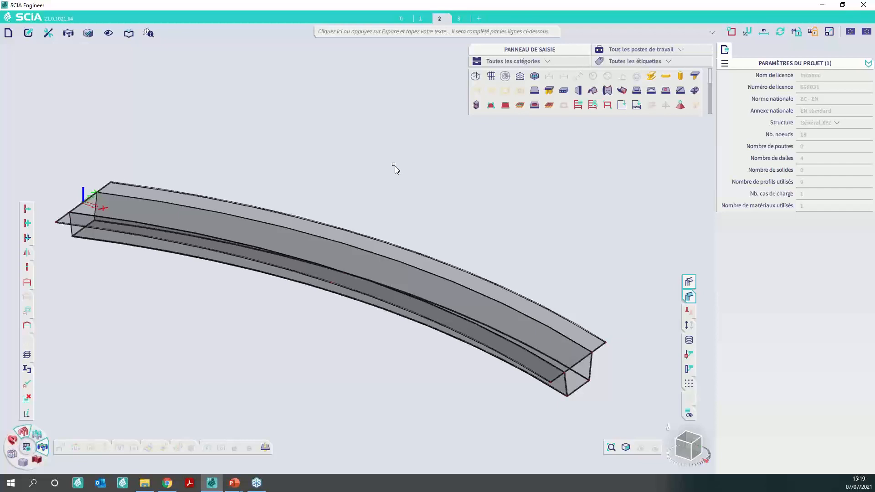
- Create a circular-arc traffic lane along the bridge deck's centreline, from the start edge's midpoint through midspan to the end edge's midpoint
left_click(647, 50)
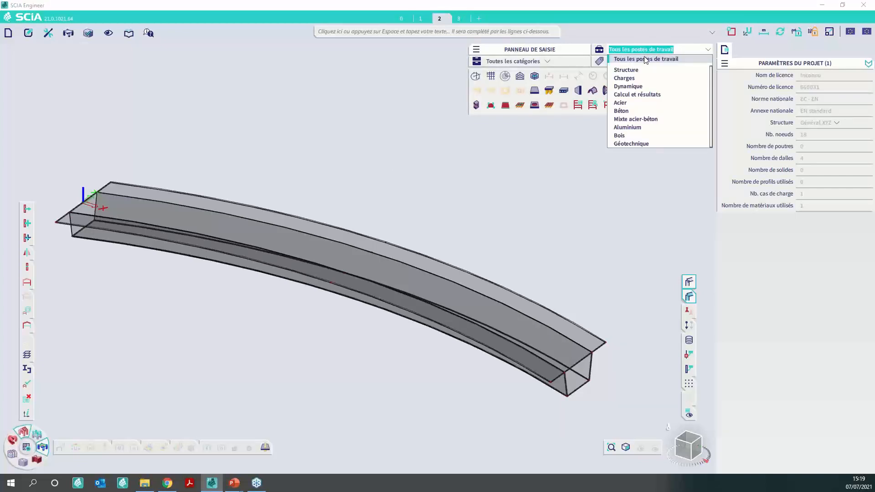
left_click(645, 77)
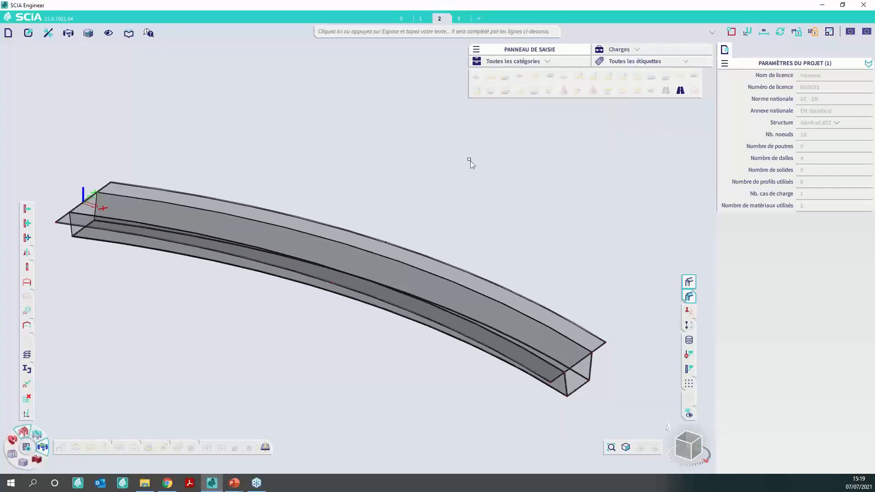
left_click(679, 91)
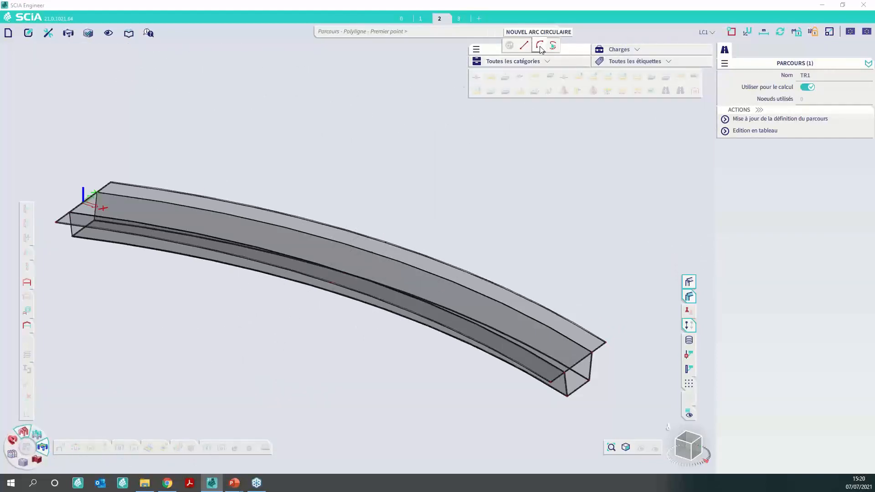
left_click(539, 45)
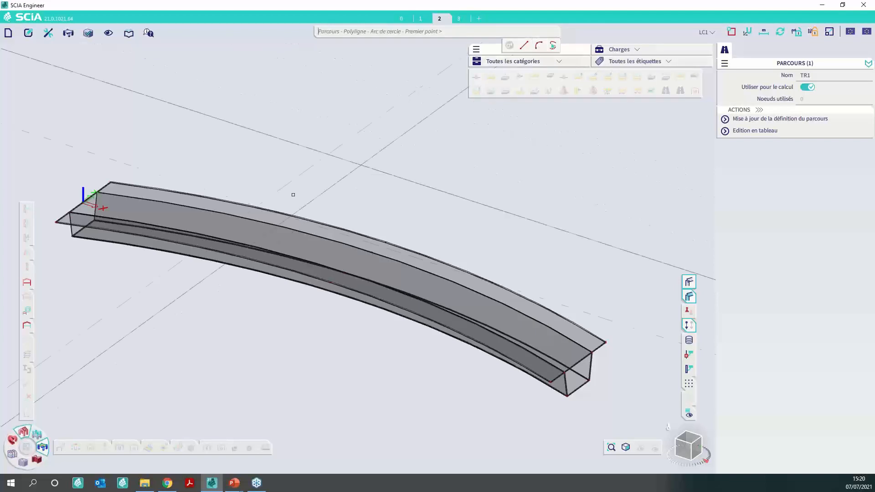
left_click(83, 201)
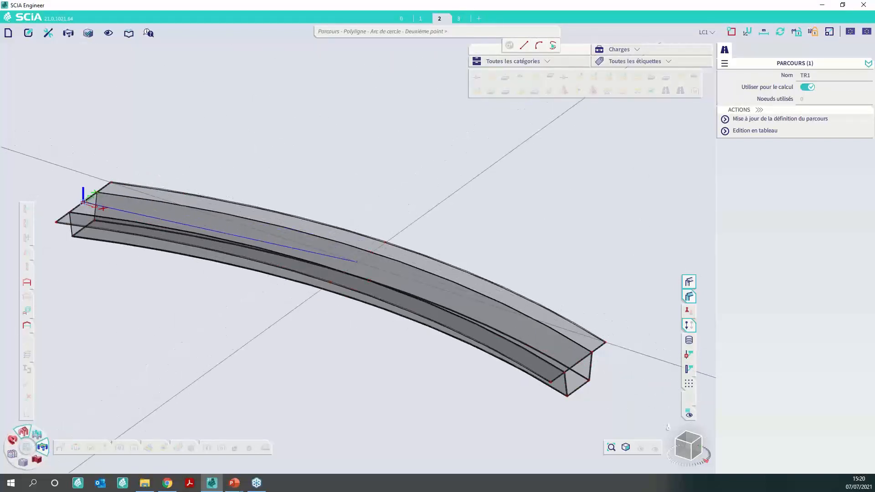
left_click(358, 262)
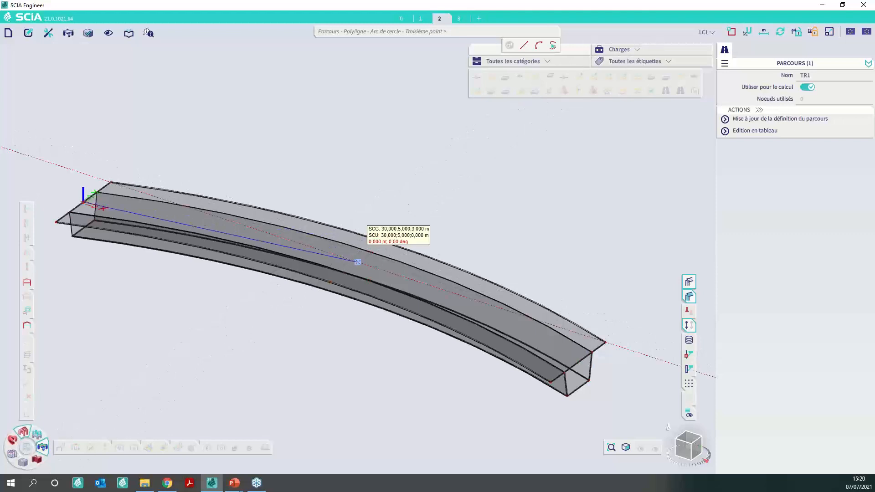
left_click(578, 361)
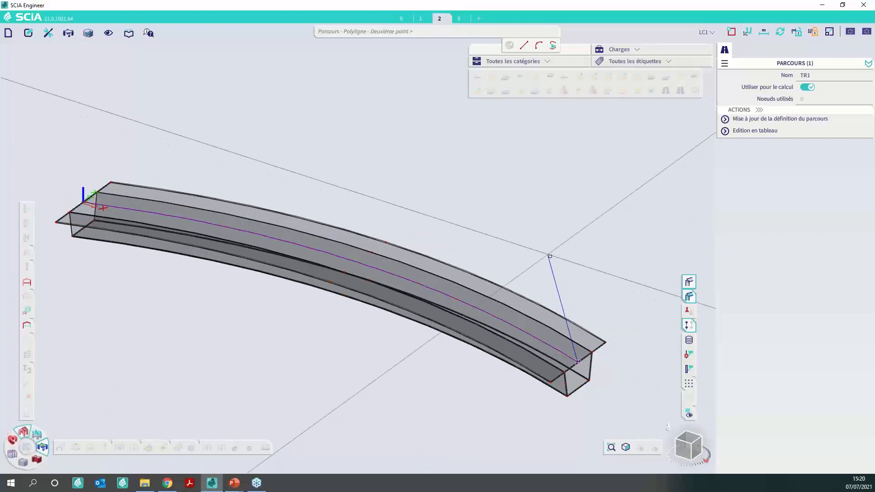
key("Escape")
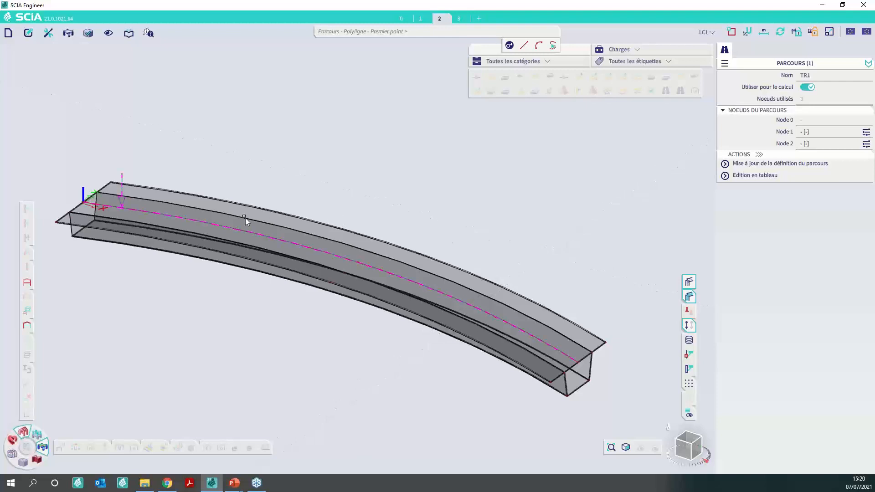
key("Escape")
scroll(122, 202, "up", 3)
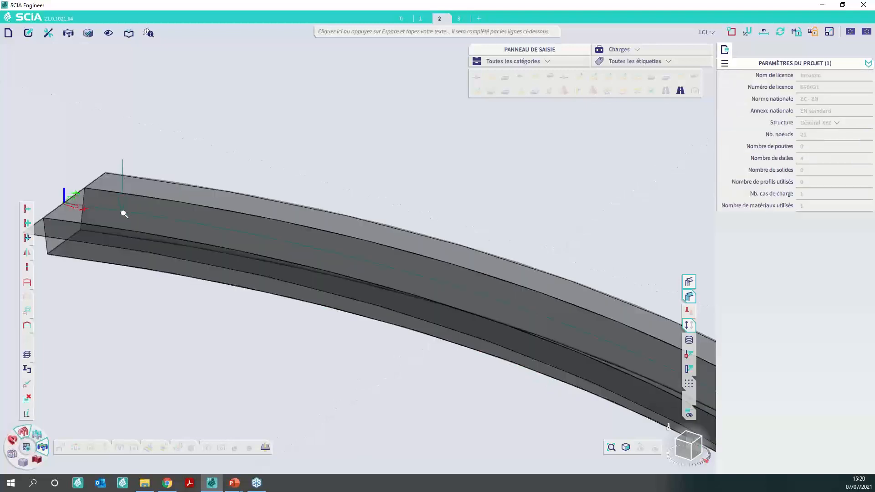
scroll(123, 214, "down", 3)
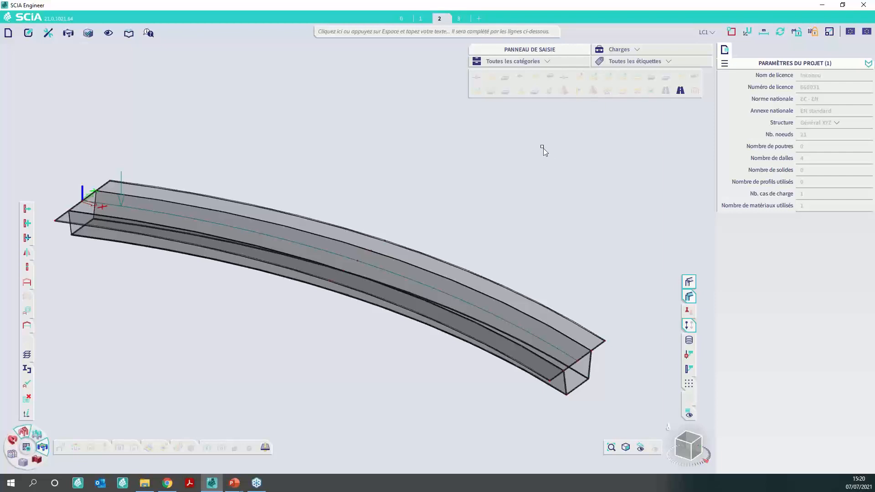
- Examine the 7443-1Q traffic load pattern in the load pattern library and close the library
left_click(374, 31)
type("TraFU")
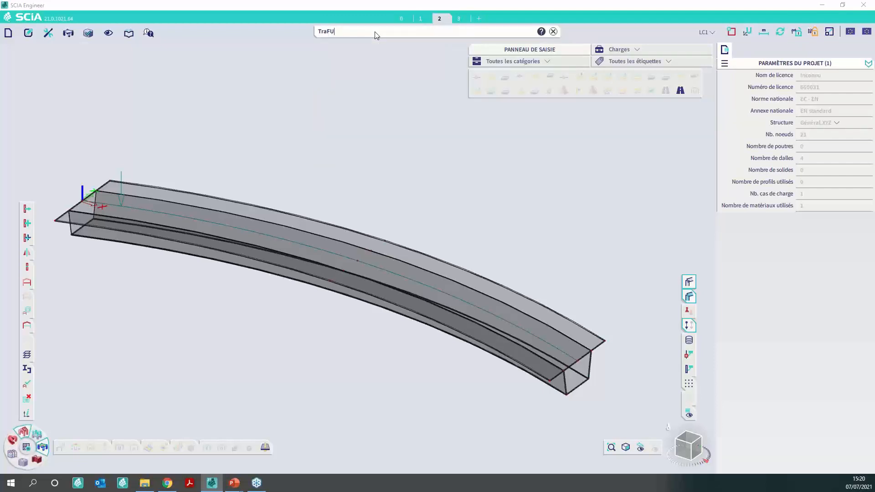
key("BackSpace")
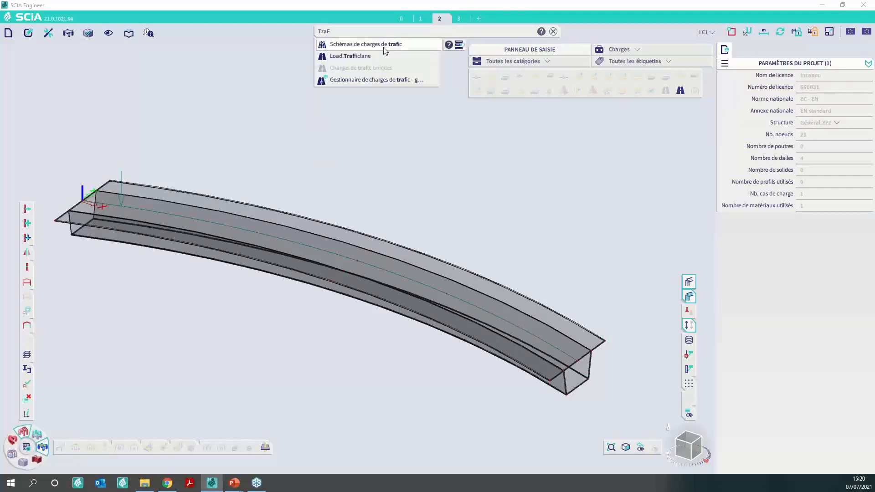
left_click(384, 45)
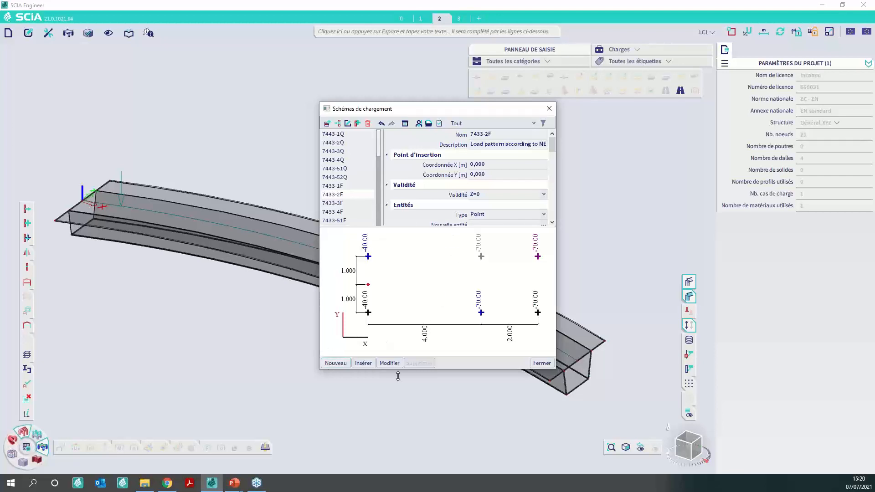
left_click(338, 135)
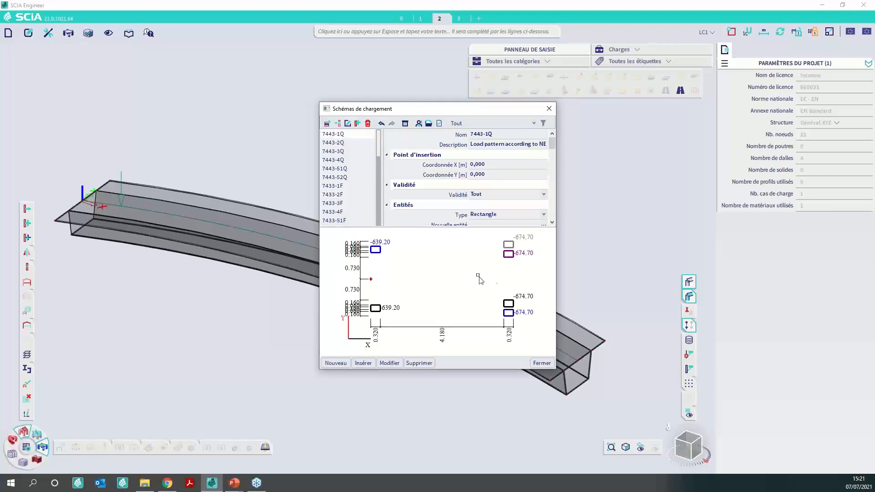
left_click(541, 363)
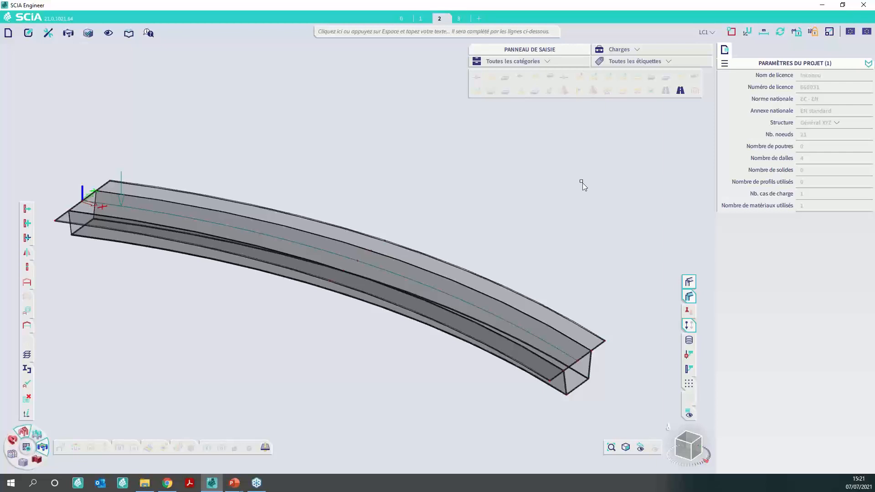
- Open the traffic load manager and assign traffic load 7443-1Q and lane TR1 to entry LL1
left_click(365, 34)
type("TraF")
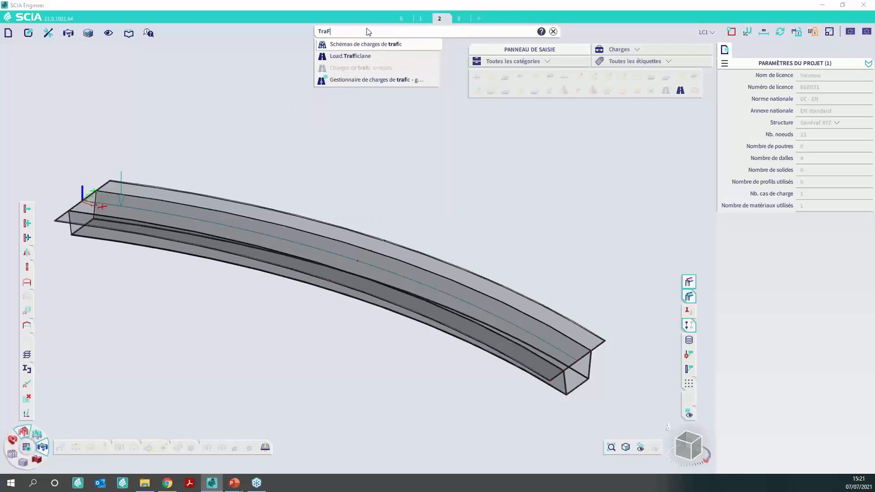
mouse_move(385, 86)
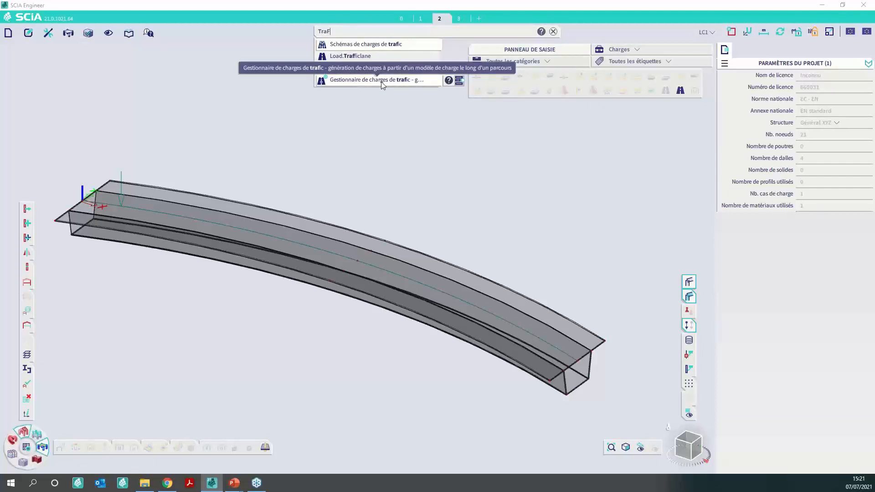
left_click(381, 85)
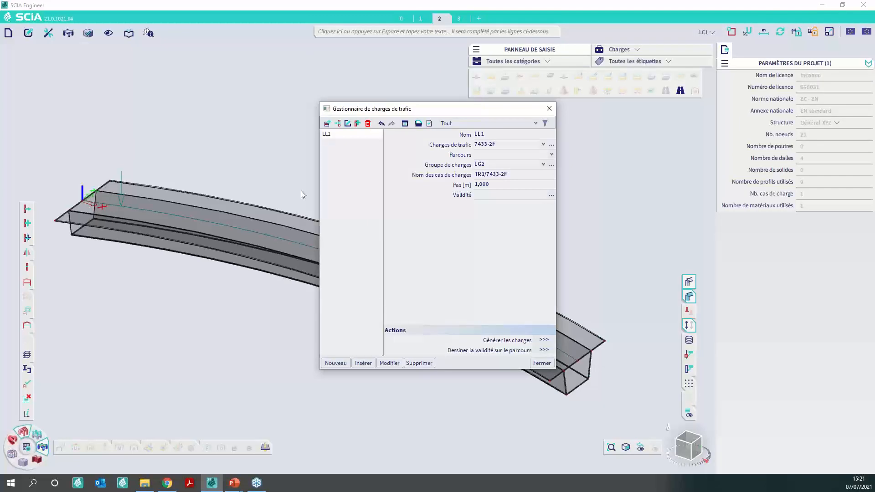
left_click(504, 146)
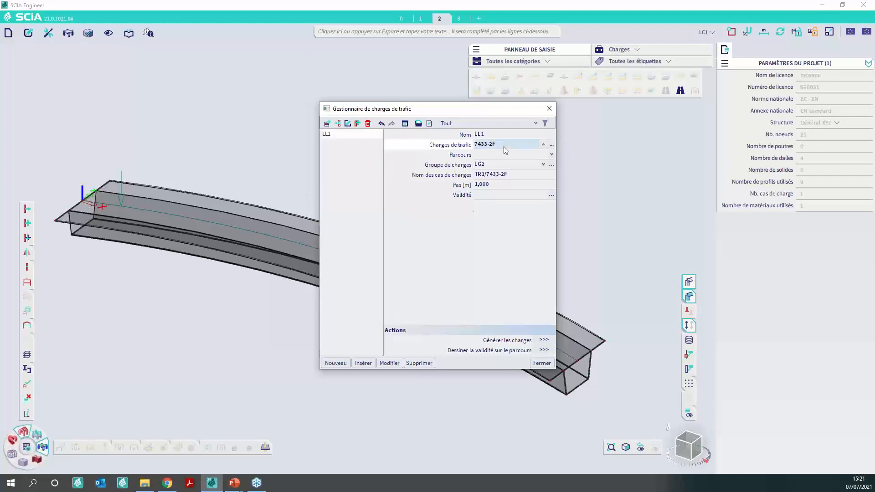
left_click(504, 146)
scroll(507, 177, "up", 3)
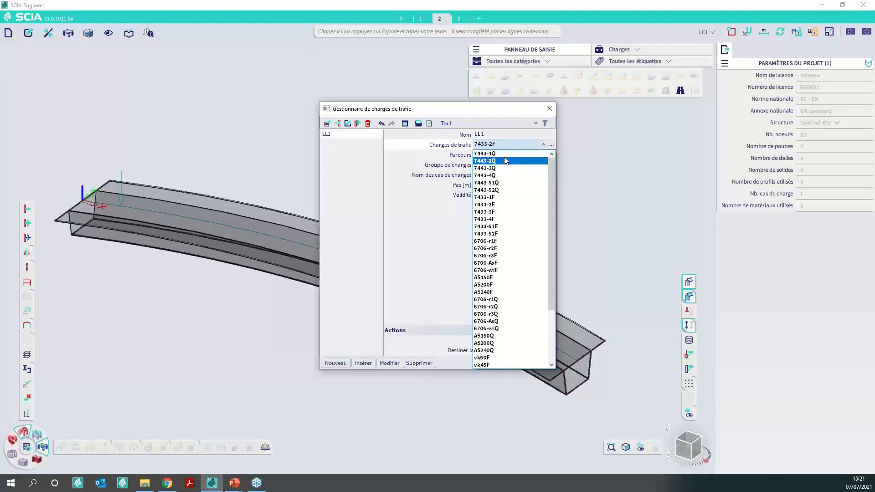
left_click(497, 154)
left_click(533, 155)
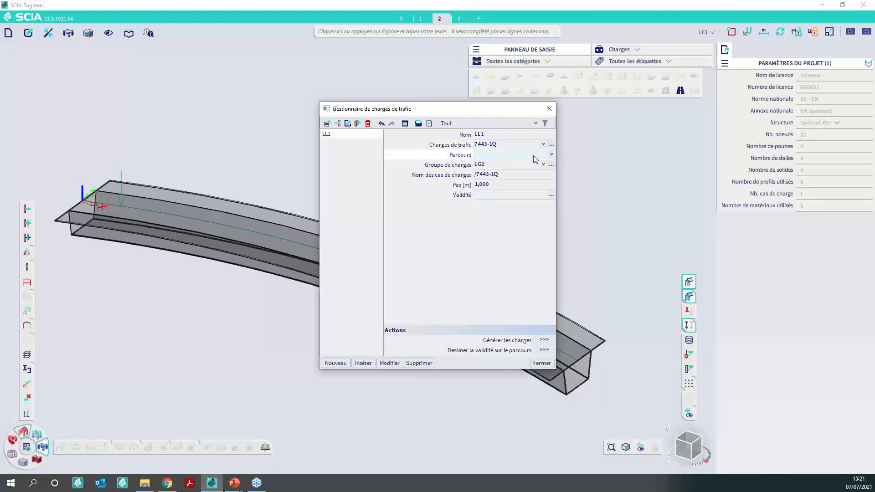
left_click(533, 154)
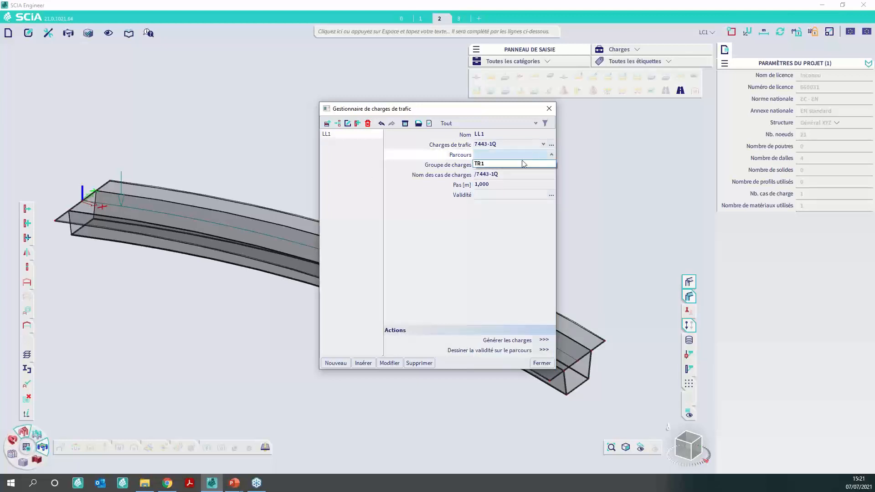
left_click(490, 165)
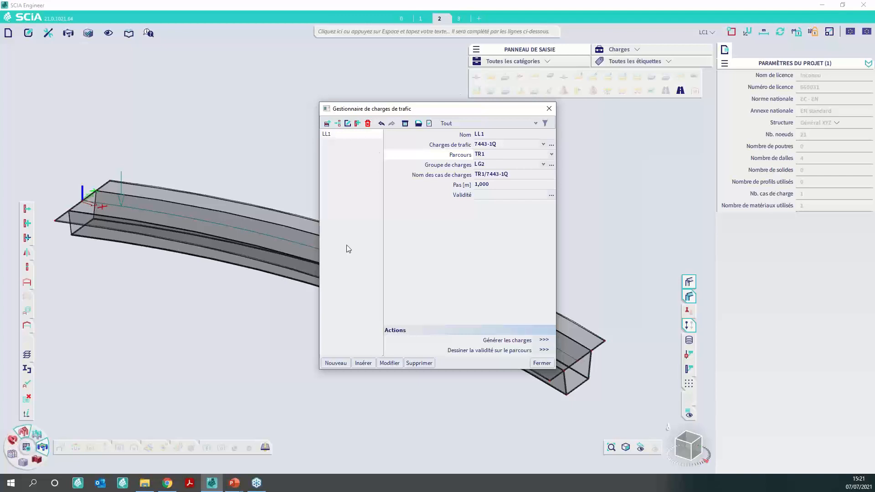
- Set the traffic load step to 4 m, generate the loads and close the traffic load manager
left_click(489, 186)
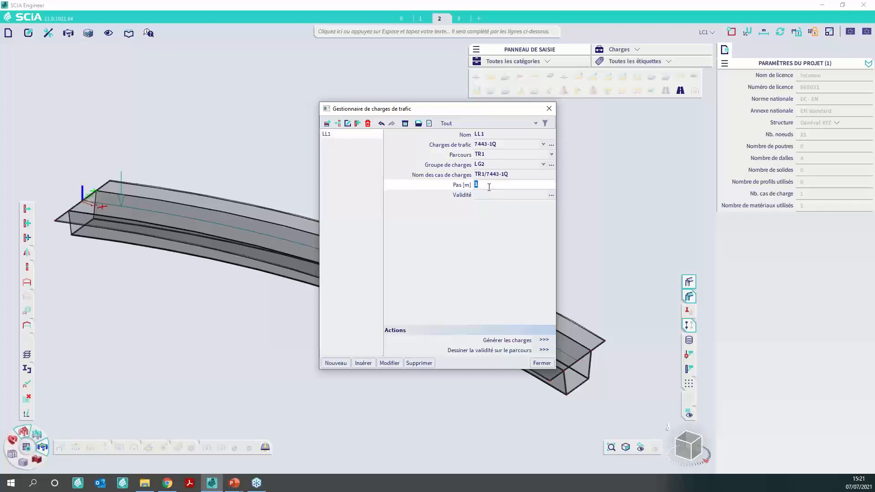
type("4")
left_click(488, 238)
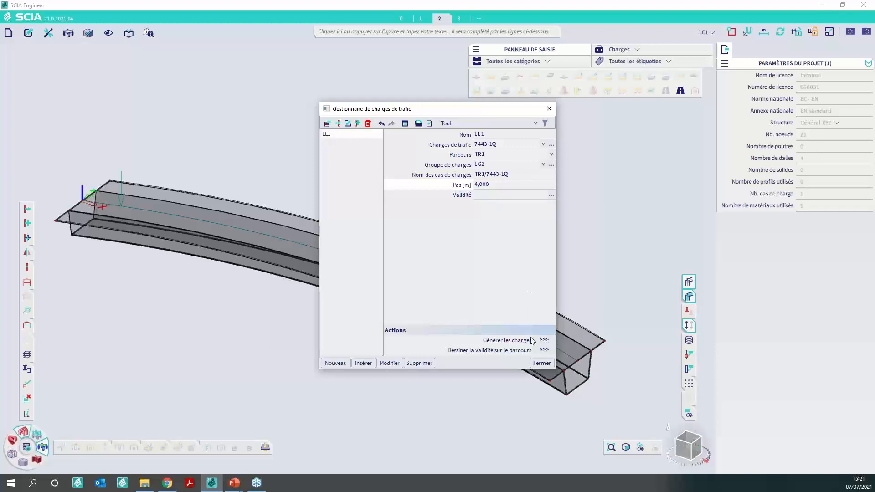
left_click(548, 339)
left_click(542, 363)
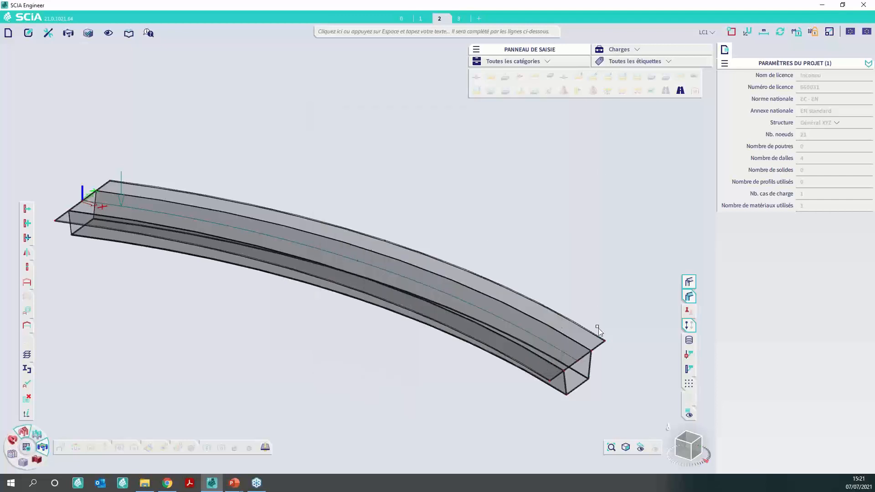
- View the generated traffic load positions on the bridge for load cases LC2, LC5 to LC8 and LC4
mouse_move(691, 328)
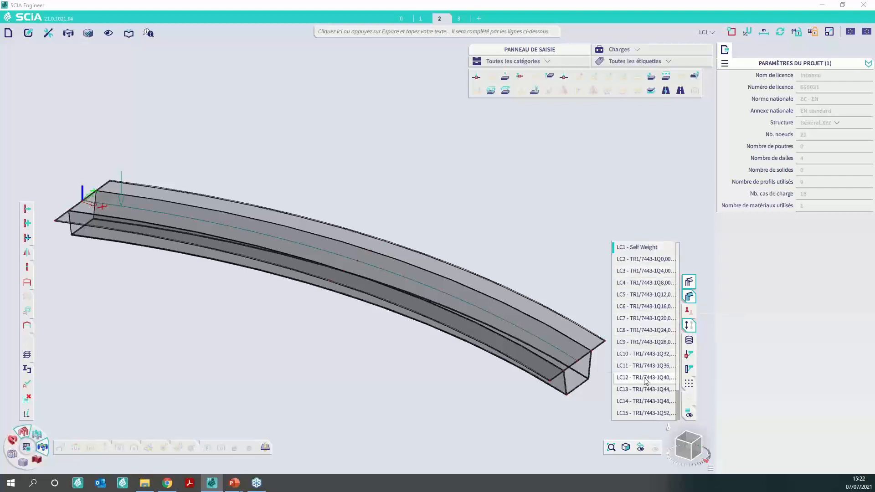
left_click(636, 259)
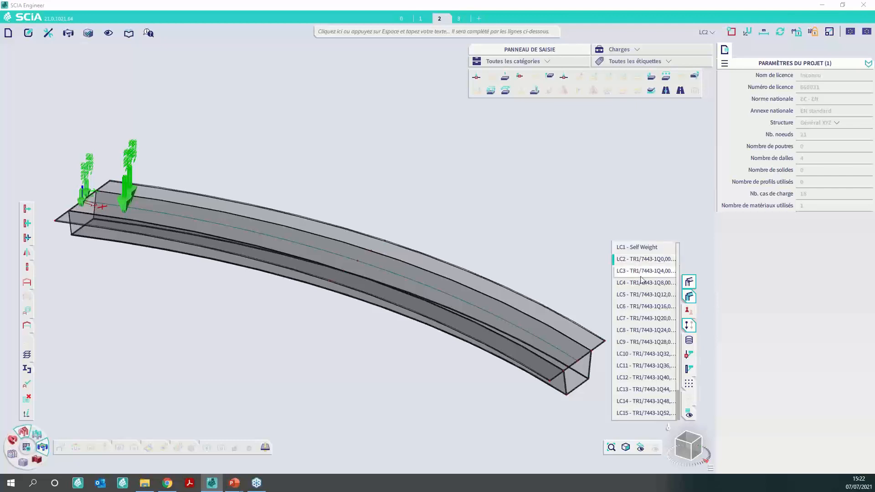
left_click(644, 295)
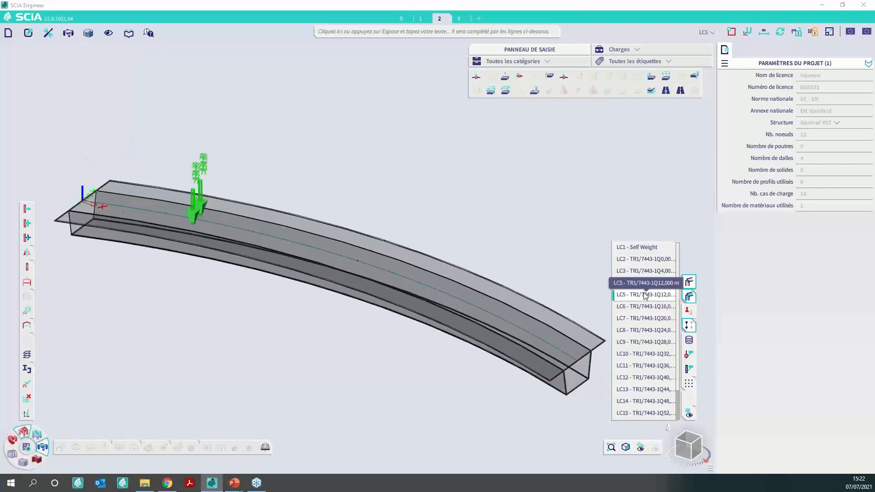
left_click(642, 308)
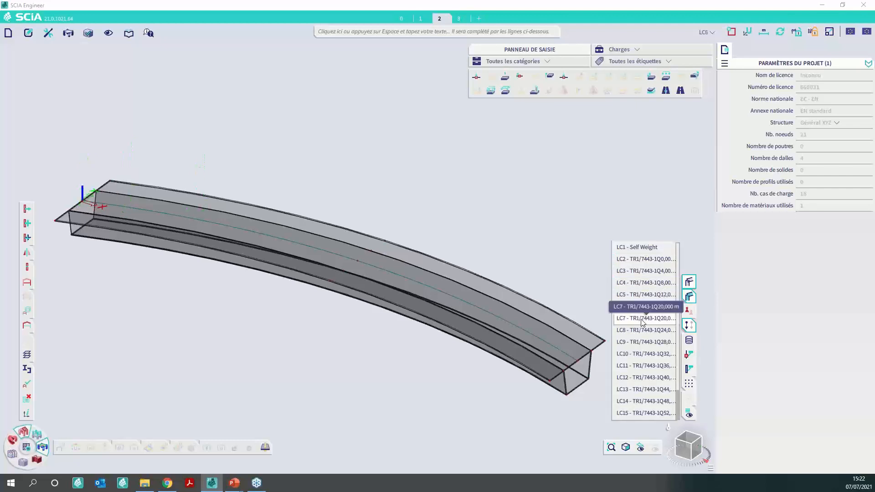
left_click(643, 319)
left_click(639, 330)
left_click(644, 283)
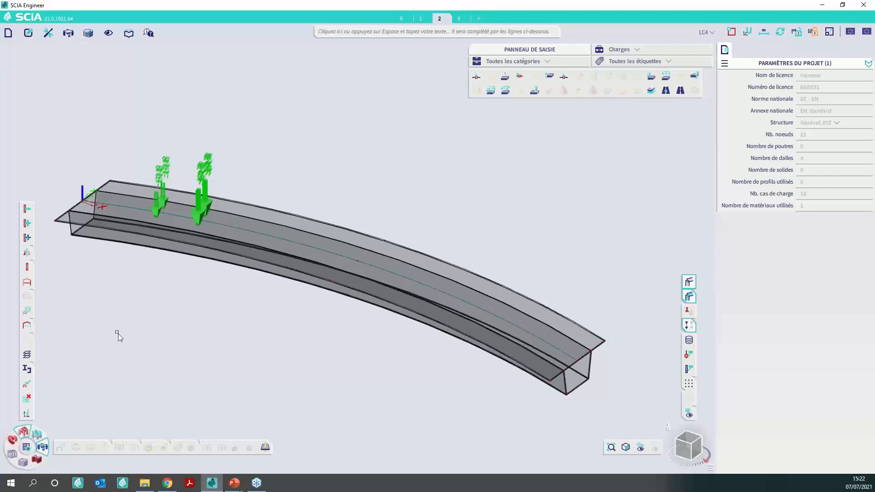
- Run the linear analysis for all load cases, waiting for the program to respond, and dismiss the end-of-analysis summary
left_click(26, 449)
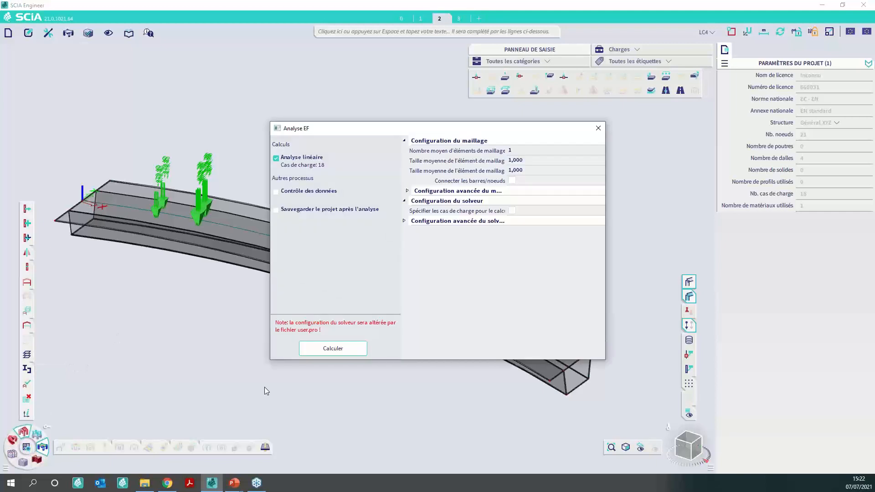
left_click(355, 353)
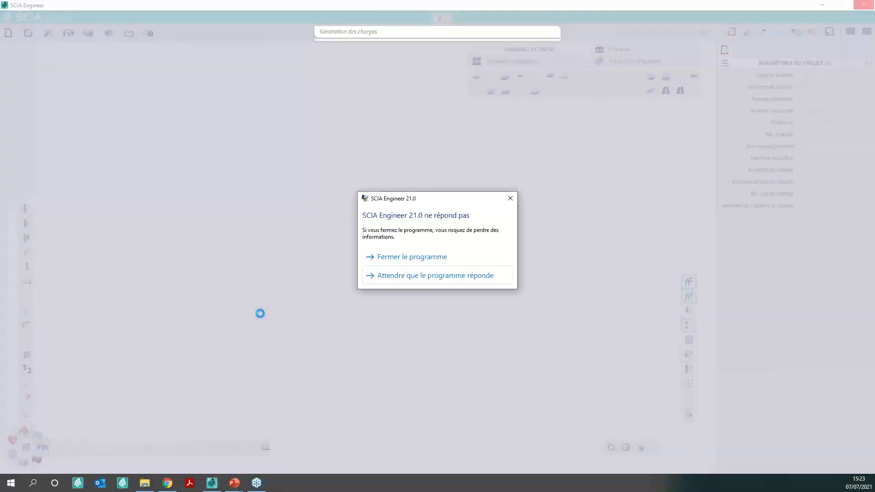
left_click(463, 275)
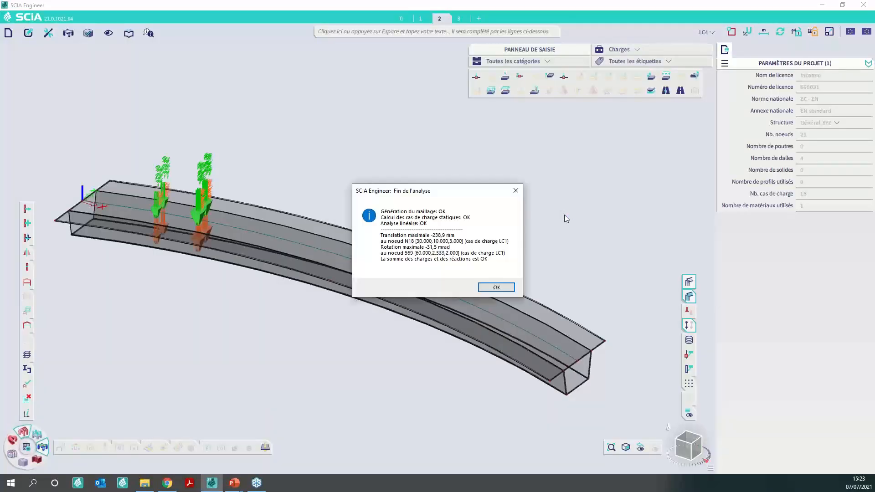
left_click(496, 287)
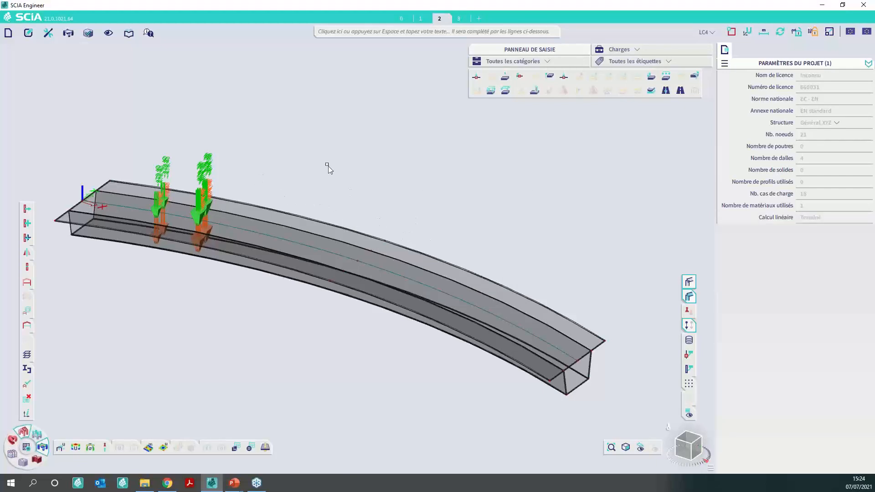
- Display the 2D internal forces m_x on the bridge and set the result load case to LC2 - TR1/7443-1Q0,000 m
mouse_move(163, 449)
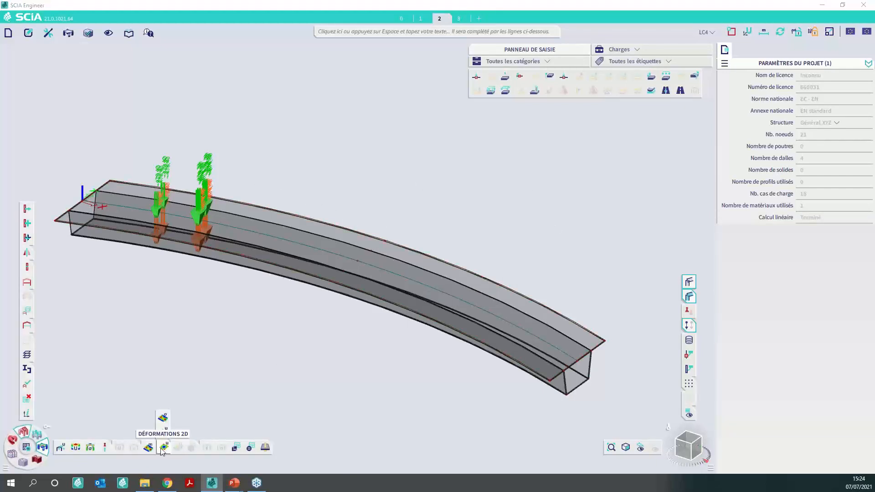
left_click(149, 447)
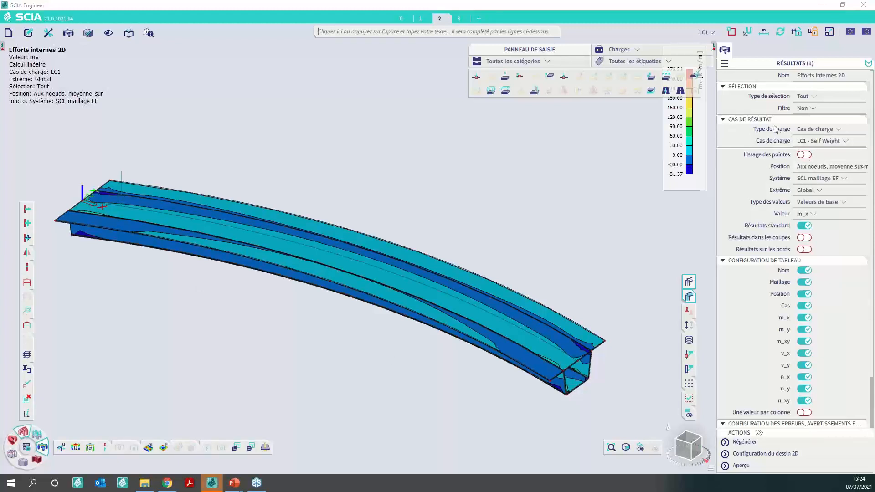
left_click(836, 144)
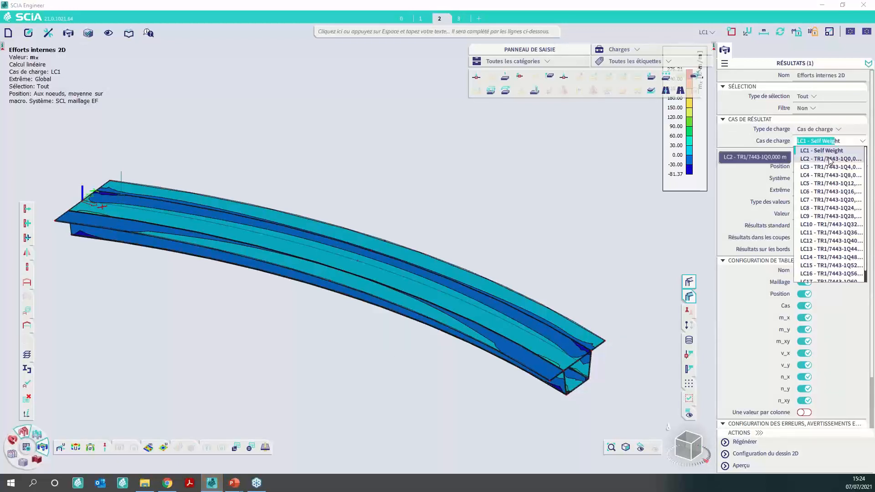
left_click(830, 159)
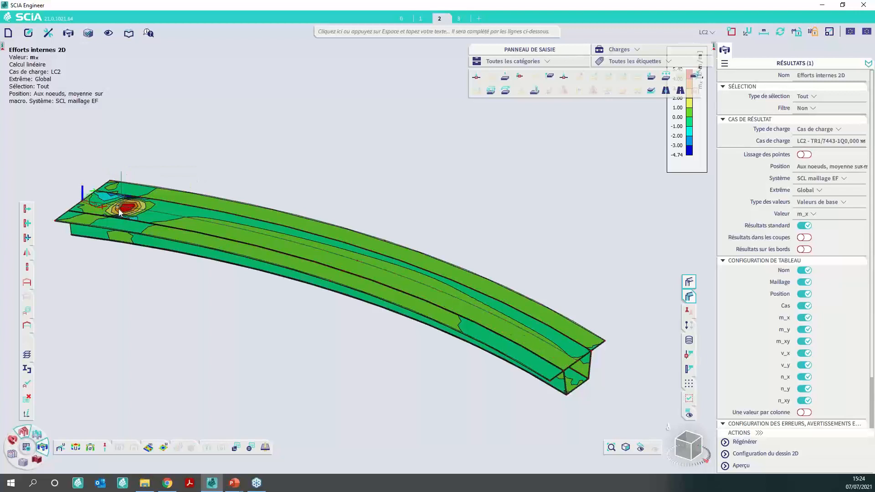
- View the bridge's m_x results for the following traffic load positions, load cases LC3 and LC4
left_click(819, 141)
left_click(823, 166)
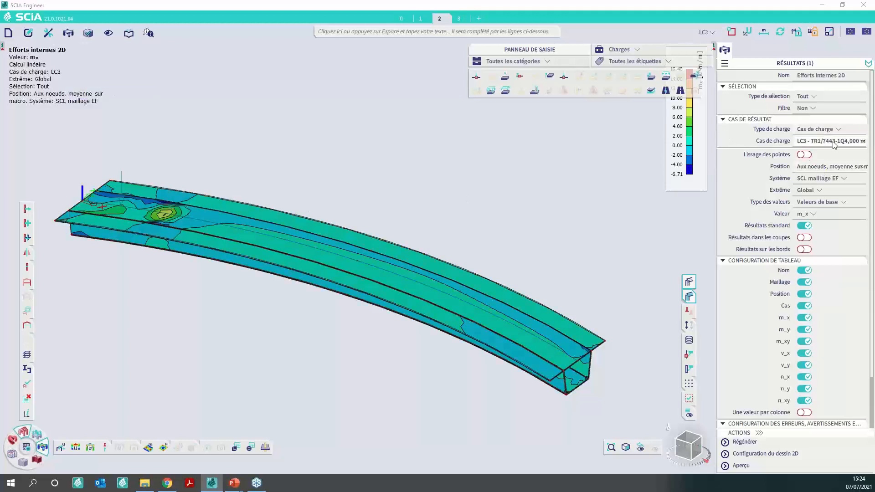
left_click(833, 141)
left_click(822, 176)
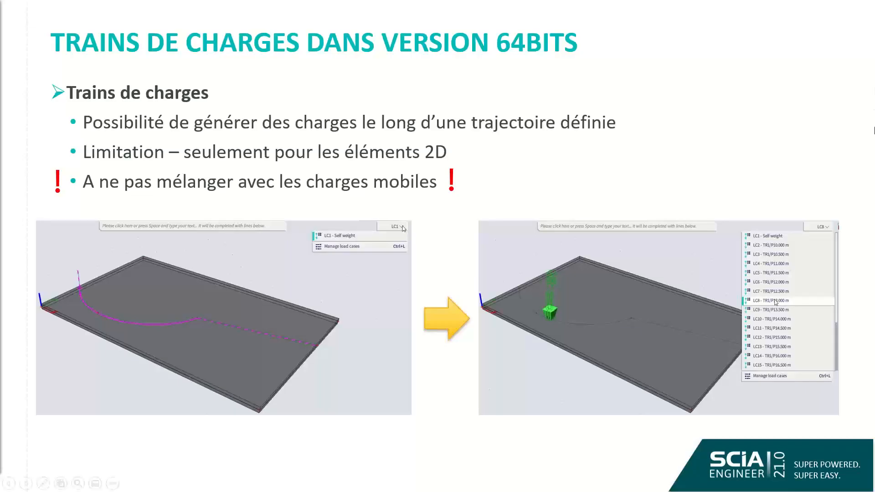
left_click(643, 130)
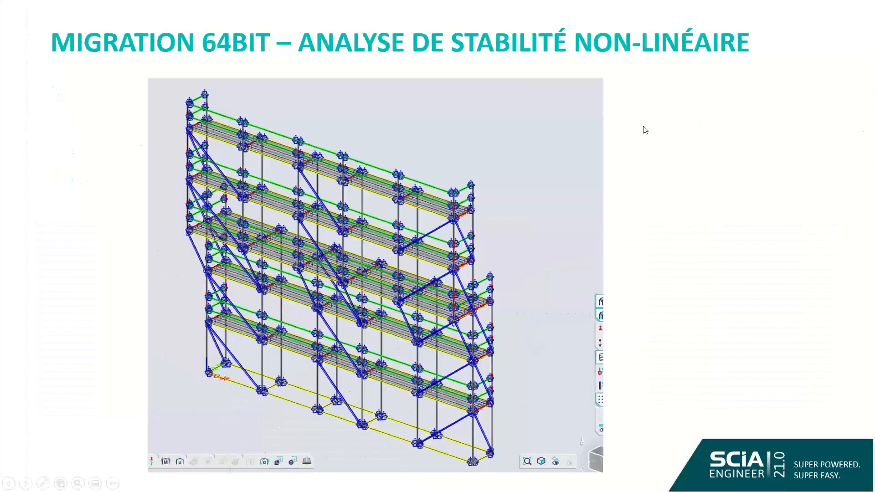
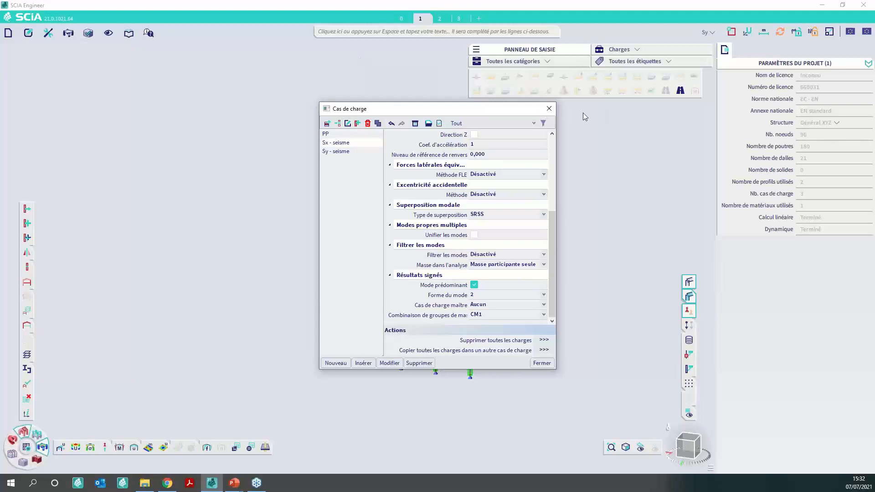
- Close the load case manager and enable the Modificateurs de modèle functionality in the project settings
left_click(556, 108)
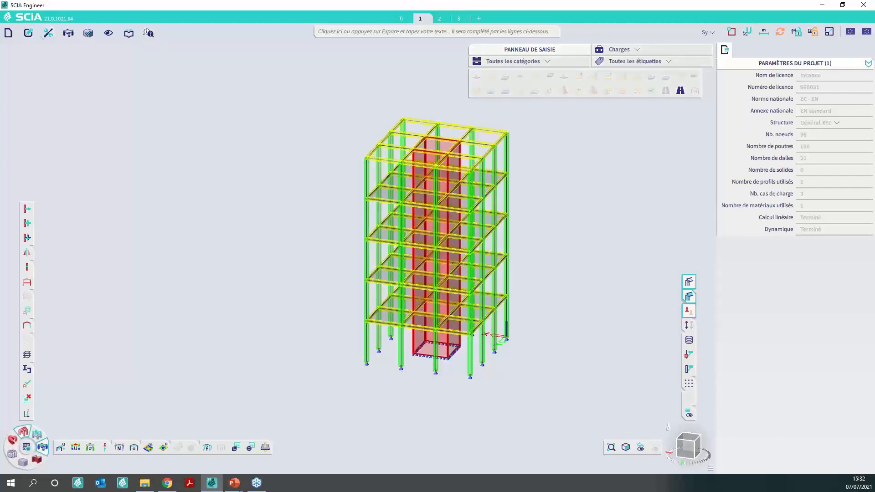
left_click(9, 33)
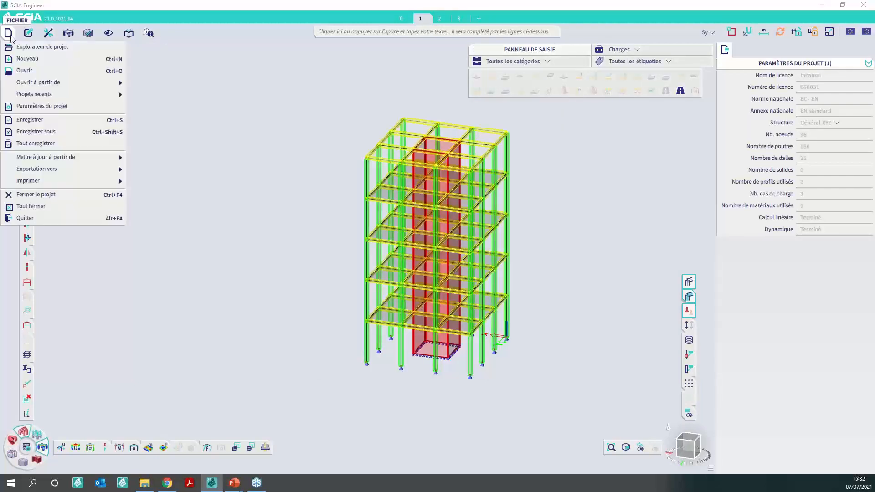
left_click(35, 106)
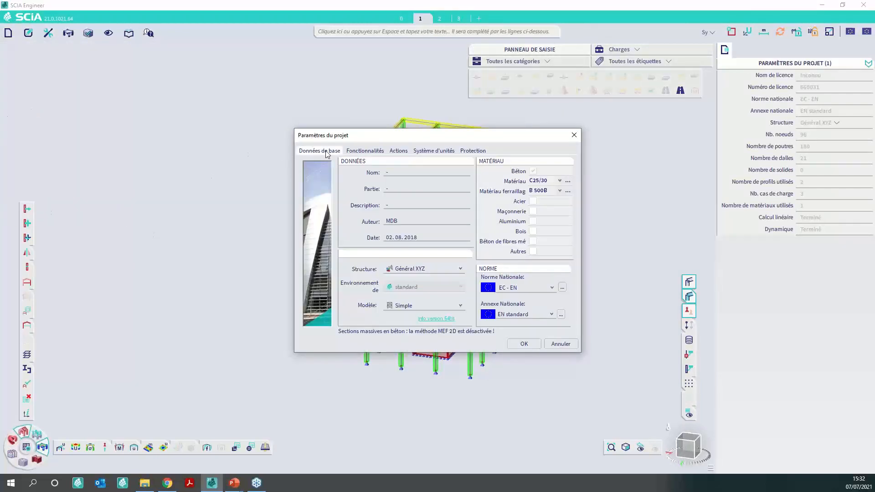
left_click(367, 151)
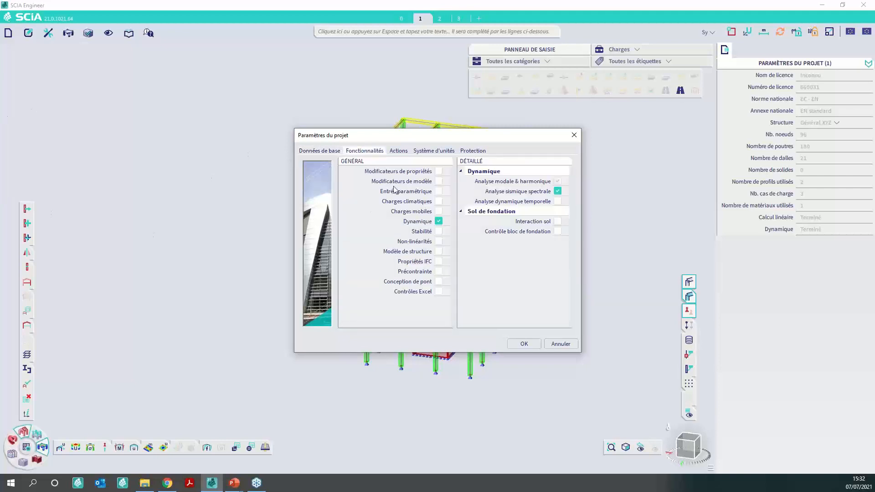
left_click(438, 181)
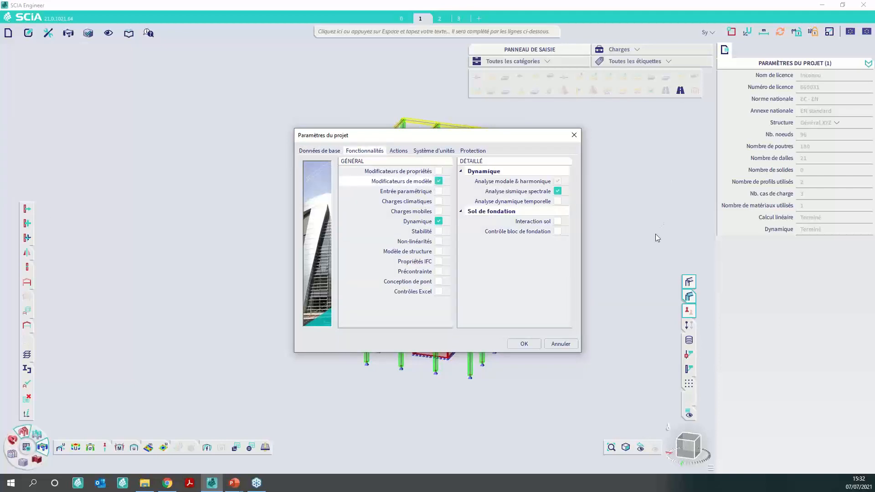
left_click(523, 343)
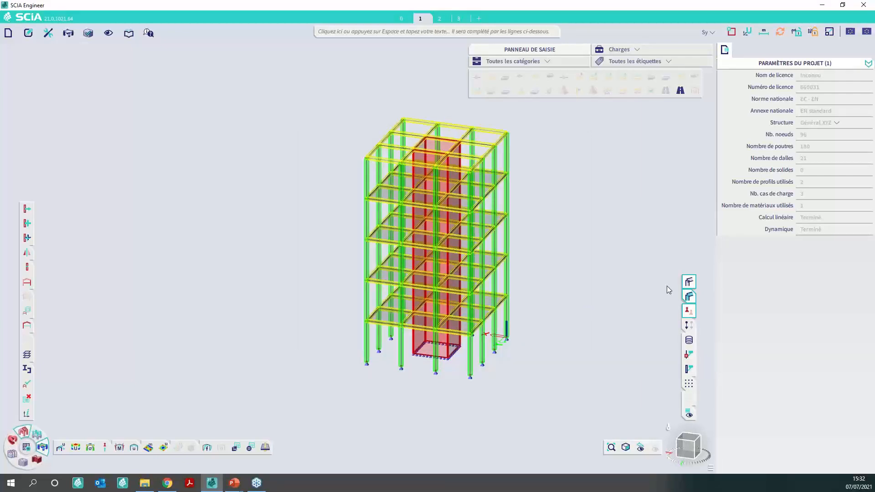
- Show the Modificateurs de modèle tools of the Structure workstation and create a modifier group
left_click(643, 49)
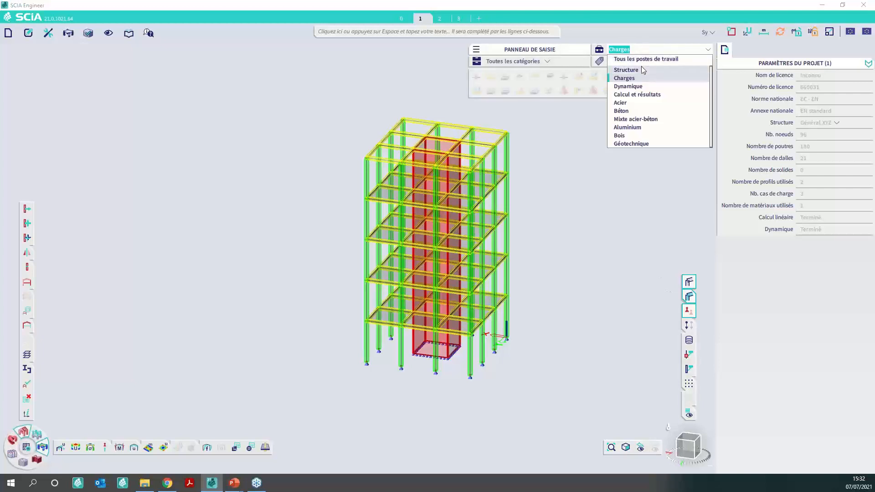
left_click(646, 70)
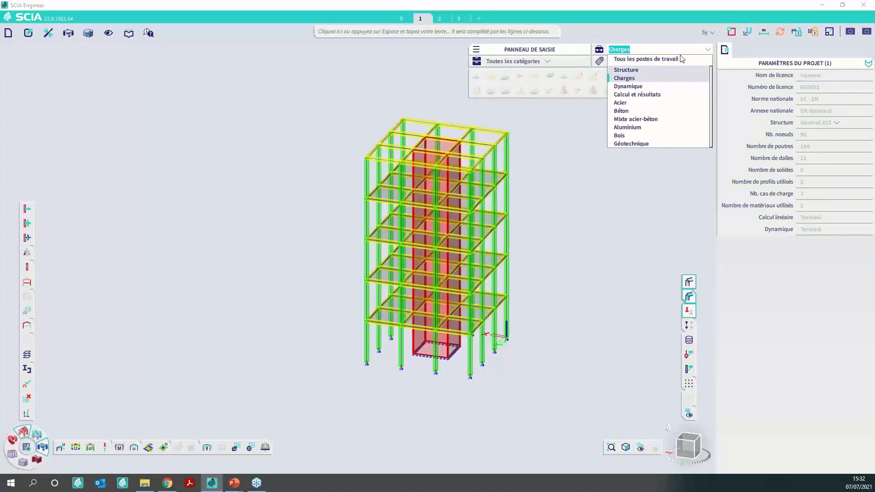
left_click(555, 62)
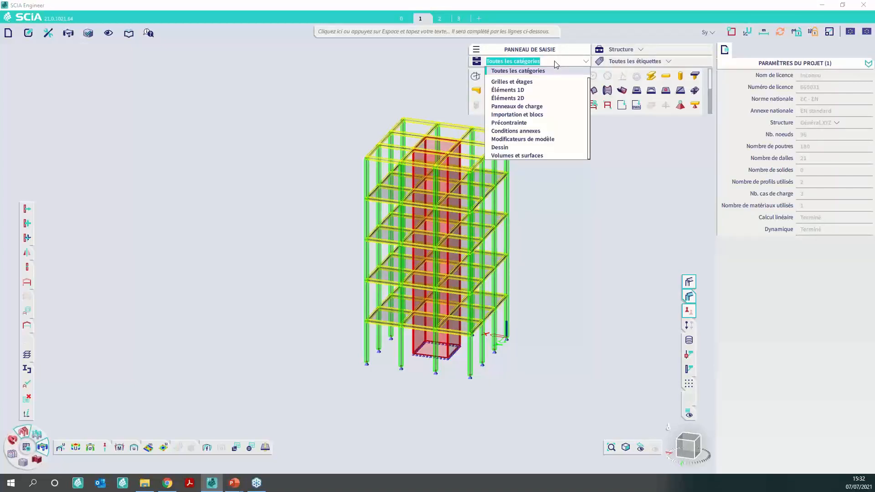
left_click(540, 140)
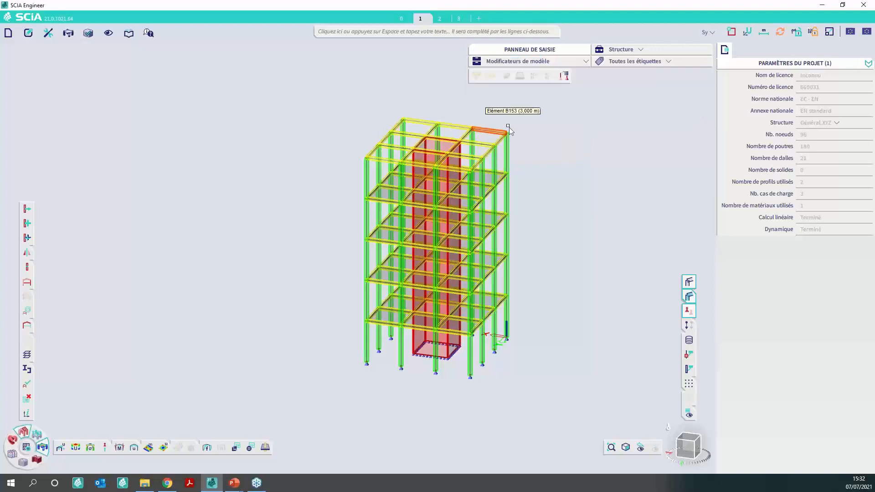
left_click(563, 75)
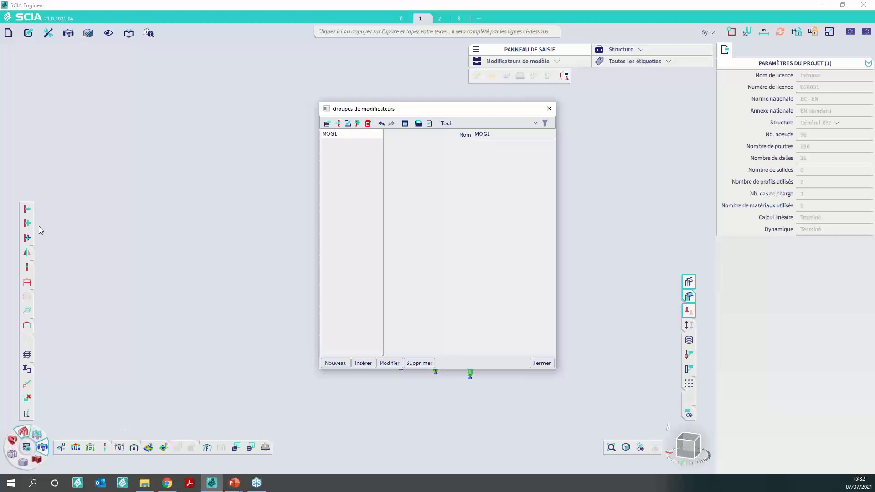
left_click(549, 109)
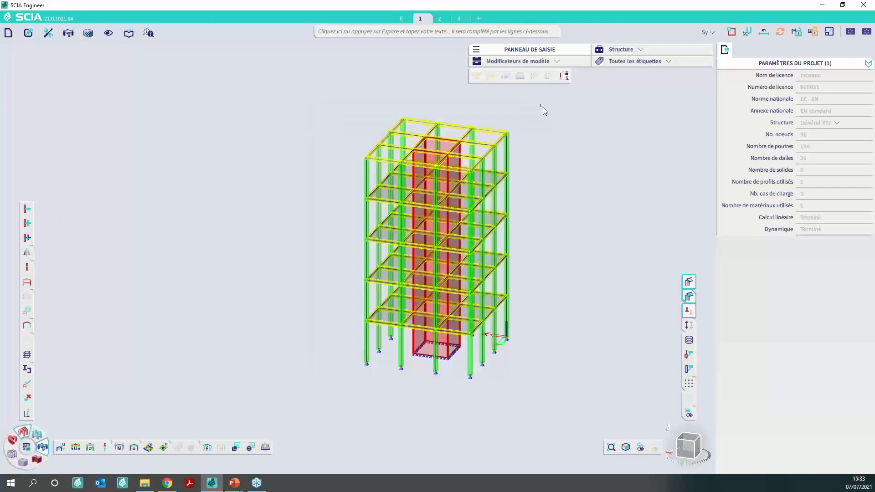
- Switch the active selection from load cases to modifier groups, with MOG1 as the current group
left_click(711, 33)
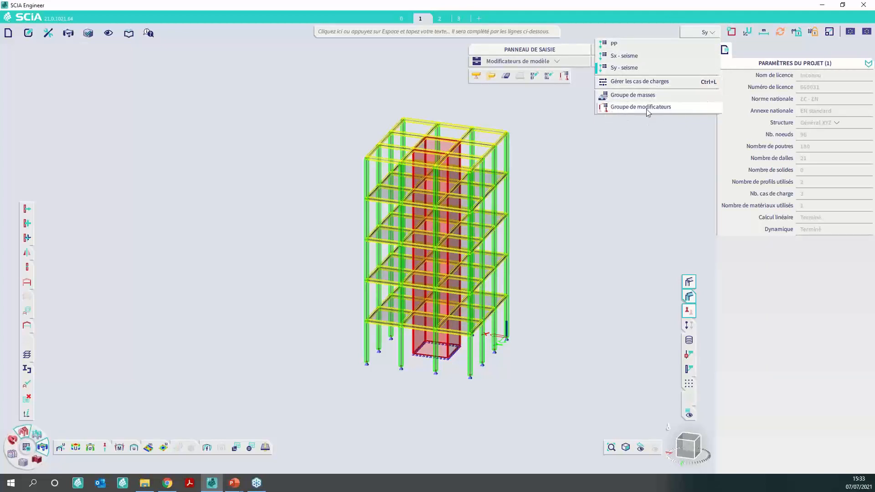
left_click(648, 112)
left_click(708, 33)
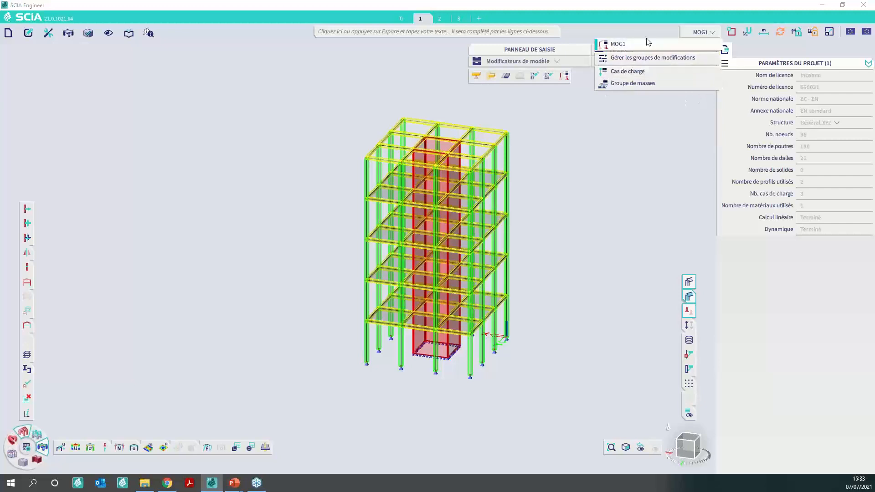
left_click(603, 149)
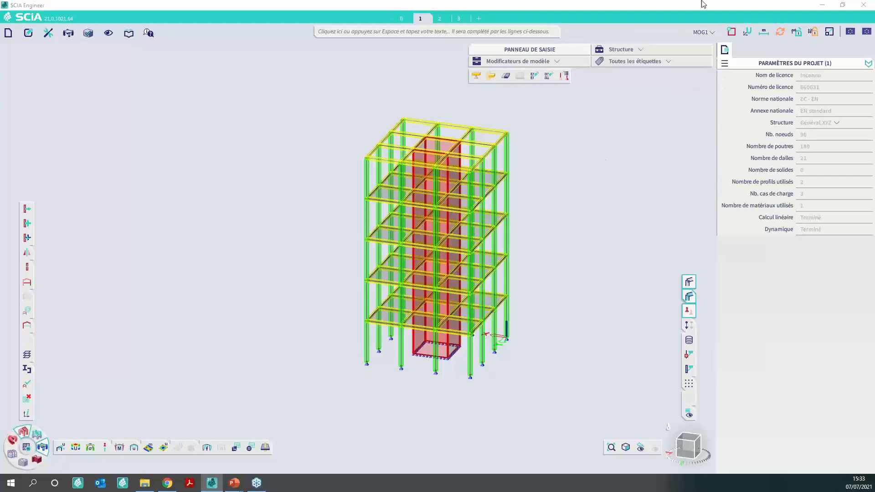
left_click(703, 29)
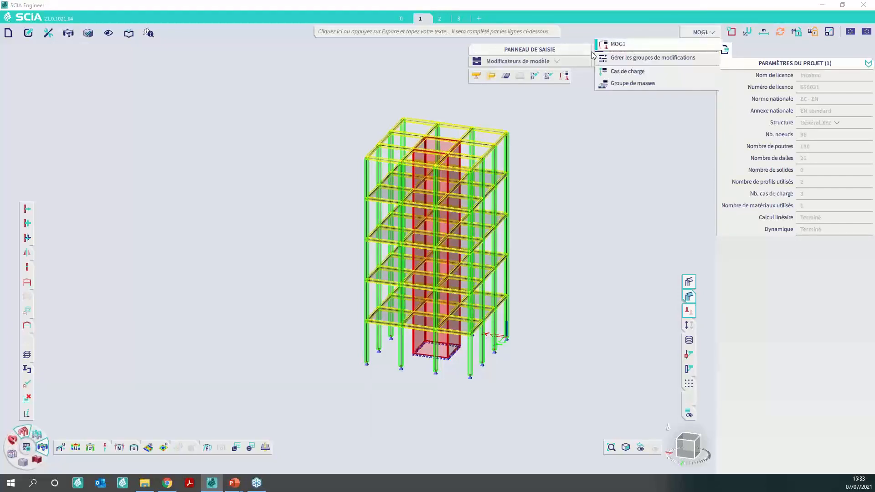
left_click(551, 120)
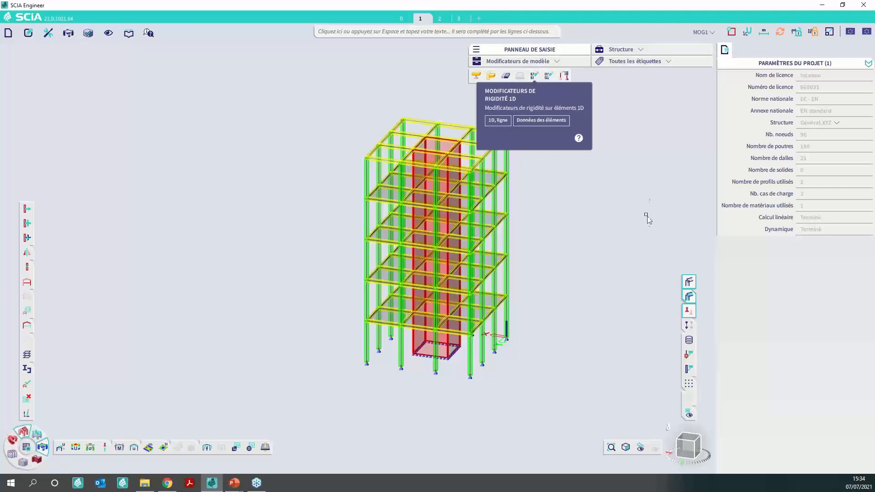
- Select the core wall D1 and extend the selection to all 2D members of type voile (80)
scroll(456, 152, "up", 5)
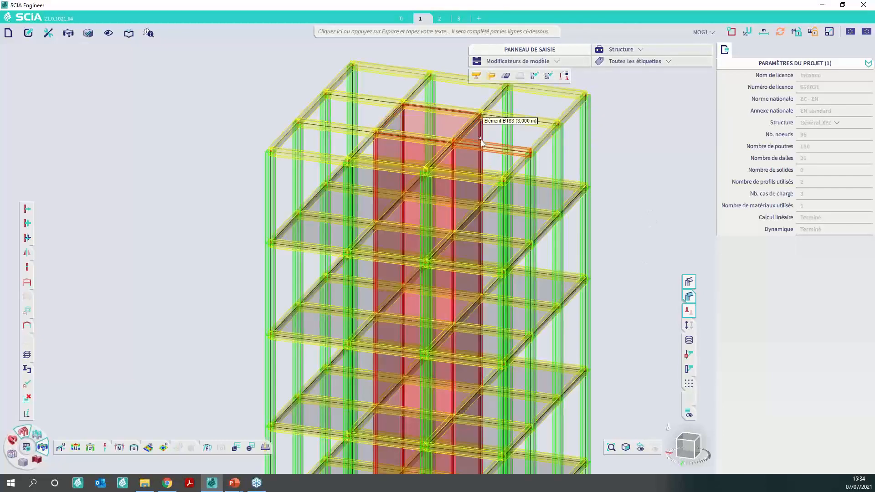
left_click(482, 136)
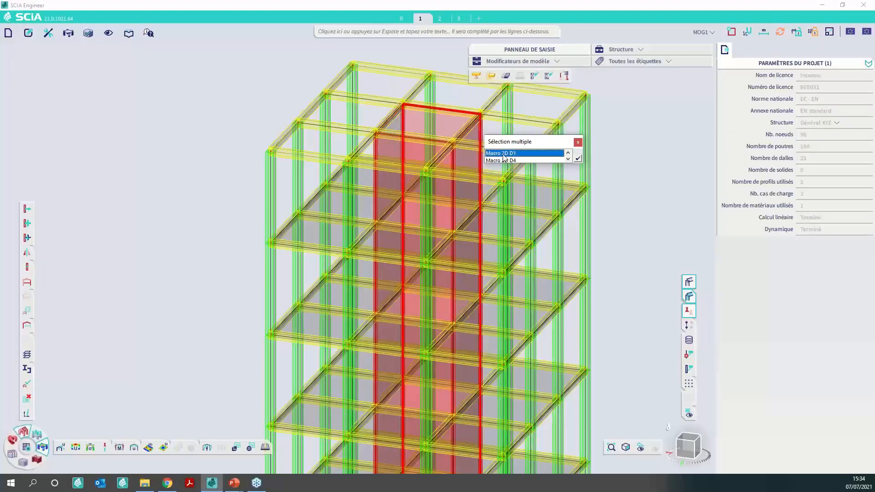
left_click(501, 153)
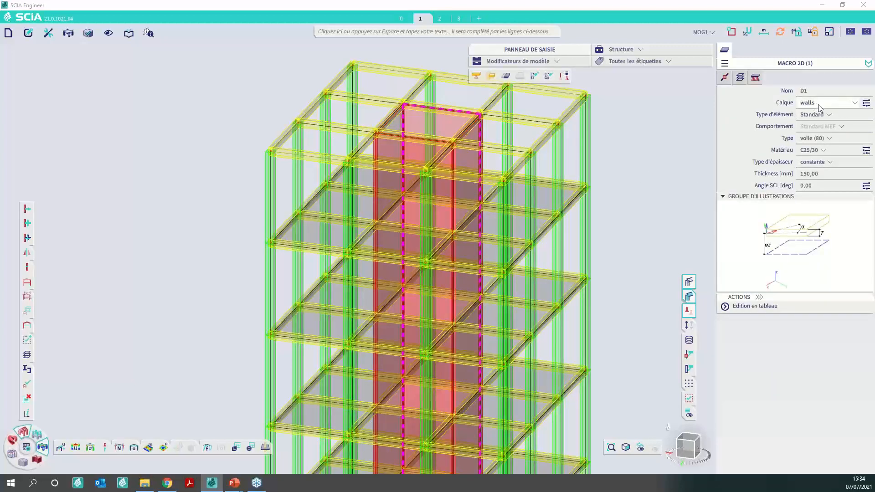
right_click(820, 139)
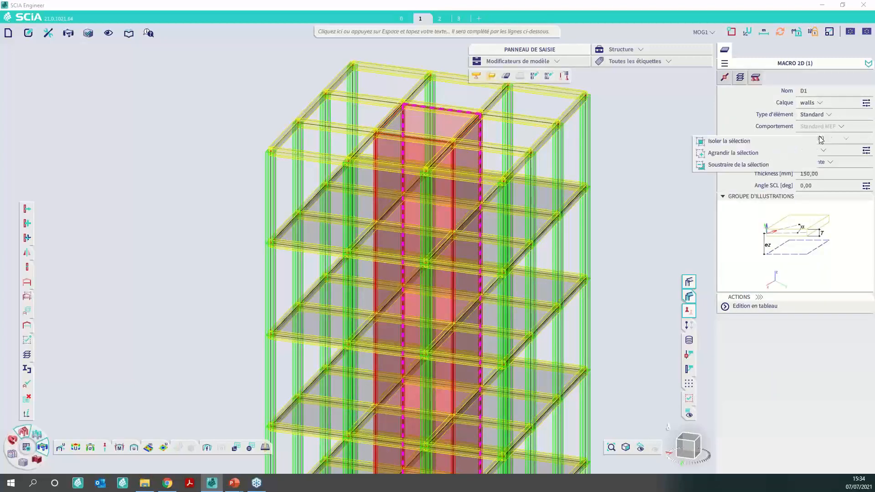
left_click(751, 154)
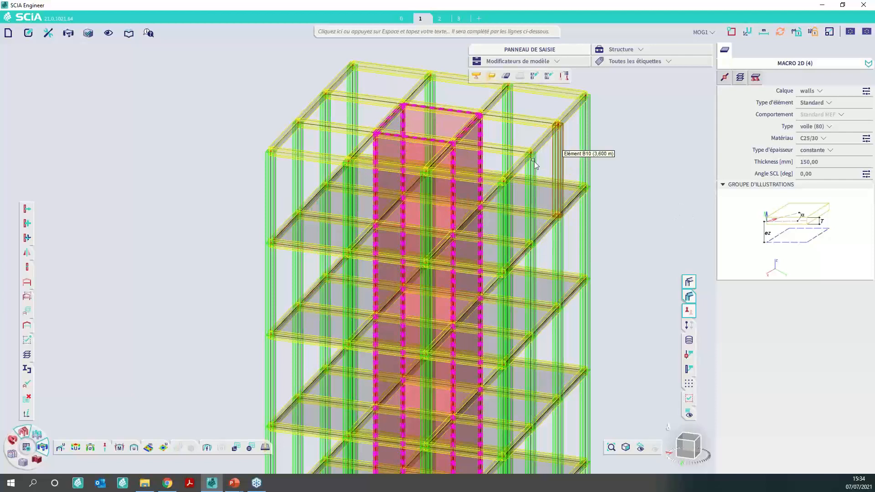
- Start a 2D stiffness modifier for the selected walls, using the Pourcentage de rigidité type with 50 % axial stiffness
left_click(549, 76)
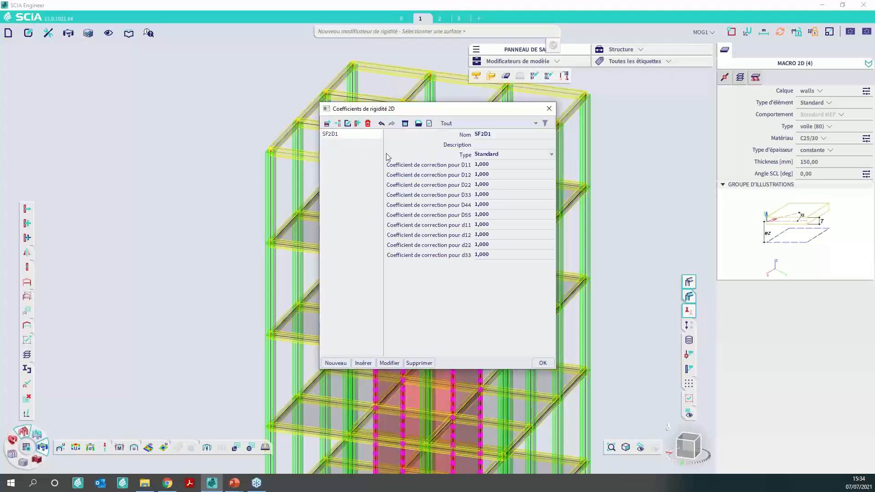
left_click(496, 156)
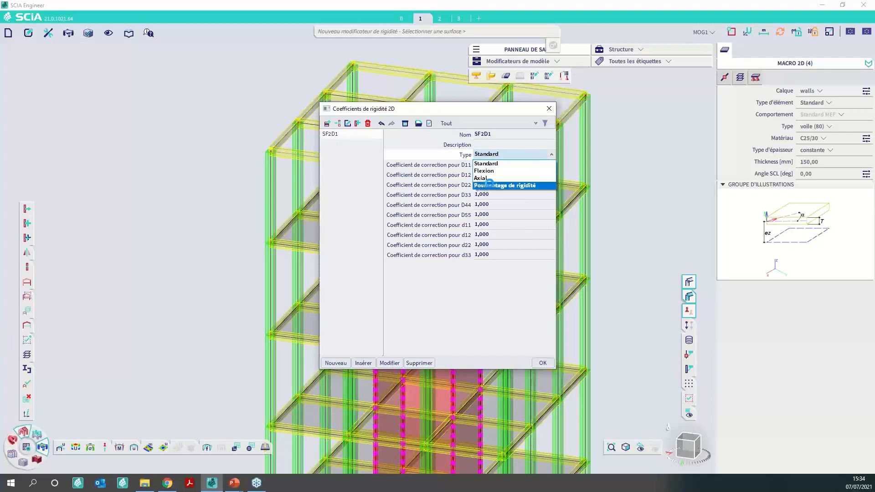
left_click(488, 183)
left_click(485, 164)
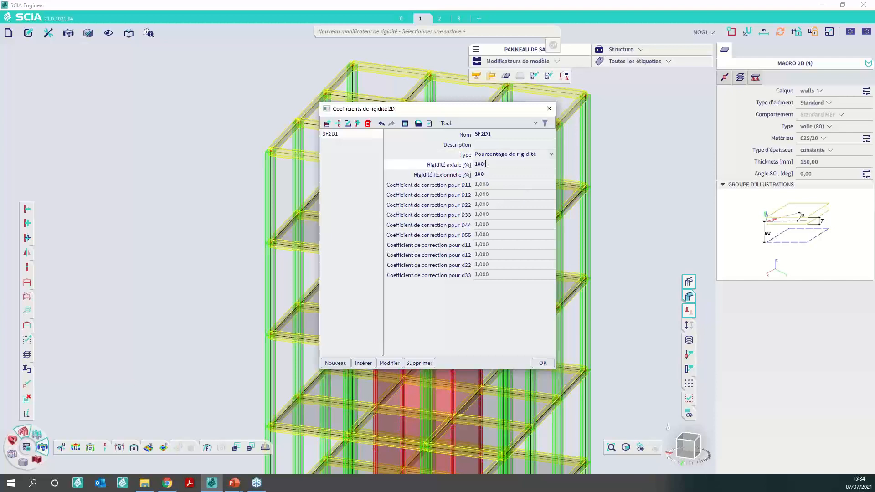
left_click(485, 164)
type("50")
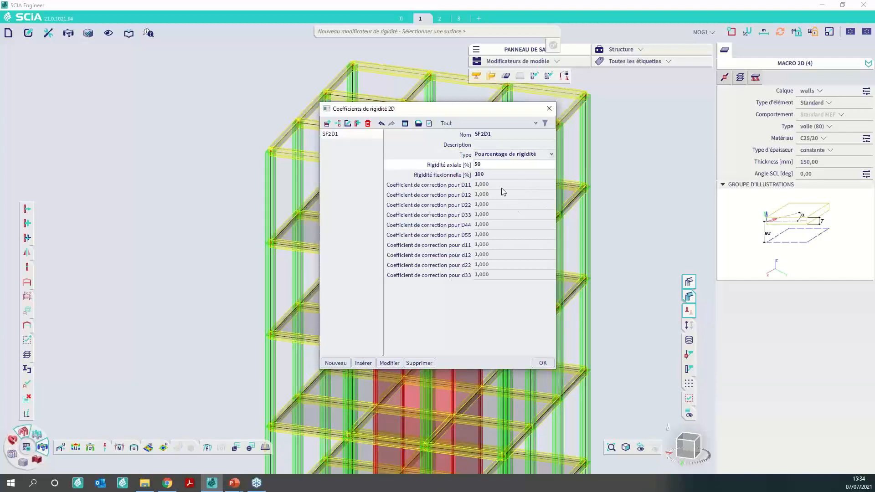
key("Return")
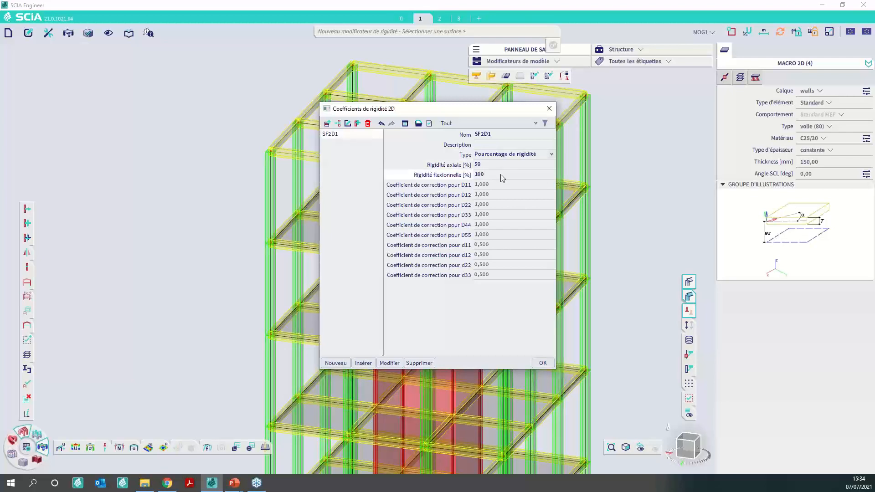
- Set the flexural stiffness to 50 % and apply the 2D stiffness modifier to the core walls
left_click(500, 174)
type("50")
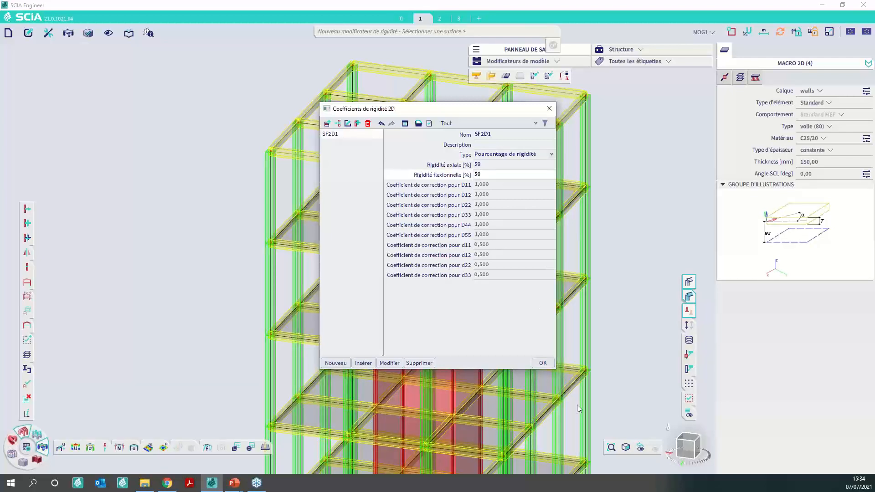
left_click(543, 363)
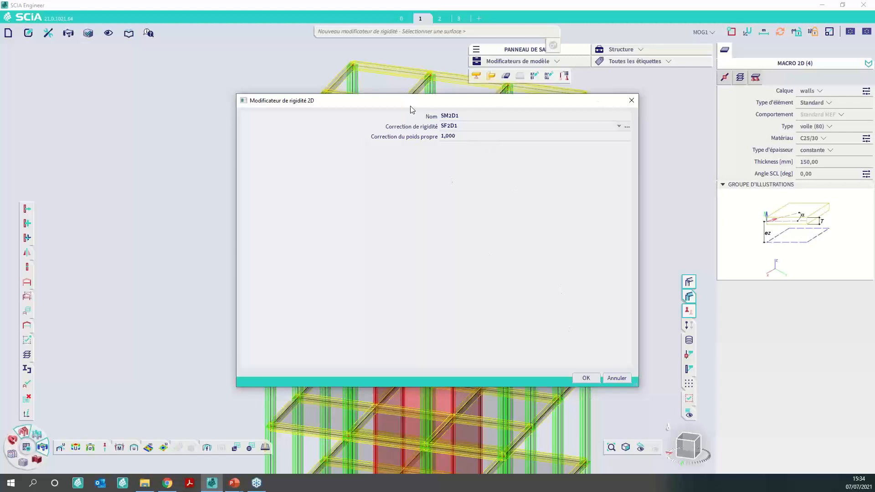
left_click(586, 379)
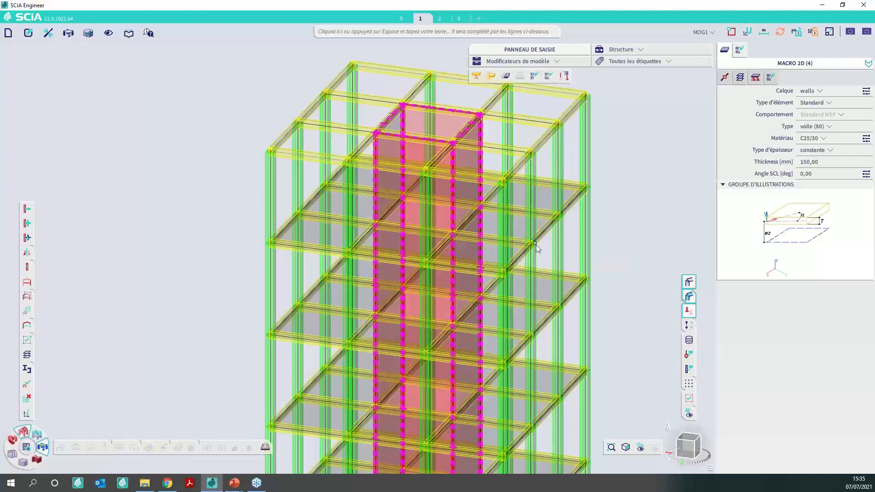
- Hide the member volumes and surfaces, clear the selection, and inspect the properties of the stiffness modifier on wall D4
left_click(689, 281)
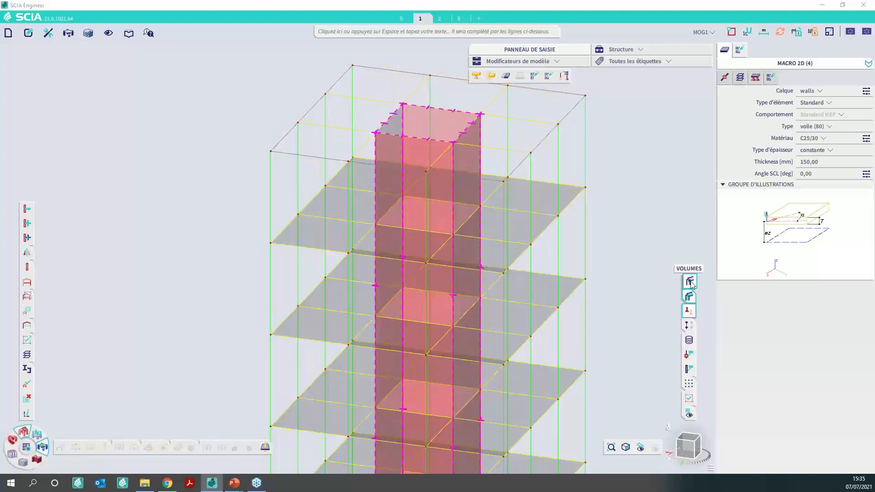
left_click(689, 296)
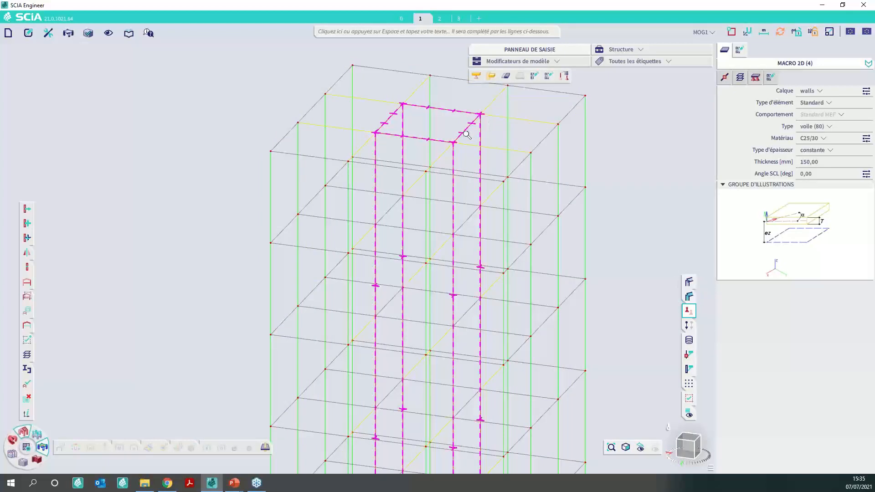
scroll(474, 130, "up", 5)
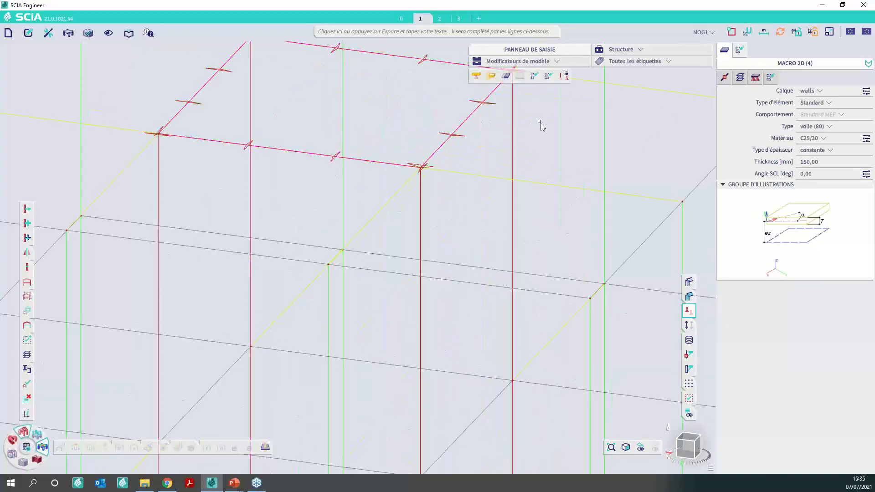
scroll(457, 142, "up", 5)
key("Escape")
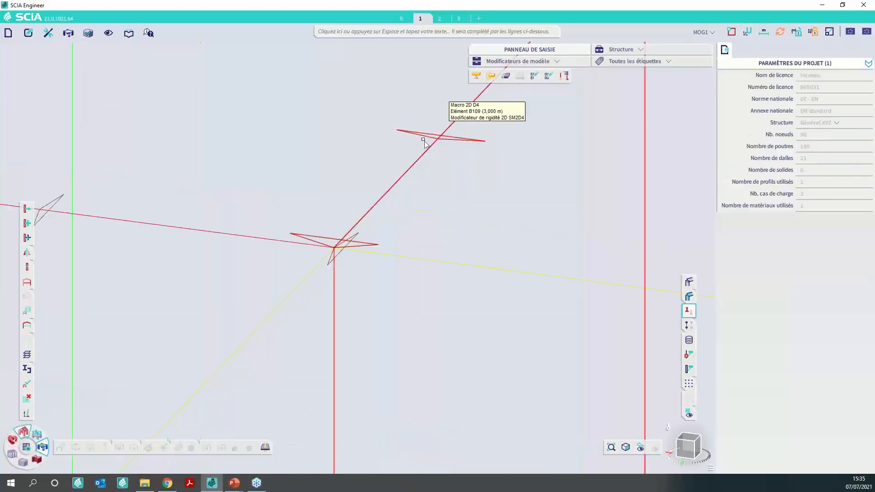
scroll(348, 168, "down", 4)
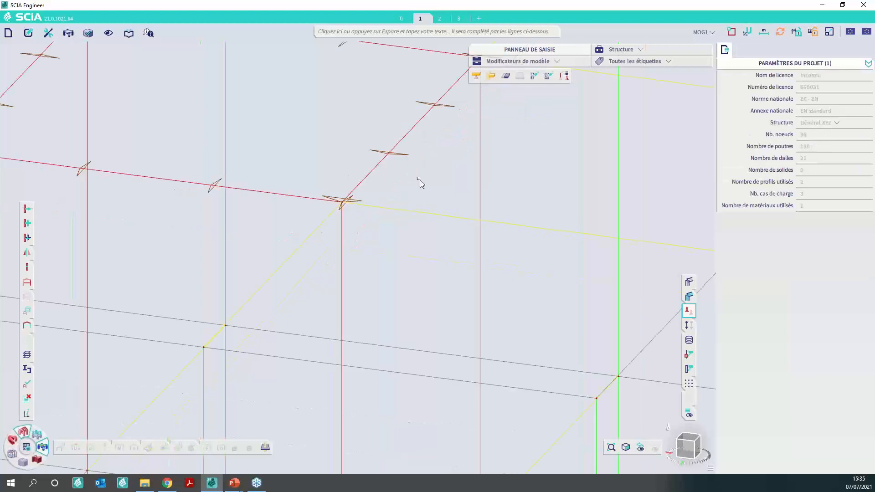
left_click(407, 158)
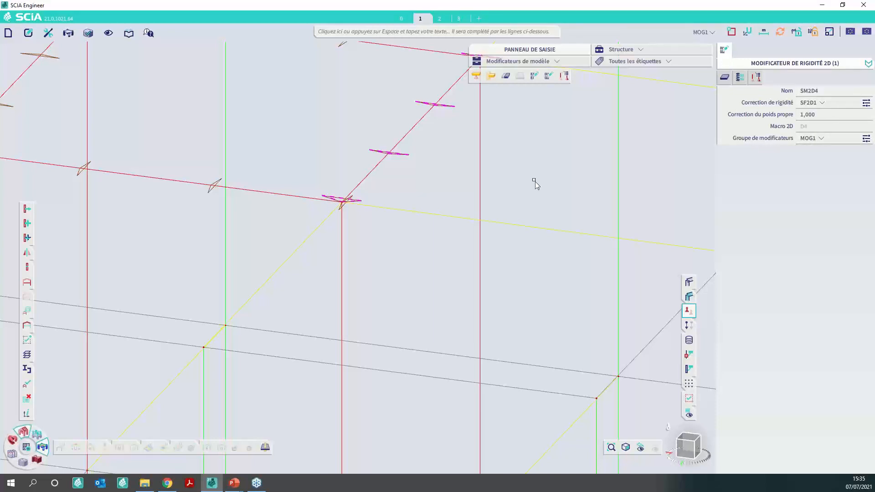
- Clear the selection and display the member volumes and surfaces of the building again
key("Escape")
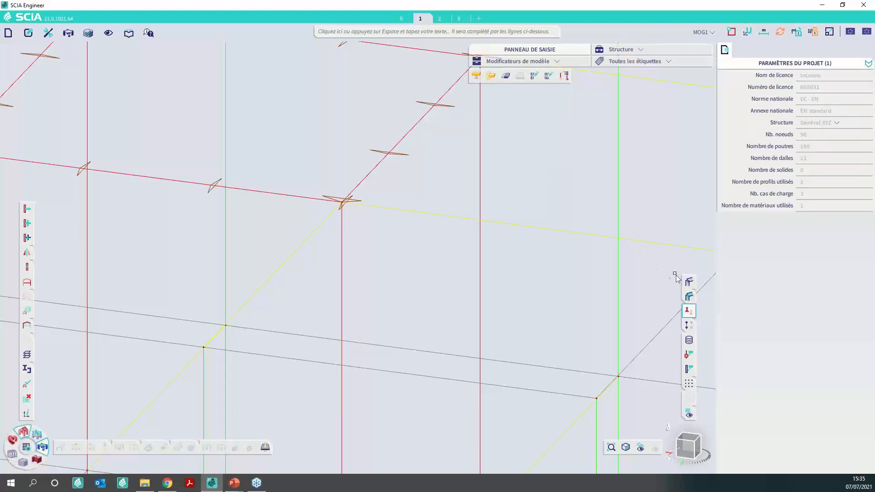
left_click(687, 283)
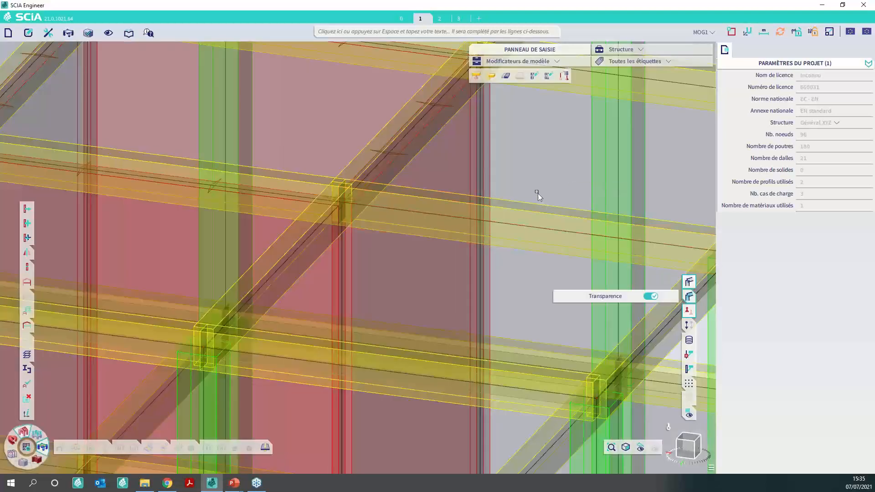
scroll(524, 177, "down", 5)
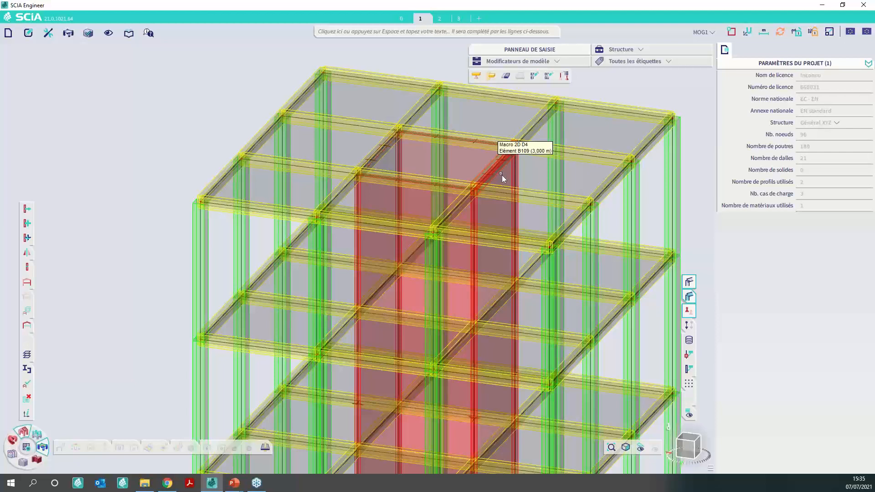
- Open the load case manager and examine the Groupe de modificateurs options available for load case PP
left_click(704, 32)
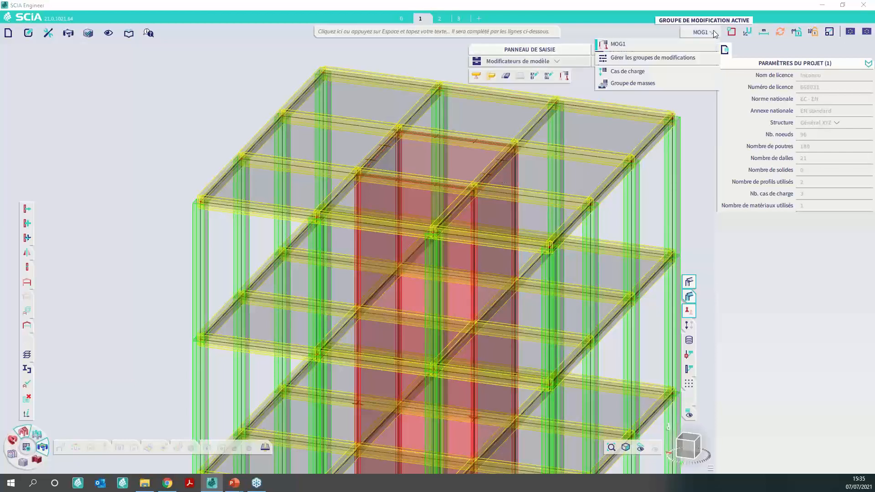
left_click(658, 72)
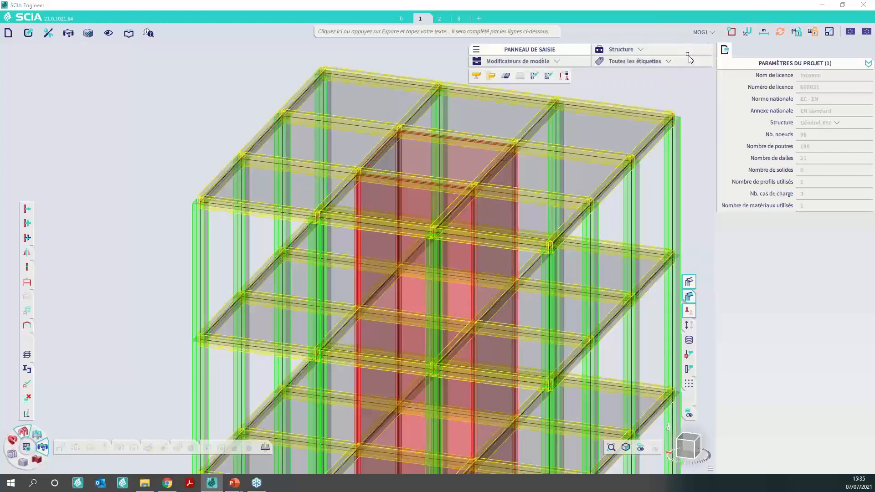
left_click(705, 34)
left_click(670, 81)
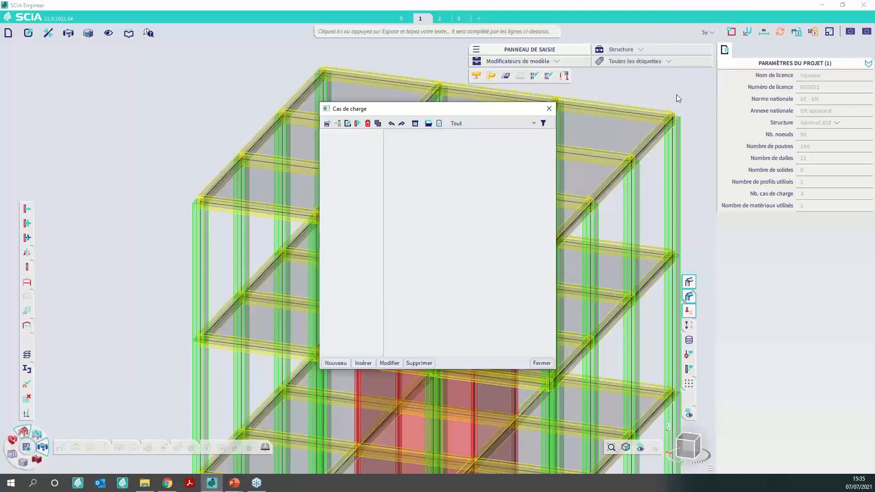
left_click(326, 134)
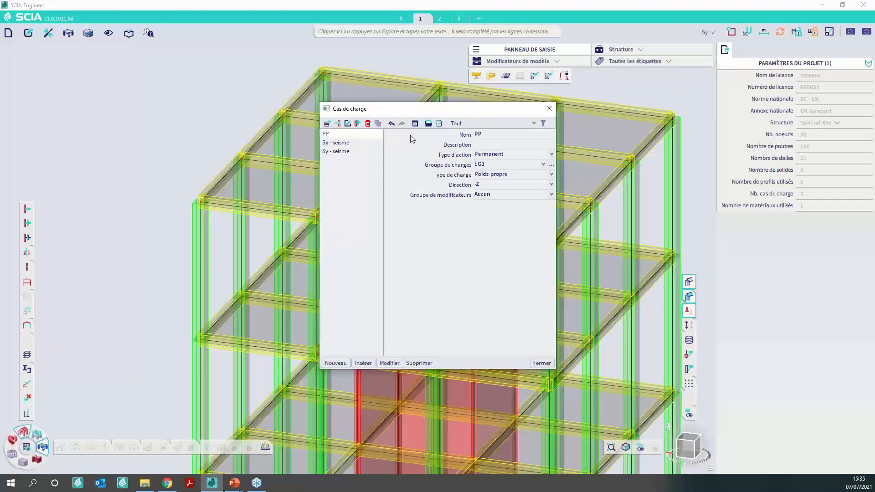
left_click(426, 199)
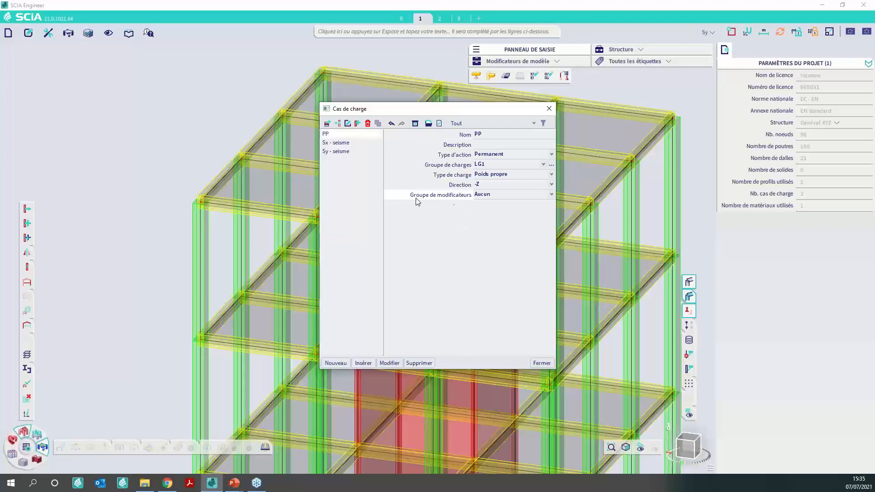
left_click(520, 194)
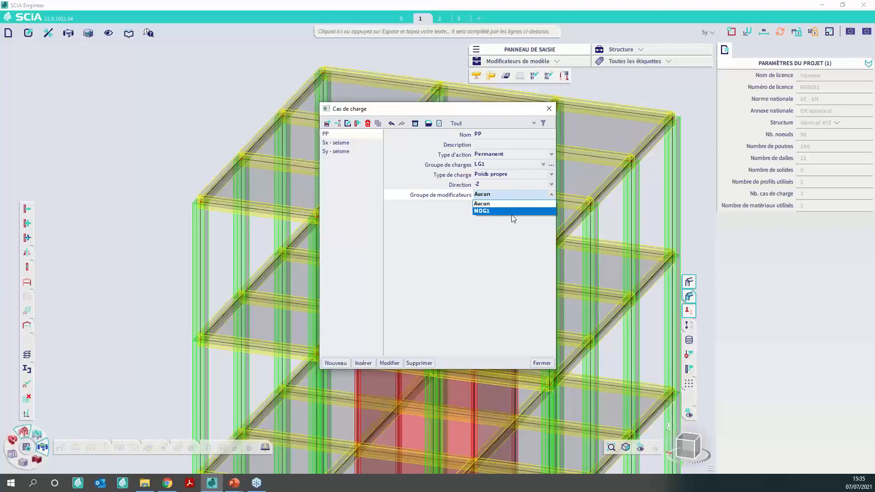
left_click(474, 271)
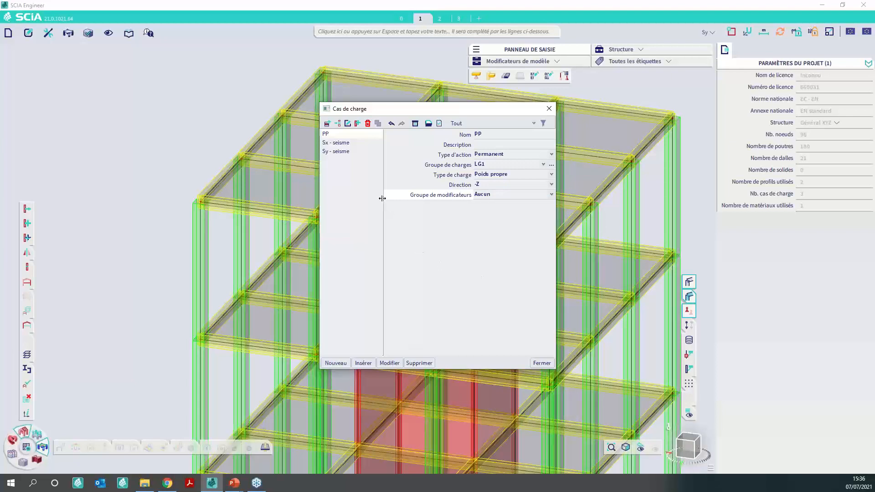
- Inspect the modifier group and mass group combination of load case Sx - seisme, and close the manager
left_click(351, 142)
scroll(504, 230, "down", 1)
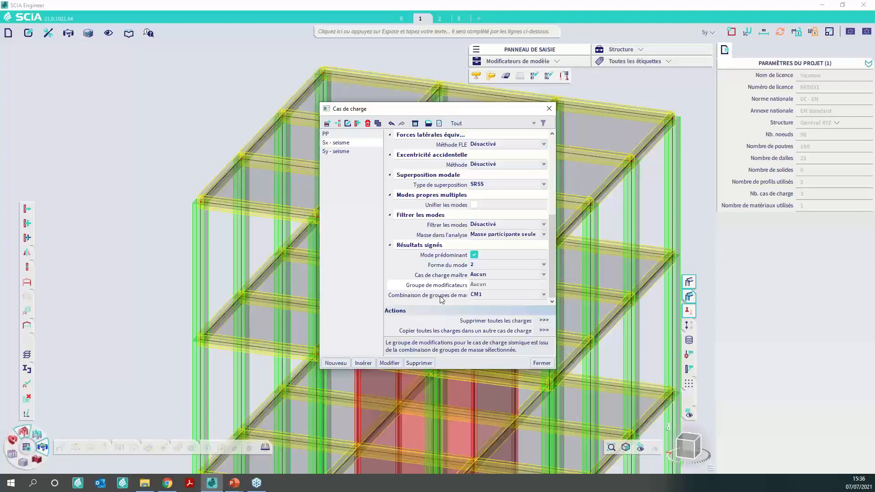
left_click(551, 109)
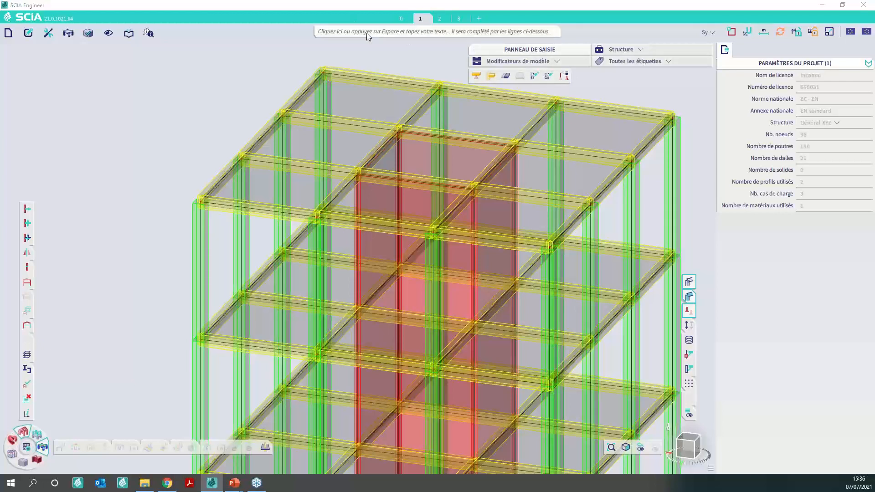
left_click(408, 35)
- Switch from load cases back to modifier groups and add two new modifier groups in the group manager
left_click(708, 32)
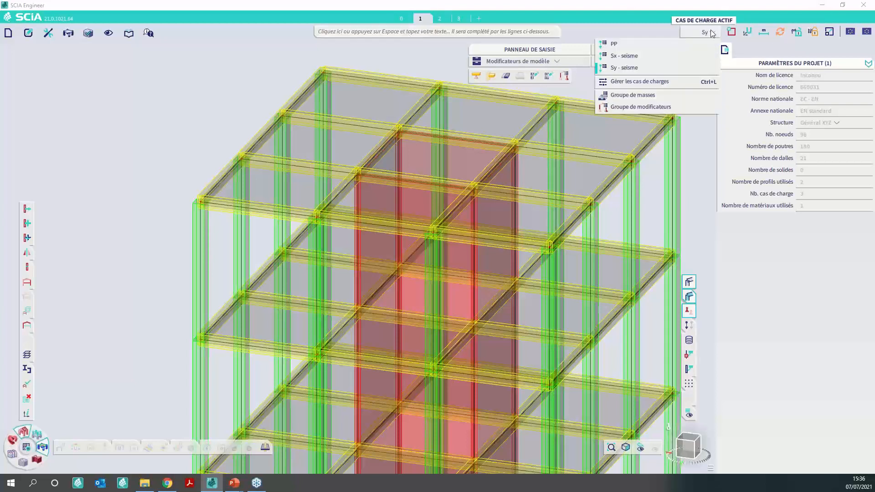
left_click(685, 107)
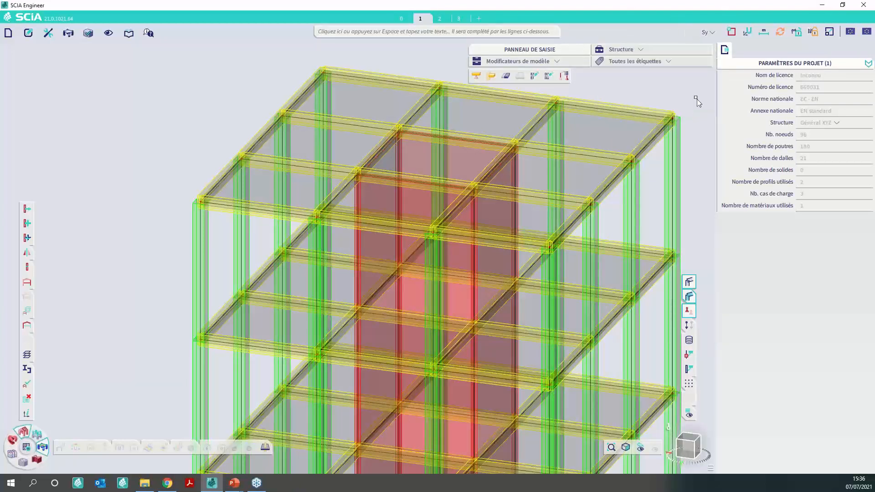
left_click(709, 36)
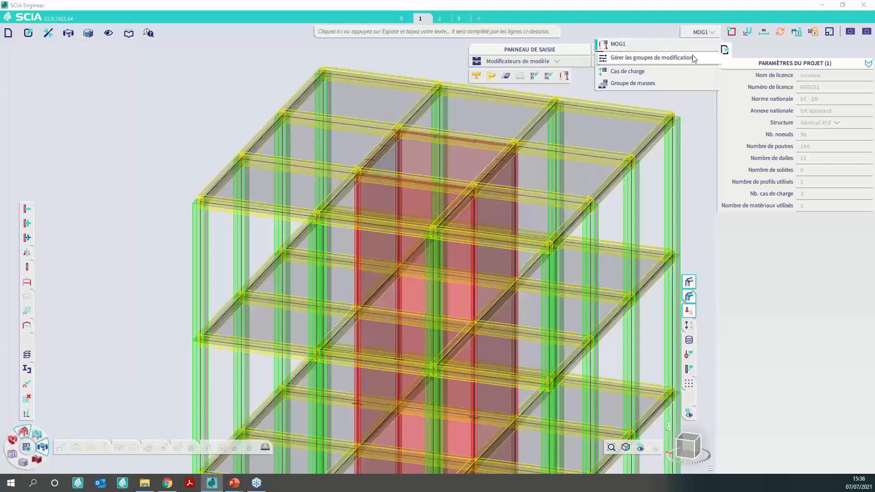
left_click(656, 60)
left_click(336, 363)
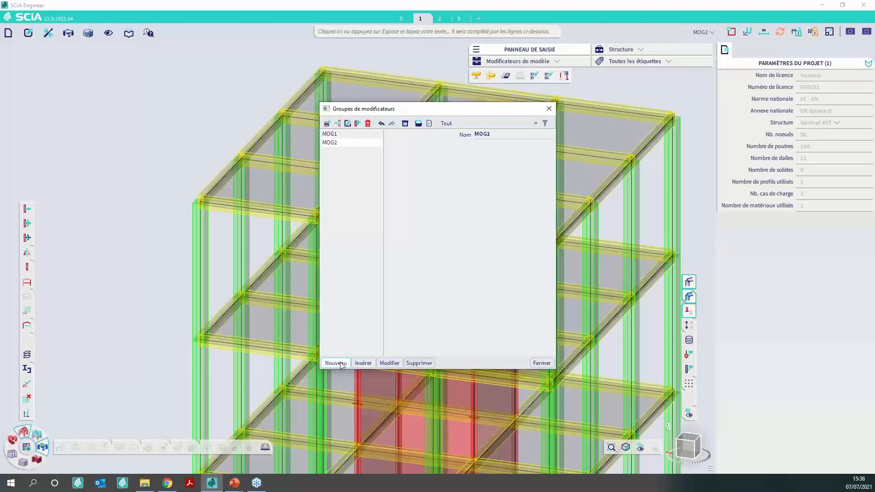
left_click(338, 363)
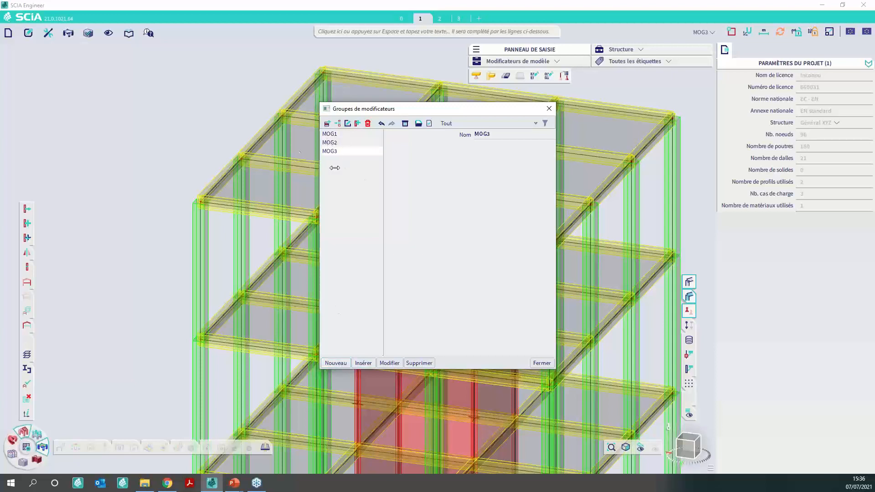
left_click(541, 363)
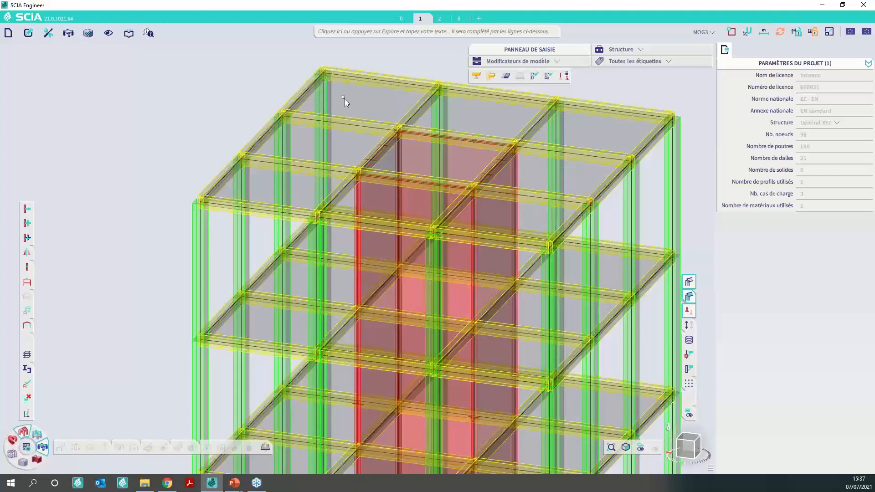
- Create a second mass group combination containing MG1 with a coefficient of 1
left_click(430, 35)
type("Combinaison de groupes de masses")
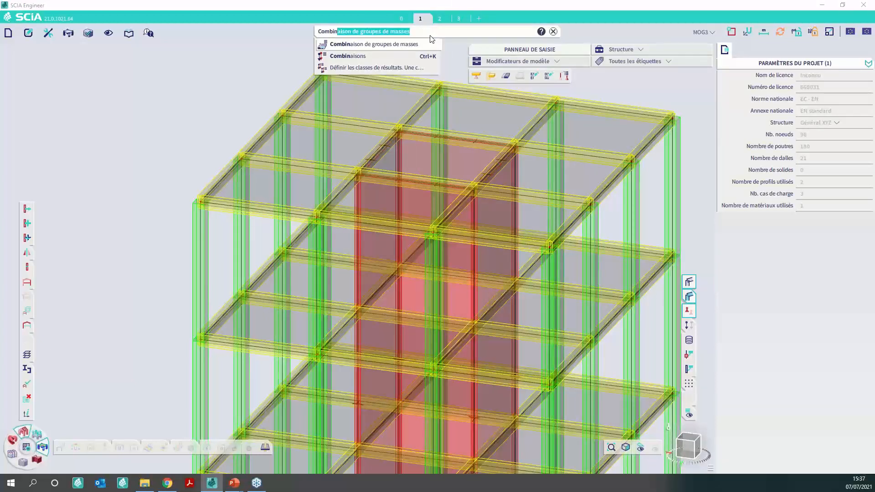
left_click(400, 46)
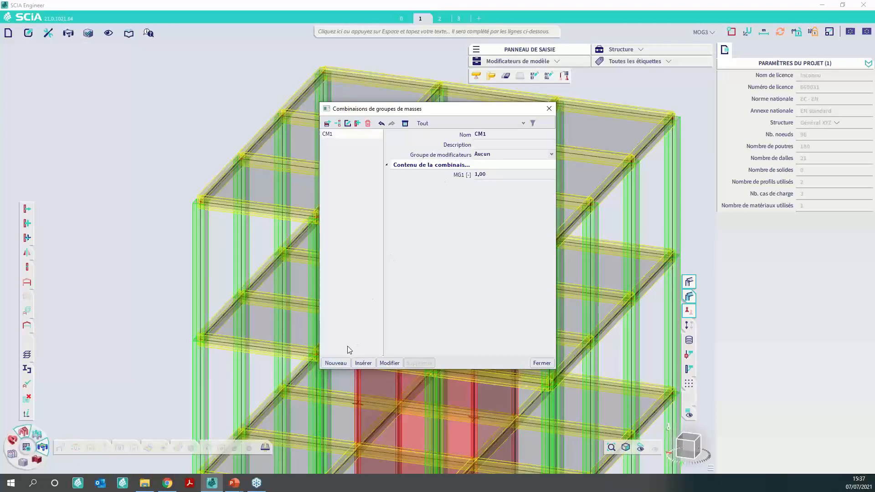
left_click(341, 363)
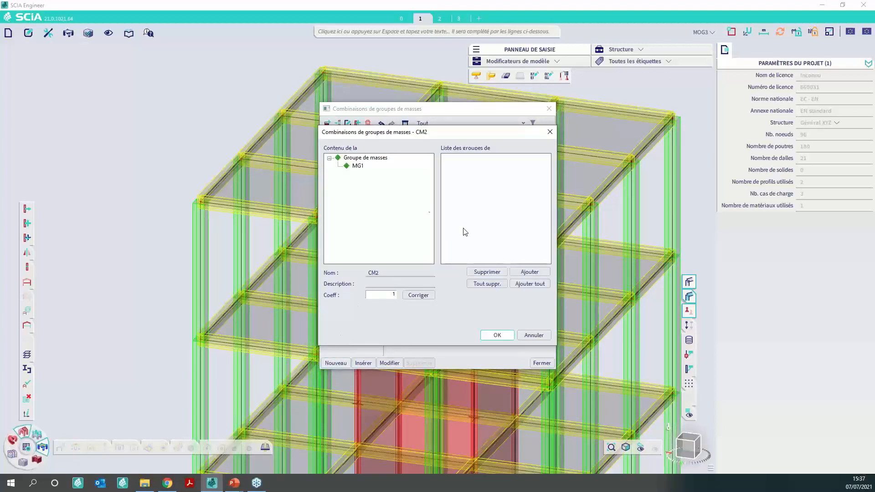
left_click(491, 335)
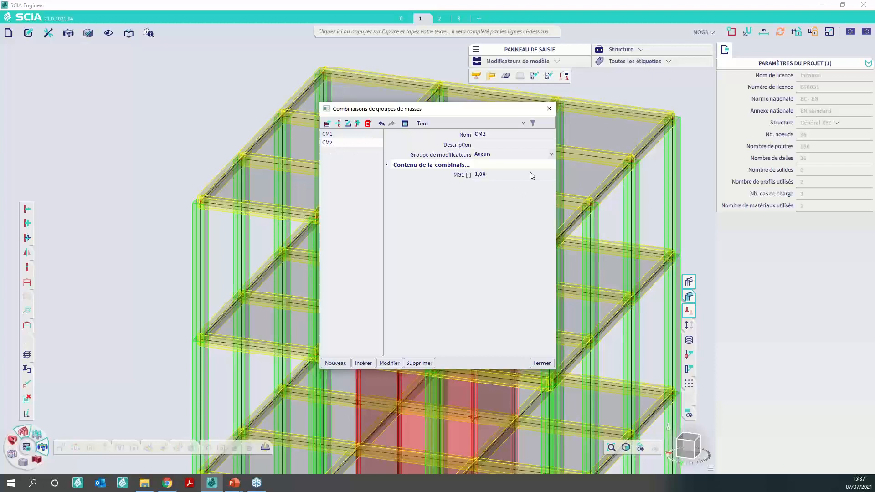
- Assign modifier group MOG1 to the mass group combination CM2 and close the combination manager
left_click(503, 154)
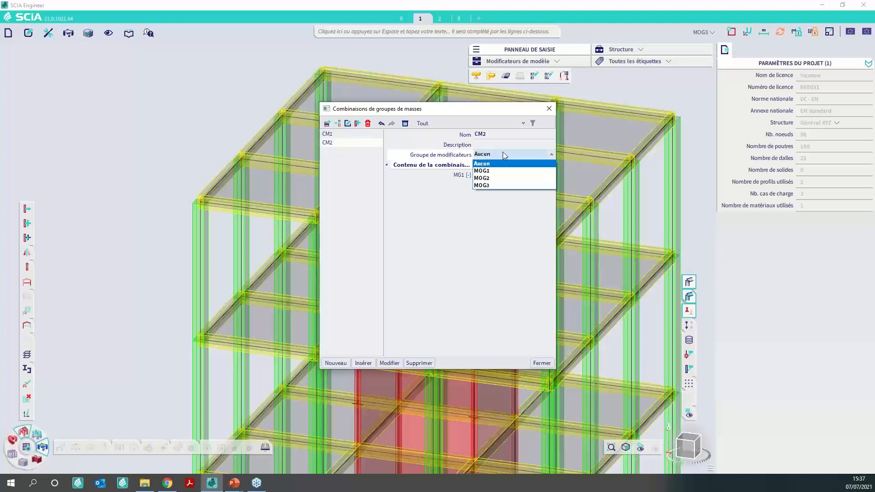
left_click(492, 175)
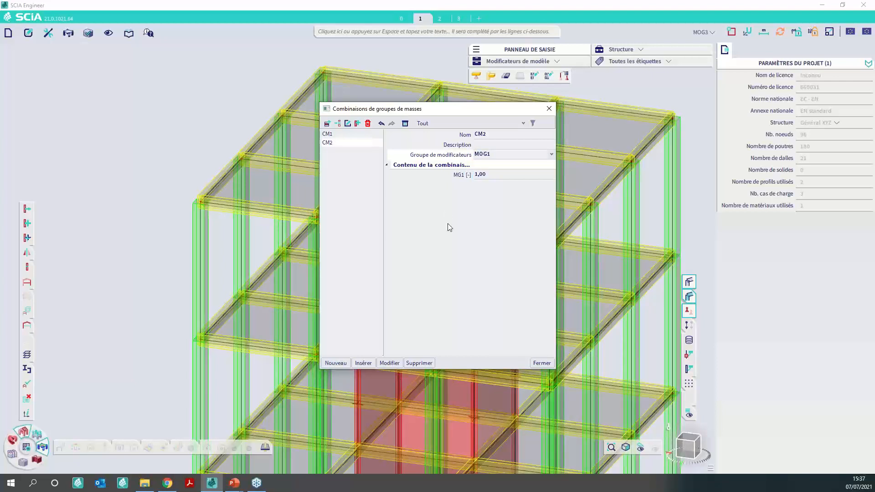
left_click(545, 363)
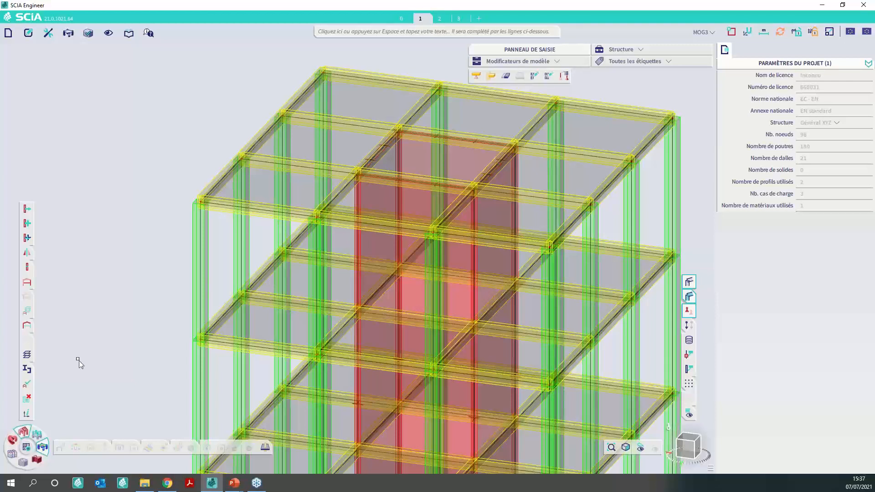
- Run the finite element analysis with only Fréquences propres enabled and Analyse linéaire disabled
left_click(28, 447)
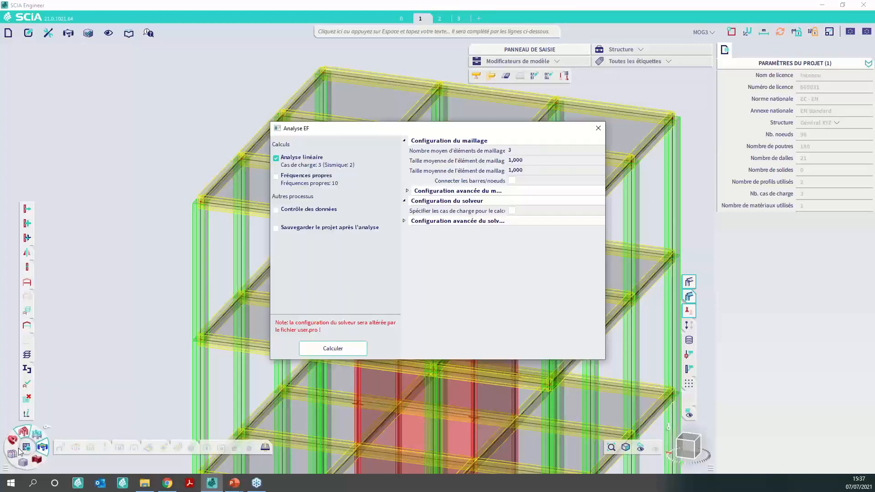
left_click(276, 158)
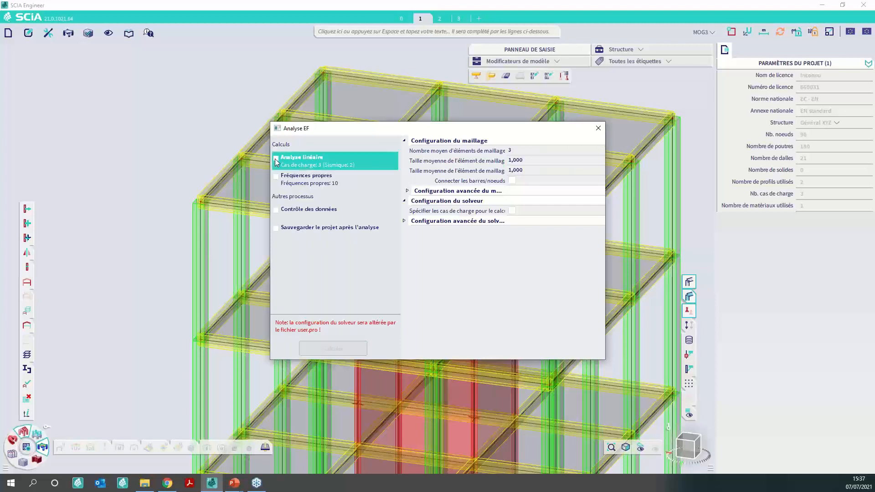
left_click(276, 177)
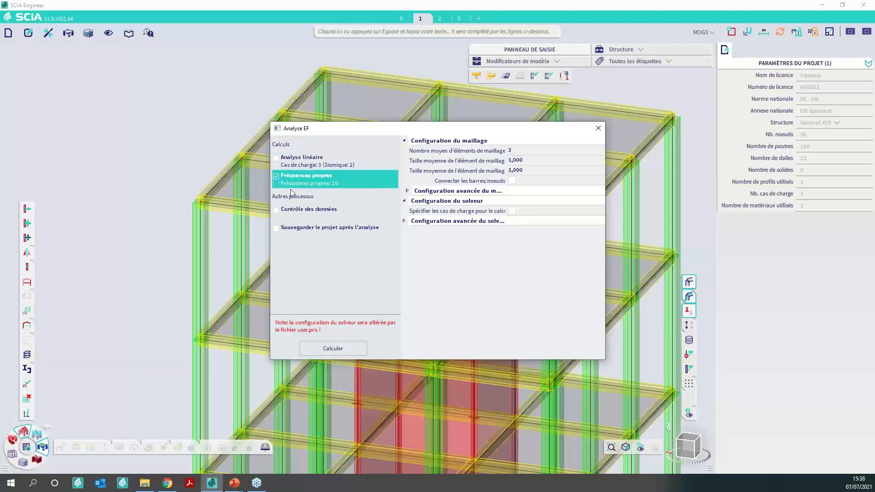
left_click(347, 352)
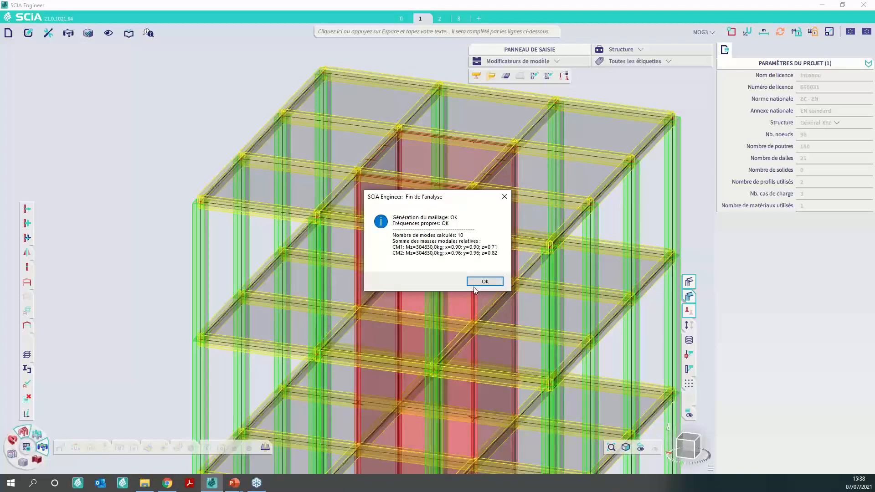
left_click(483, 283)
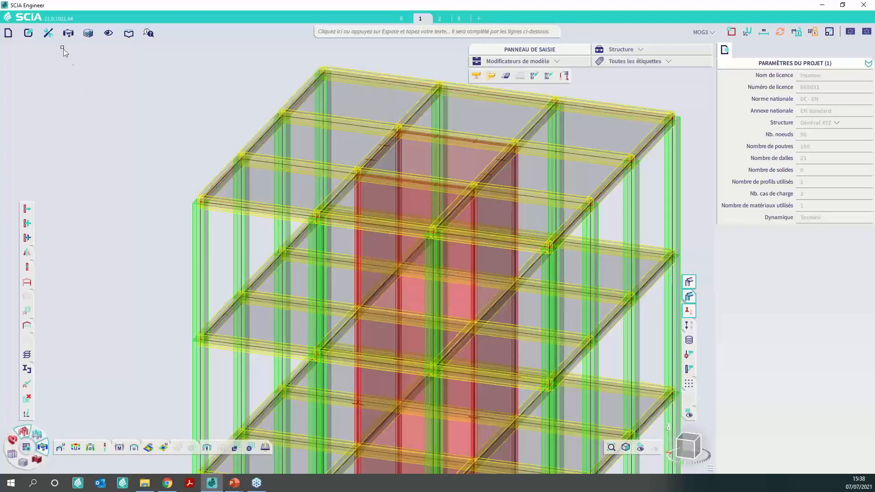
- Open the calculation protocol, set its type to Fréquences propres, regenerate the preview and review the modal results
left_click(67, 34)
left_click(91, 48)
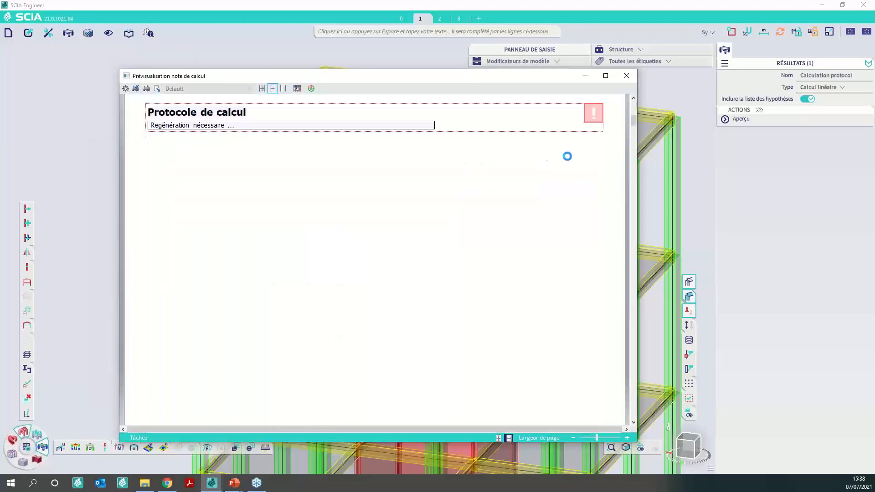
left_click(832, 86)
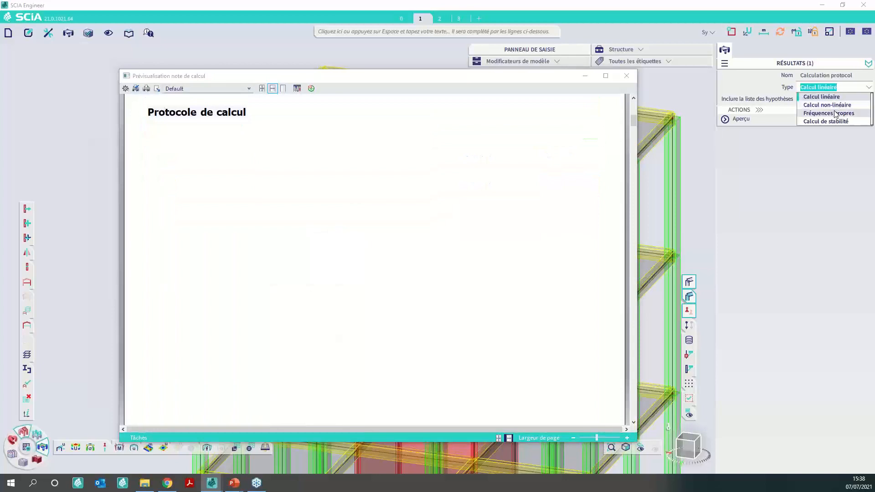
left_click(820, 109)
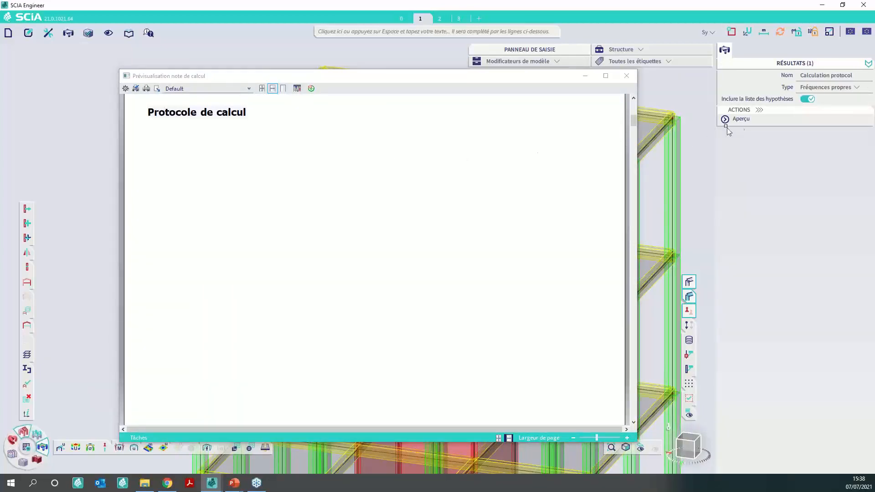
left_click(748, 120)
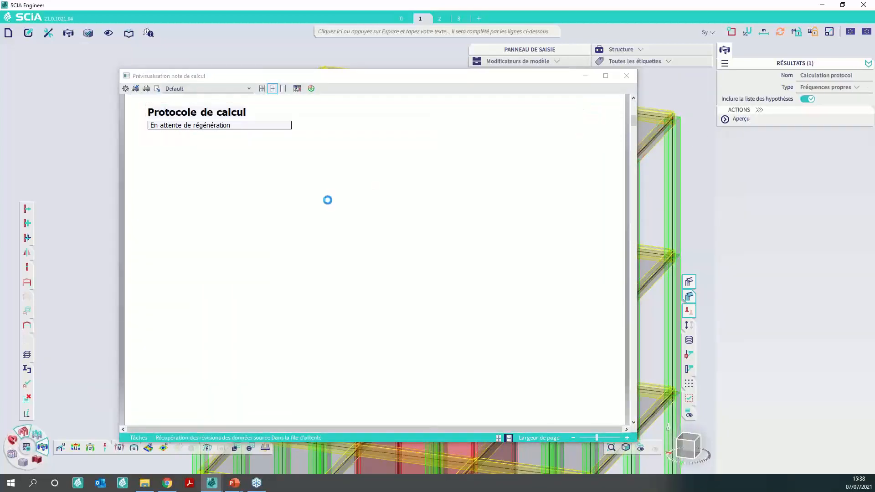
scroll(367, 205, "down", 4)
scroll(367, 205, "up", 5)
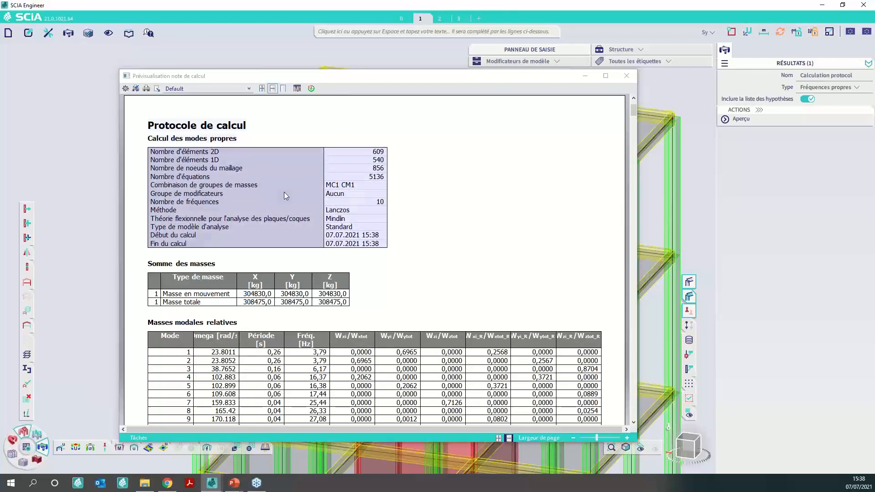
- Compare the modal results of mass combinations CM1 and CM2 in the calculation protocol, and close the preview
scroll(319, 219, "down", 5)
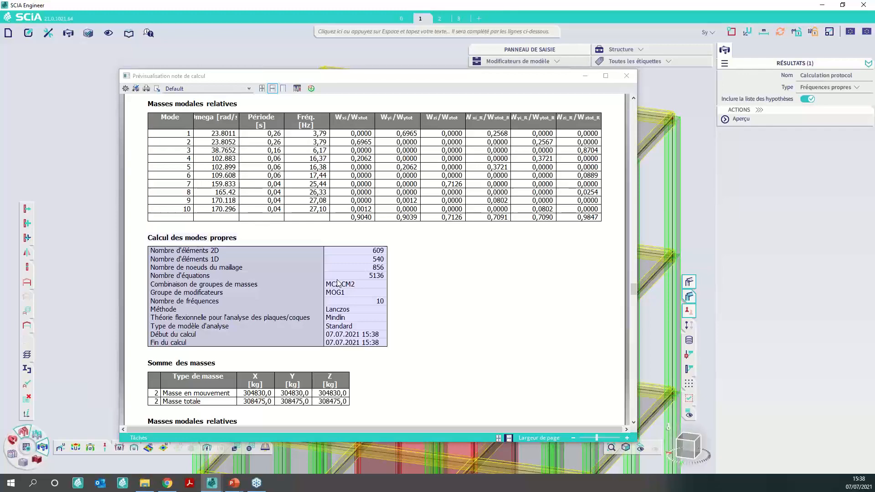
scroll(355, 296, "down", 14)
scroll(378, 308, "down", 10)
scroll(326, 226, "up", 1)
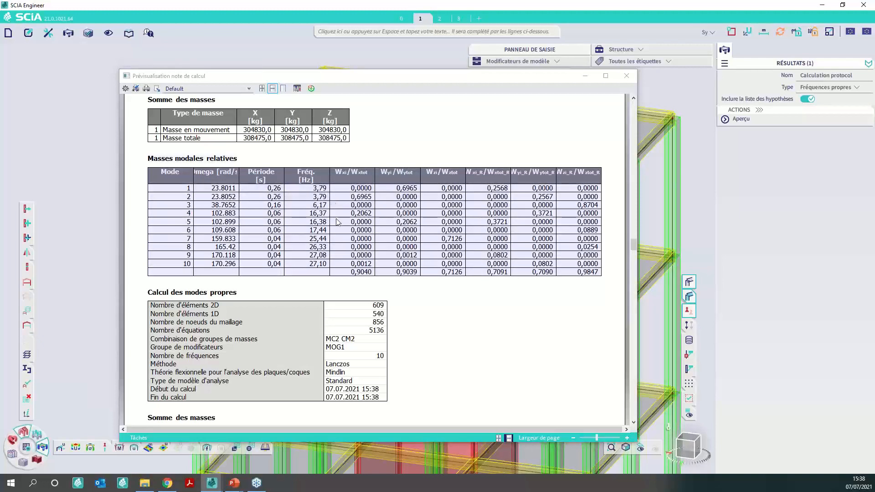
scroll(337, 221, "down", 5)
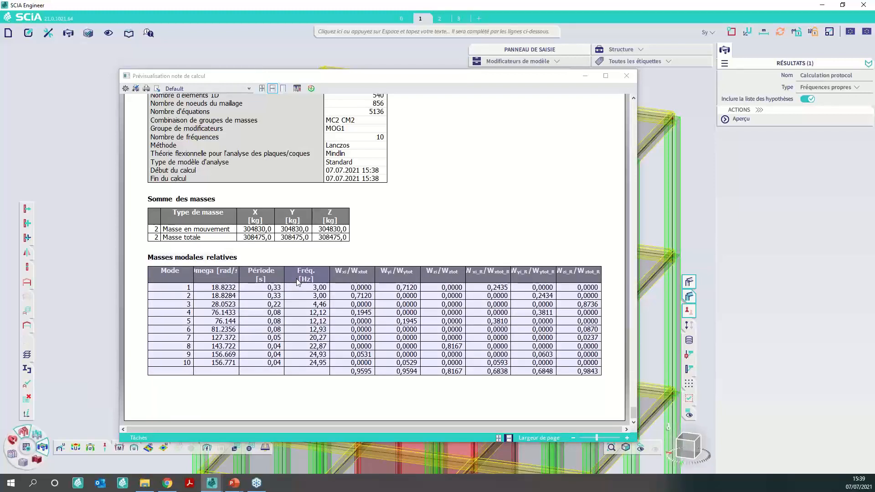
left_click(628, 77)
- Open the load case manager, review the settings of the Sx seismic load case and duplicate it
left_click(706, 33)
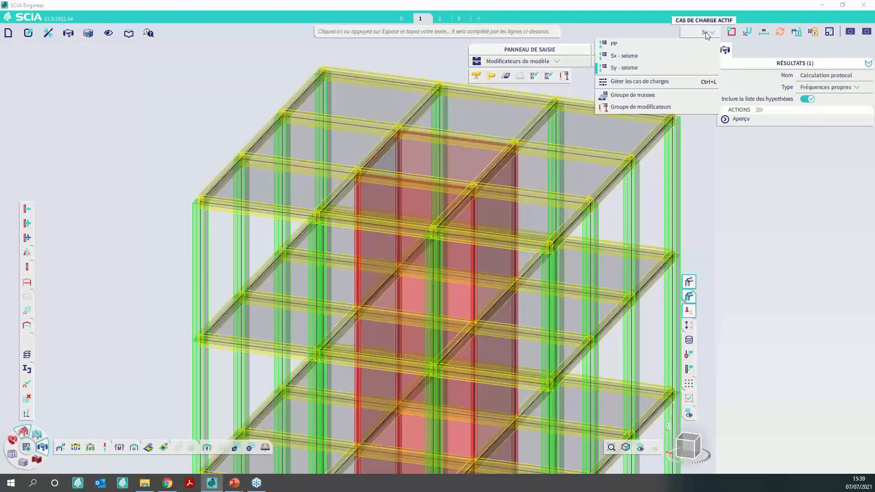
left_click(673, 81)
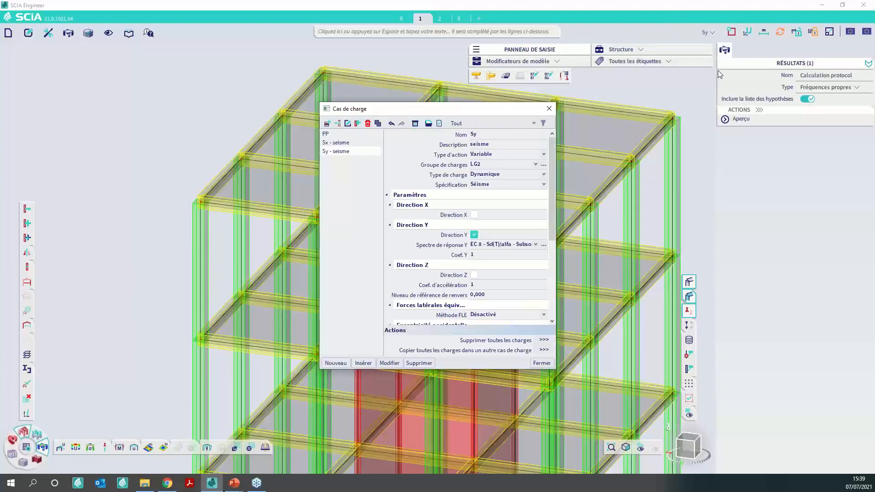
left_click(358, 143)
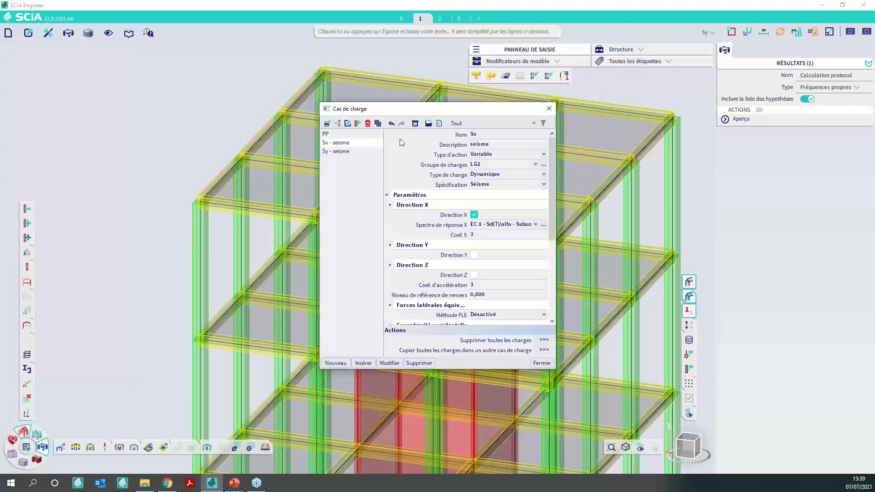
scroll(400, 142, "down", 5)
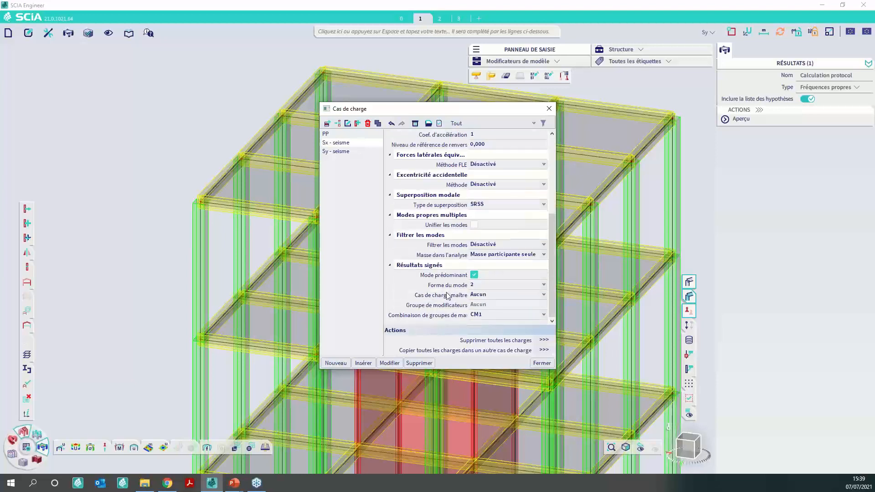
scroll(469, 291, "up", 5)
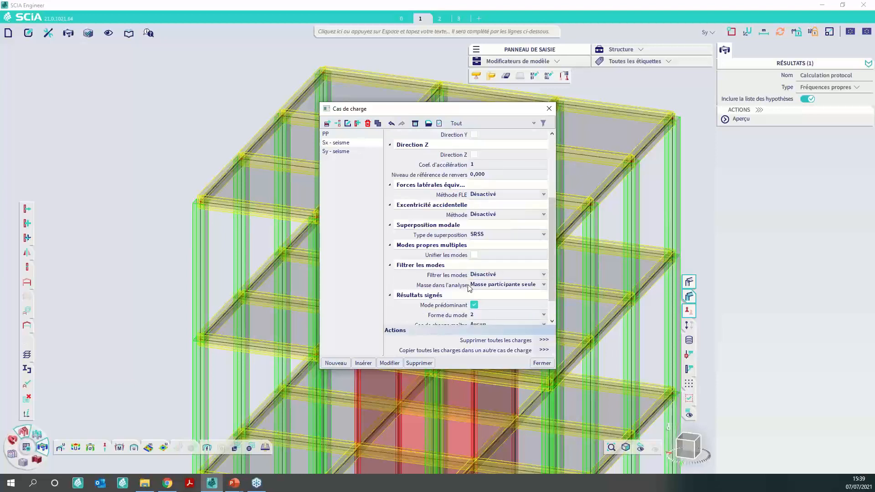
left_click(357, 123)
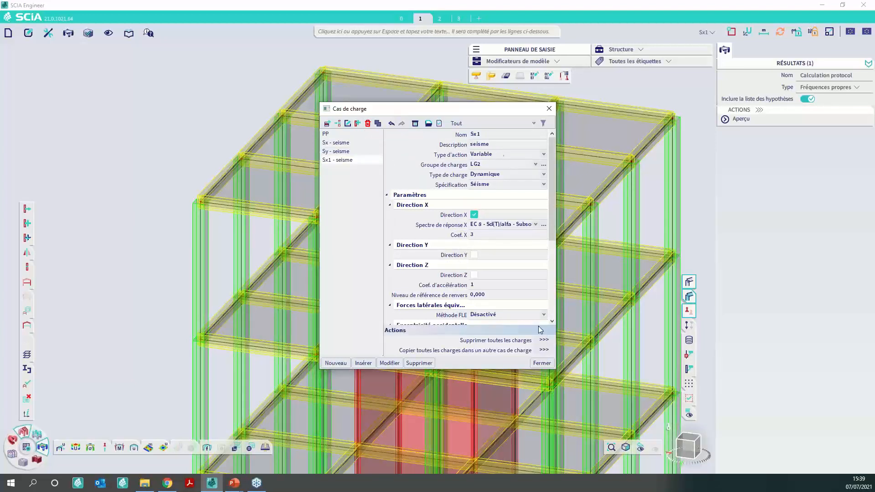
- Set the description of the copied load case Sx1 to "Modifié"
double_click(479, 145)
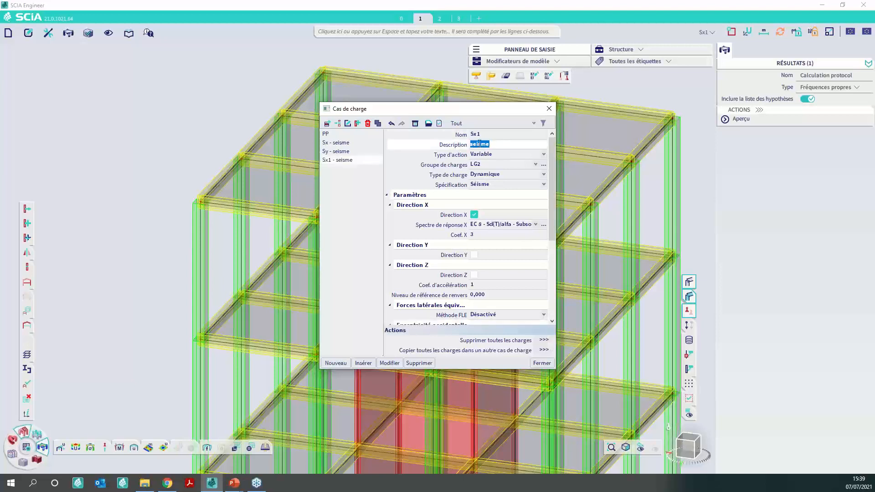
type("L")
key("BackSpace")
type("Modifié")
left_click(417, 276)
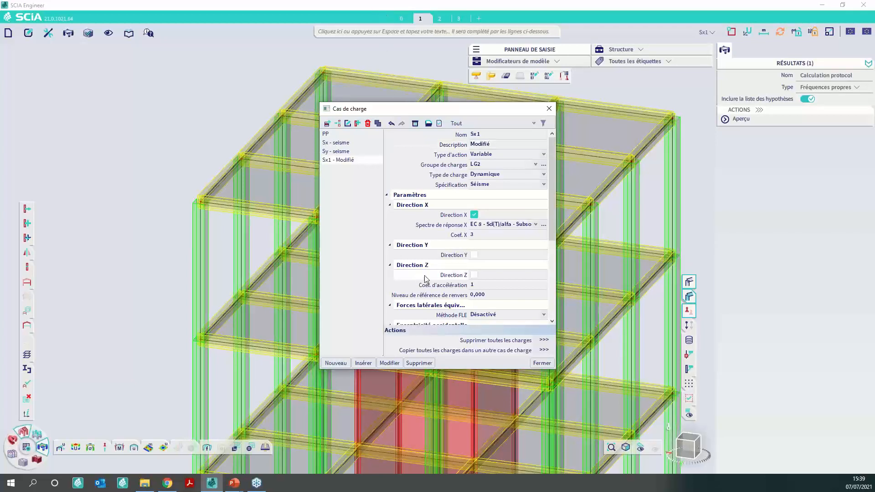
- Assign mass group combination CM2 to load case Sx1 and close the load case manager
scroll(456, 292, "down", 5)
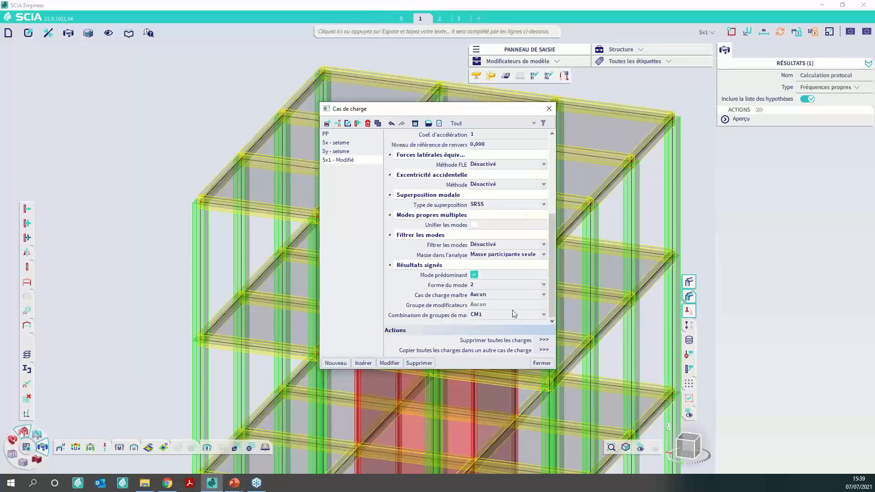
left_click(488, 315)
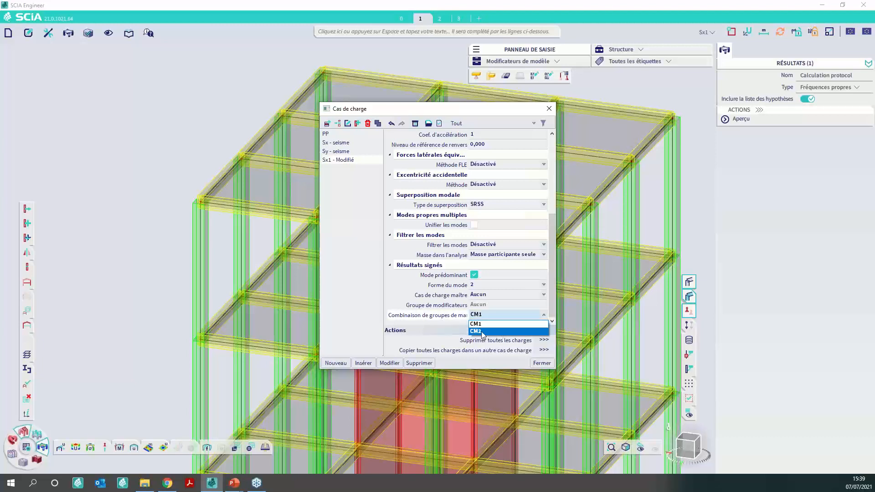
left_click(481, 332)
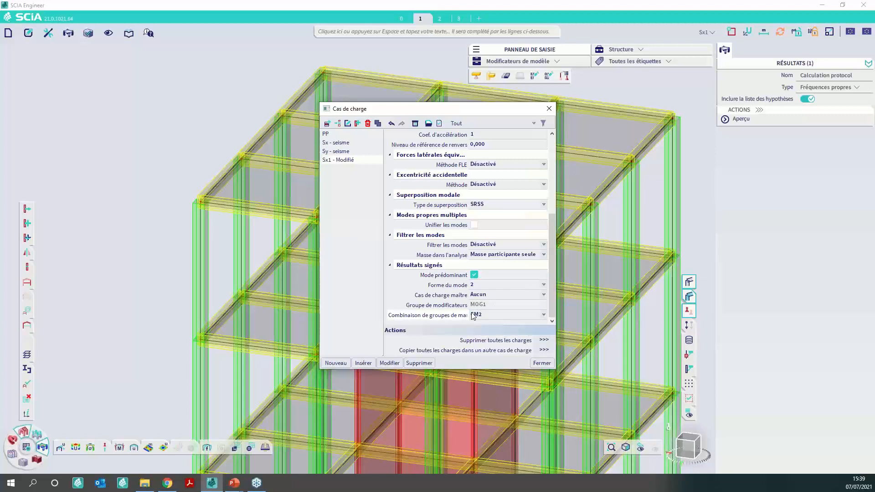
left_click(541, 362)
- Run the finite element analysis with Analyse linéaire enabled and Fréquences propres unchecked, and dismiss the end-of-analysis report
scroll(301, 233, "down", 3)
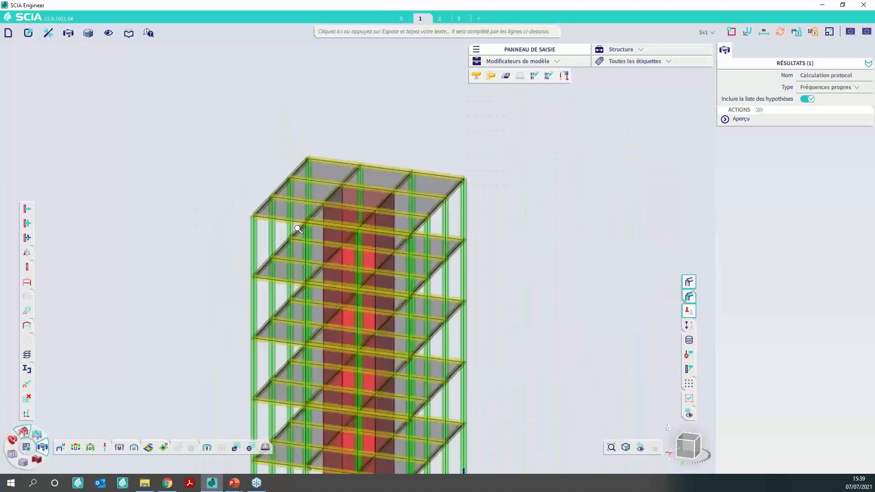
left_click(28, 447)
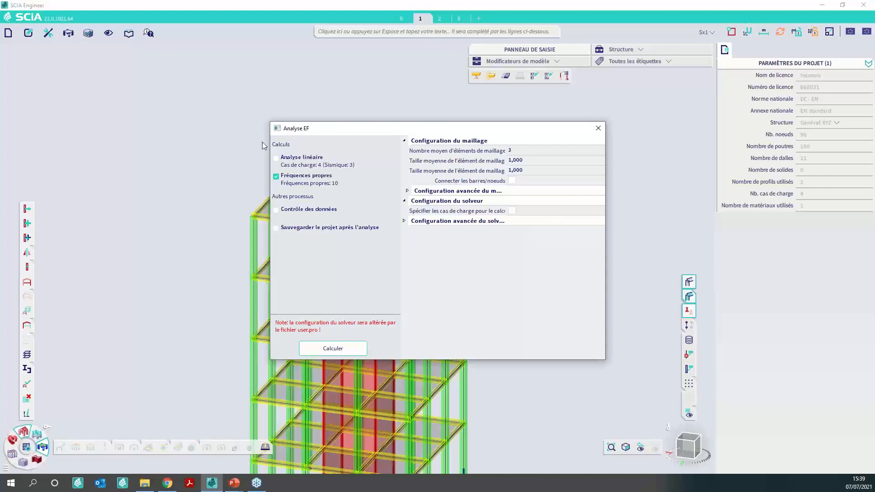
left_click(277, 159)
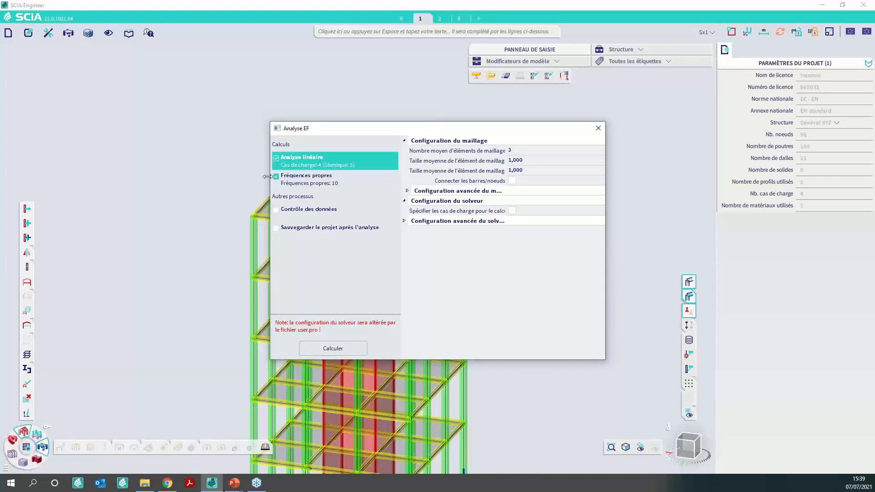
left_click(275, 176)
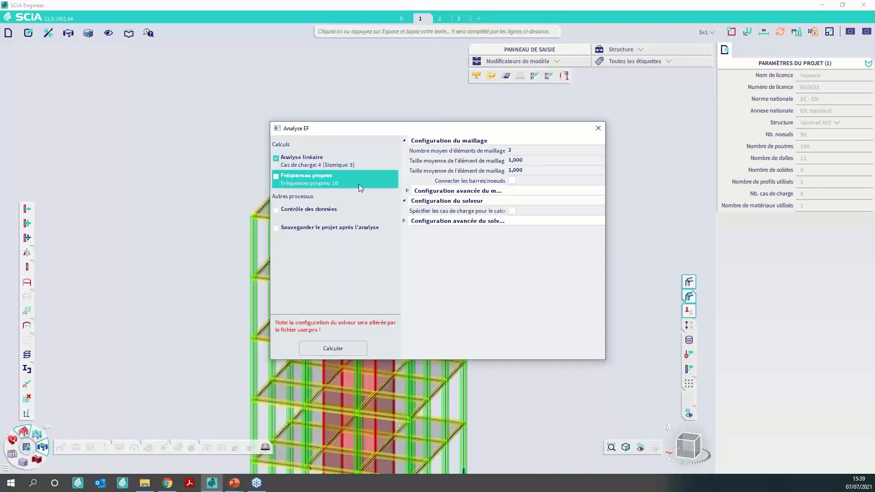
left_click(346, 349)
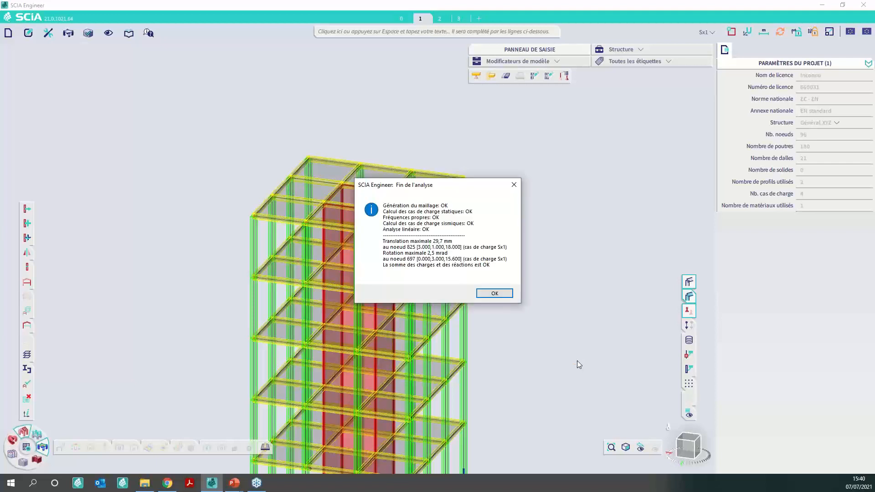
left_click(494, 293)
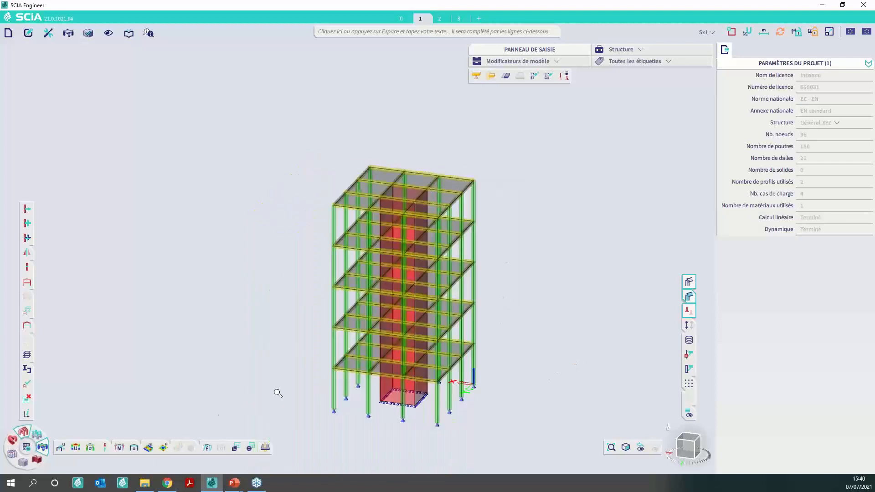
- Display 3D displacements for the whole structure under load case Sx - seisme with Filaire enabled, and move the input panel clear of the legend
left_click(75, 448)
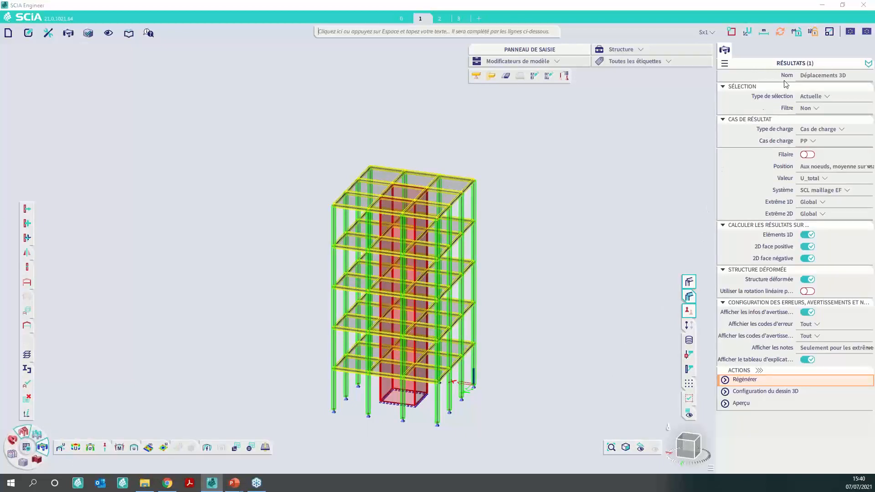
left_click(826, 97)
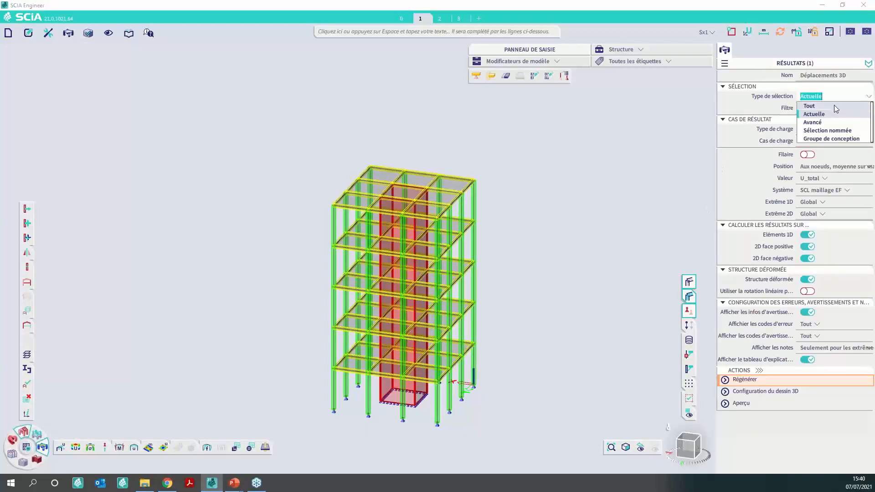
left_click(833, 105)
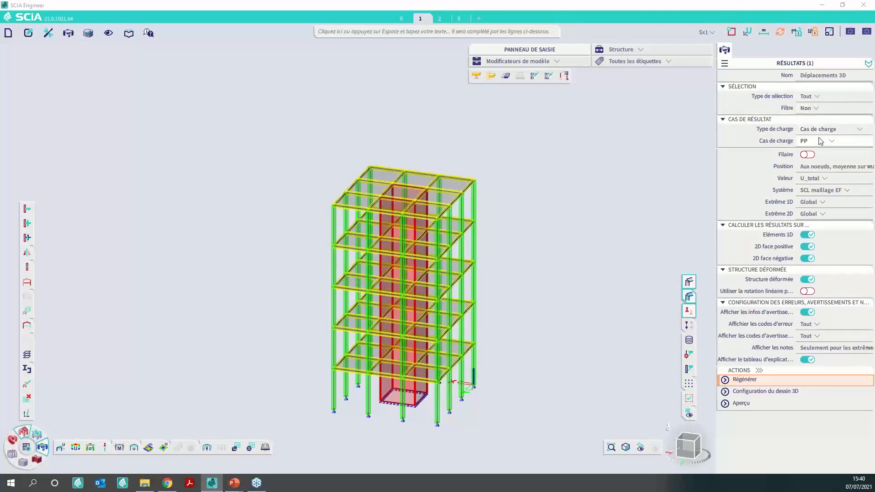
left_click(819, 141)
left_click(827, 159)
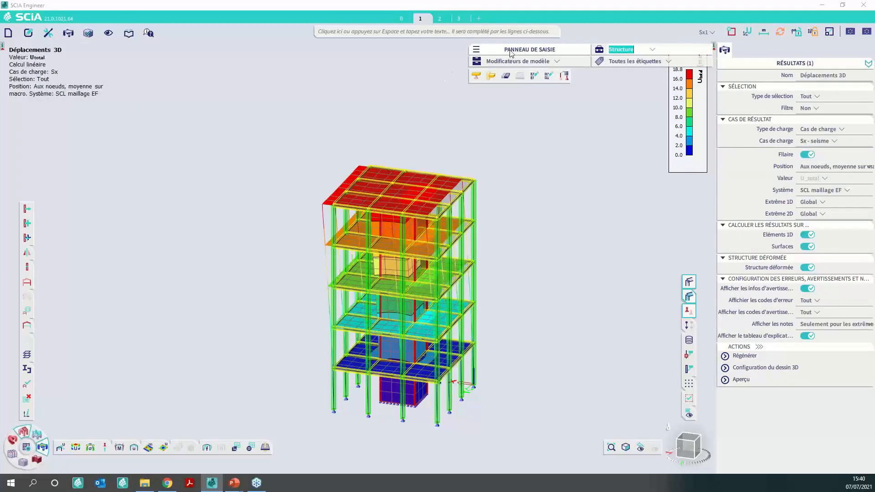
left_click_drag(506, 58, 36, 127)
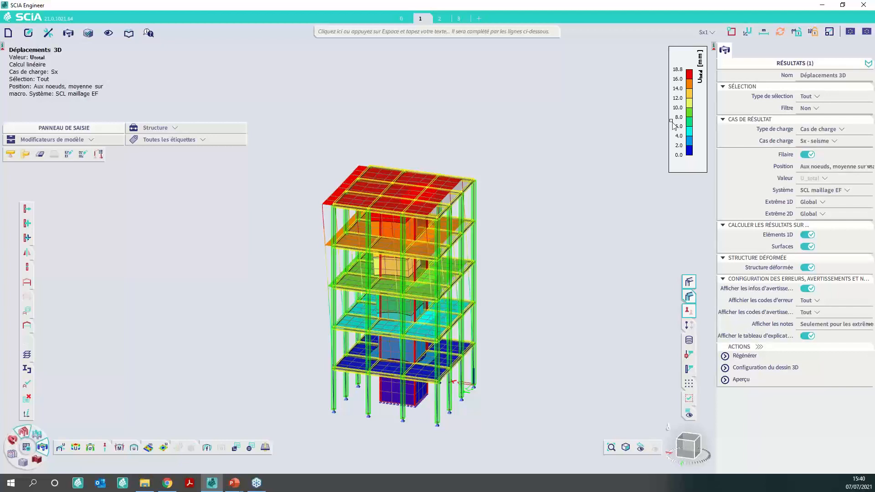
- Switch the 3D displacement results to load case Sx1 - Modifié and regenerate the display
left_click(818, 142)
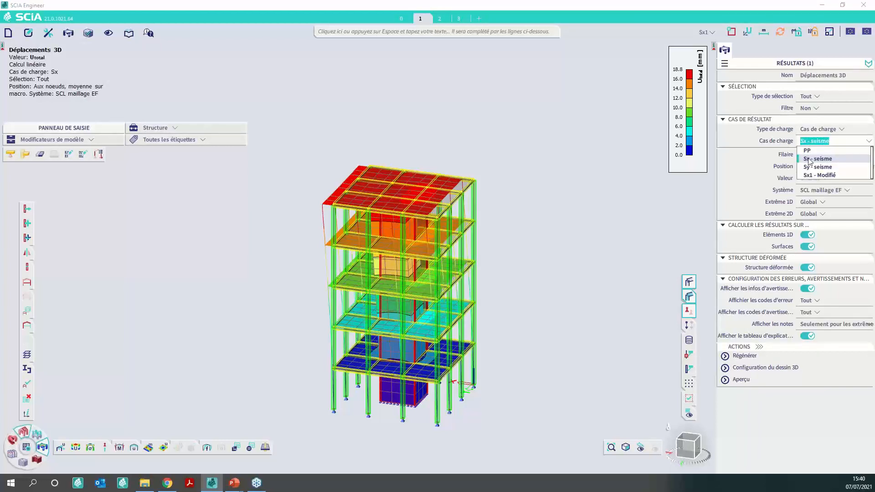
left_click(812, 175)
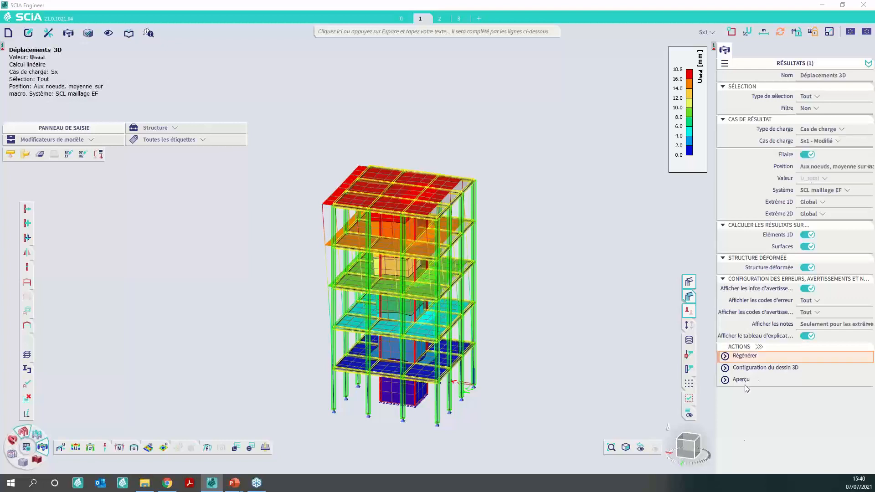
left_click(747, 356)
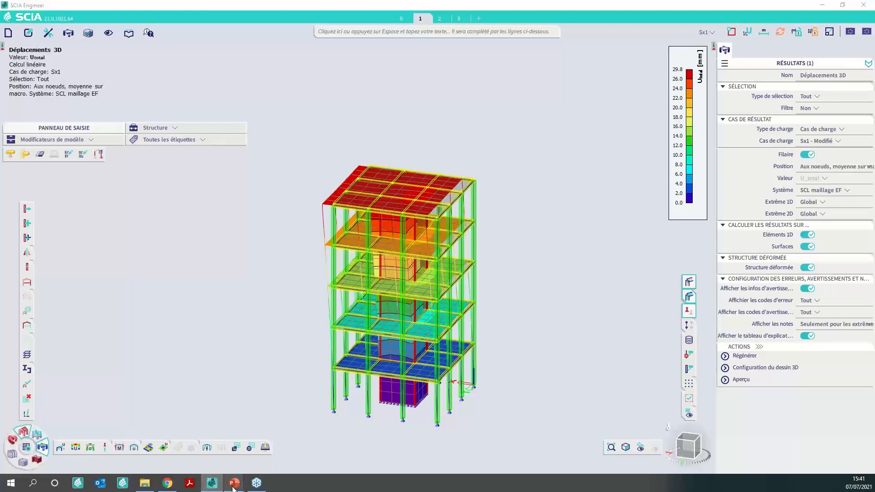
- Switch to the PowerPoint presentation and advance to the slide listing the available model modifiers
mouse_move(233, 482)
left_click(254, 470)
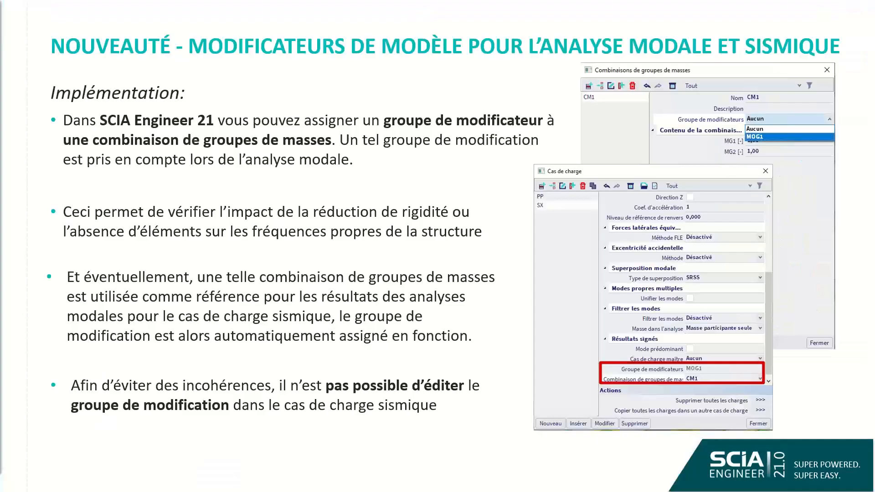
left_click(414, 263)
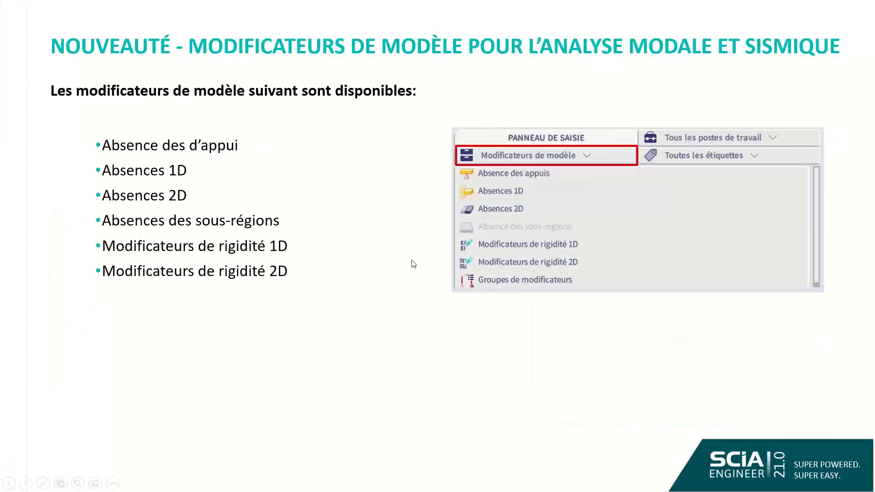